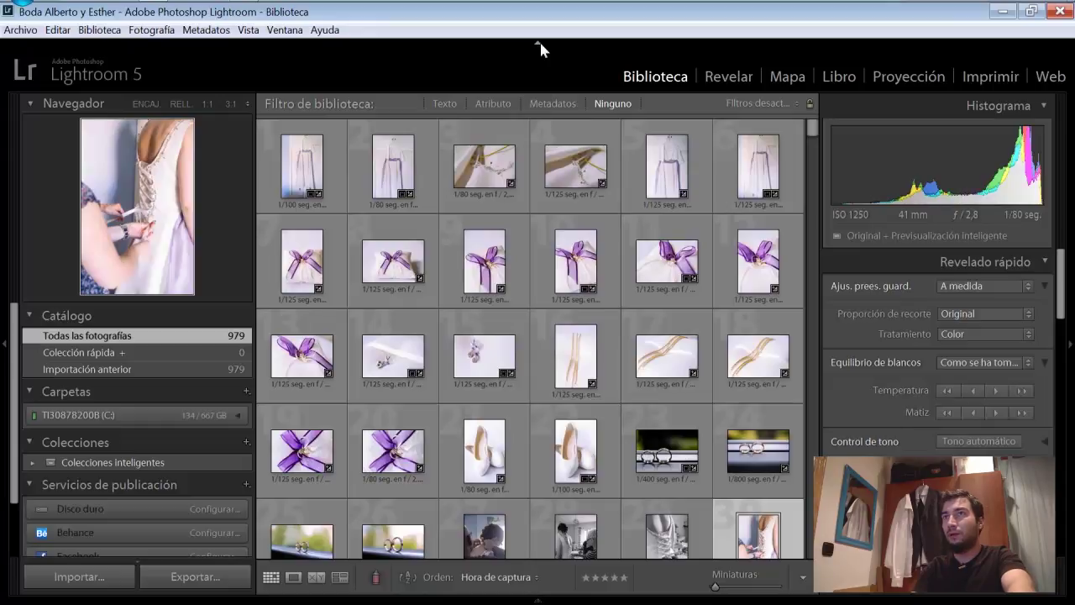
# Step: Hide the top module bar, select the first dress photo, and briefly expand the smart collections
pyautogui.click(539, 42)
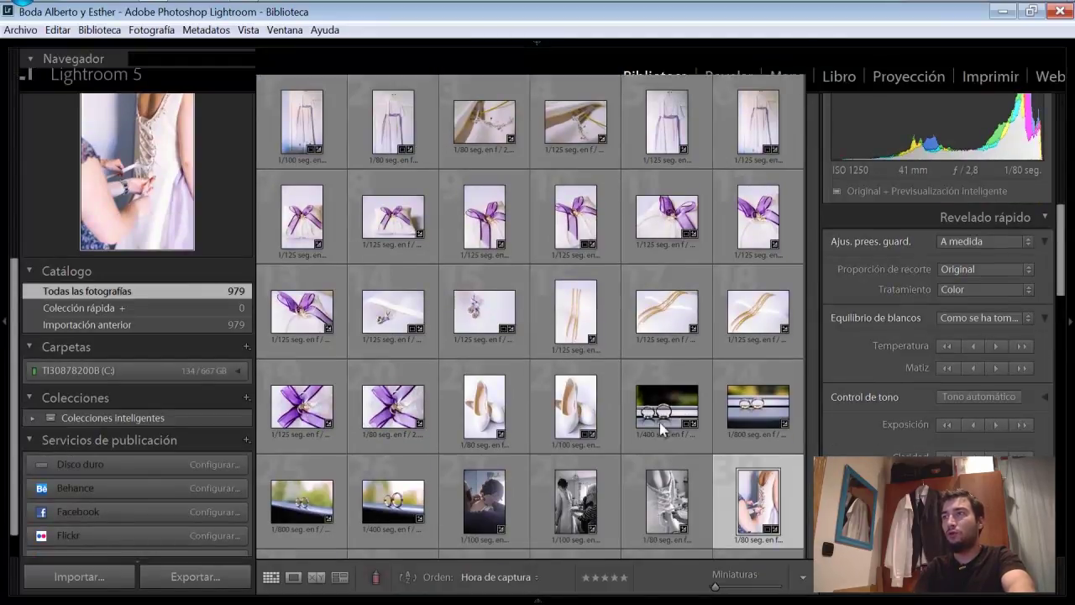
pyautogui.moveTo(812, 84)
pyautogui.mouseDown()
pyautogui.moveTo(821, 206)
pyautogui.moveTo(808, 507)
pyautogui.moveTo(830, 71)
pyautogui.mouseUp()
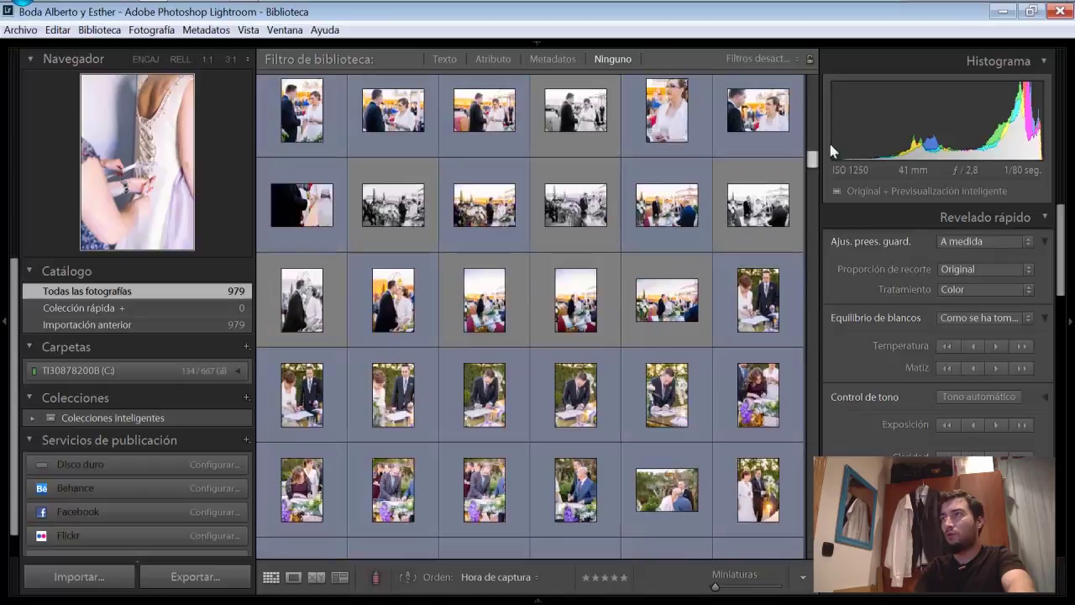
pyautogui.moveTo(301, 123)
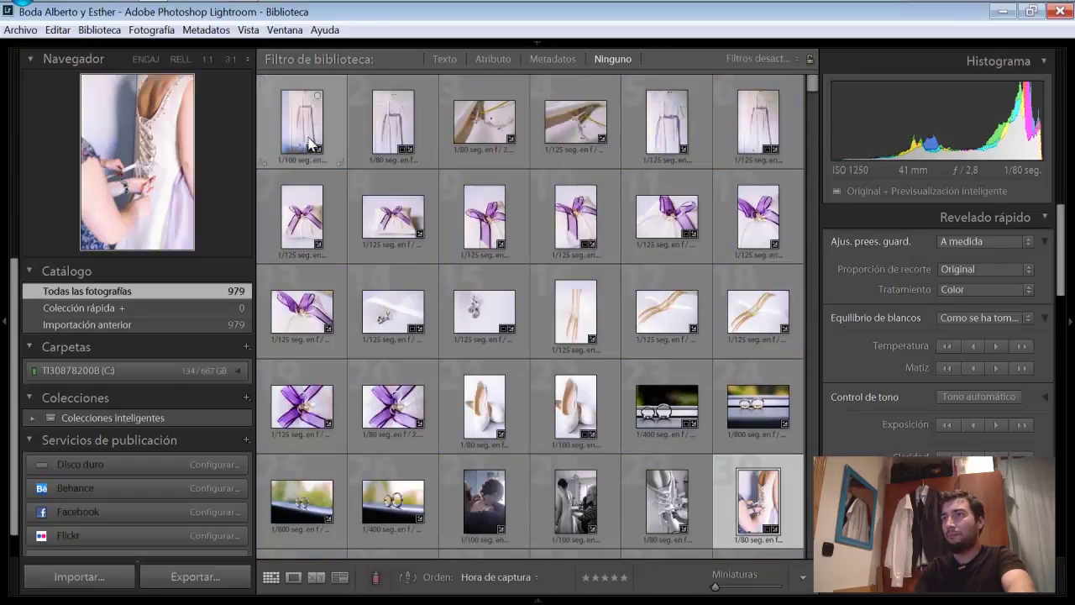
pyautogui.click(319, 118)
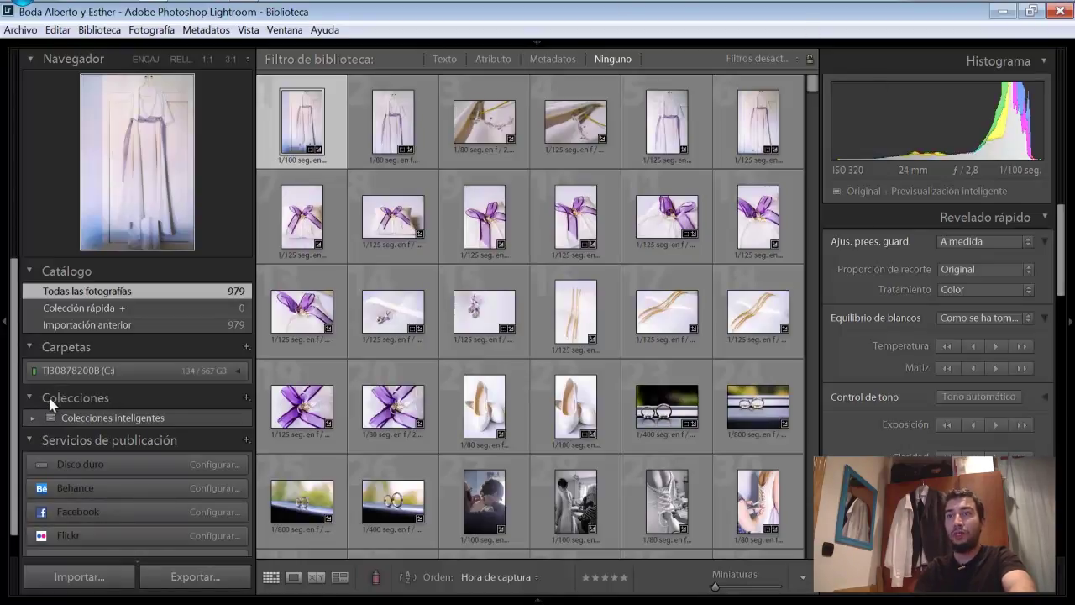
pyautogui.click(31, 418)
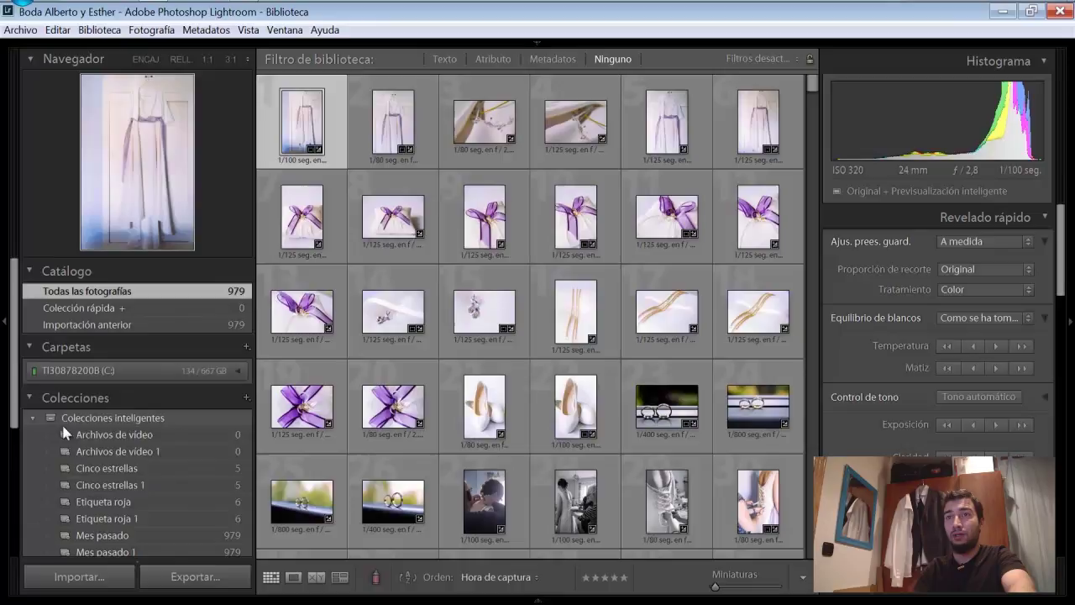
pyautogui.click(32, 417)
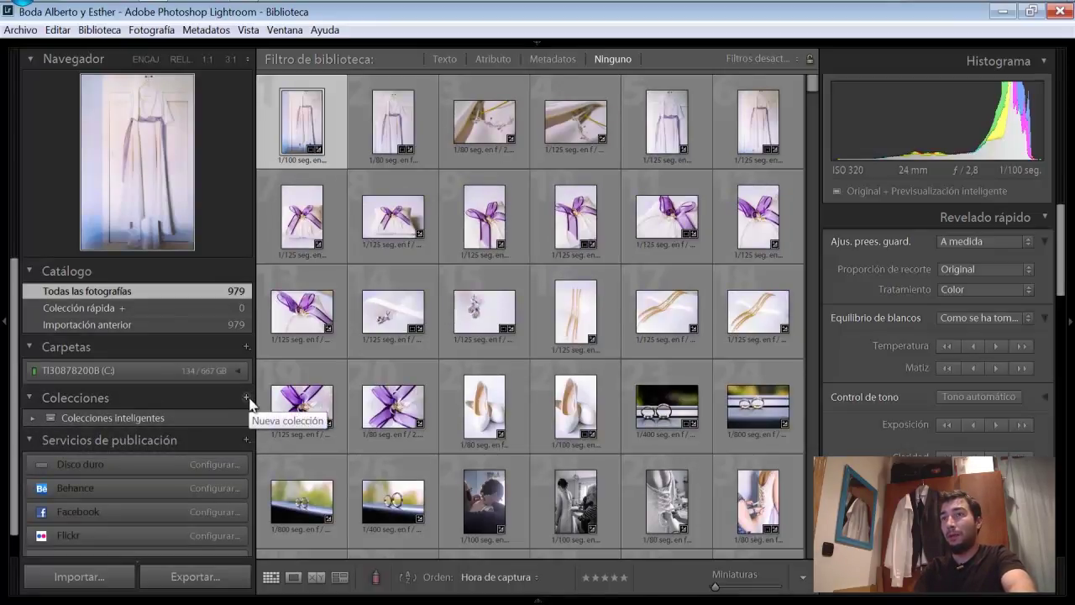
pyautogui.moveTo(392, 216)
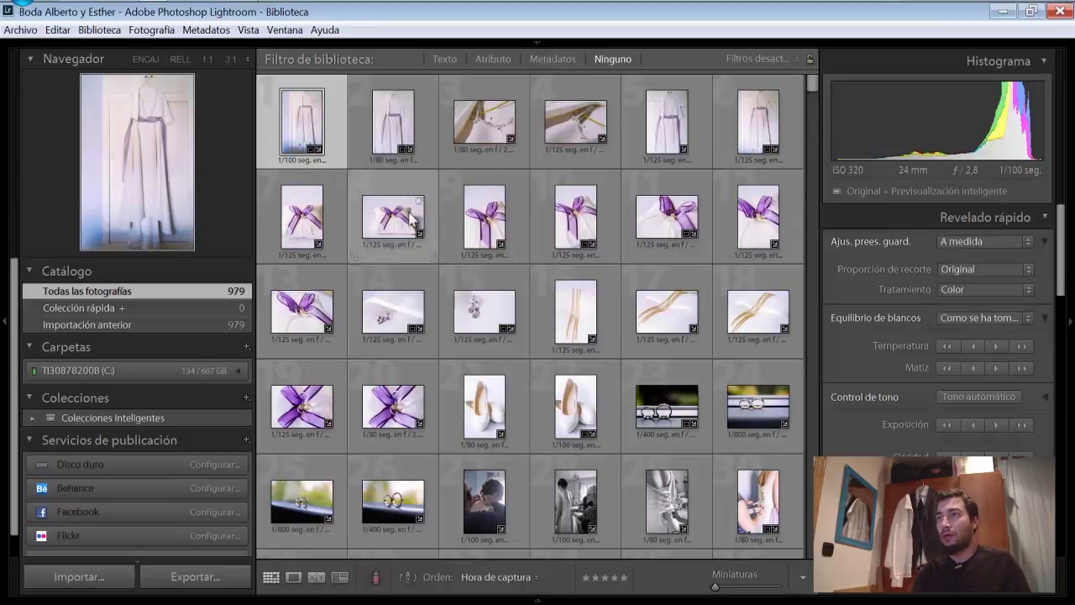
pyautogui.scroll(-3, 411, 220)
pyautogui.scroll(-5, 409, 218)
pyautogui.scroll(-5, 409, 220)
pyautogui.scroll(-5, 410, 223)
pyautogui.scroll(-3, 409, 226)
pyautogui.scroll(-5, 409, 226)
pyautogui.scroll(-3, 409, 227)
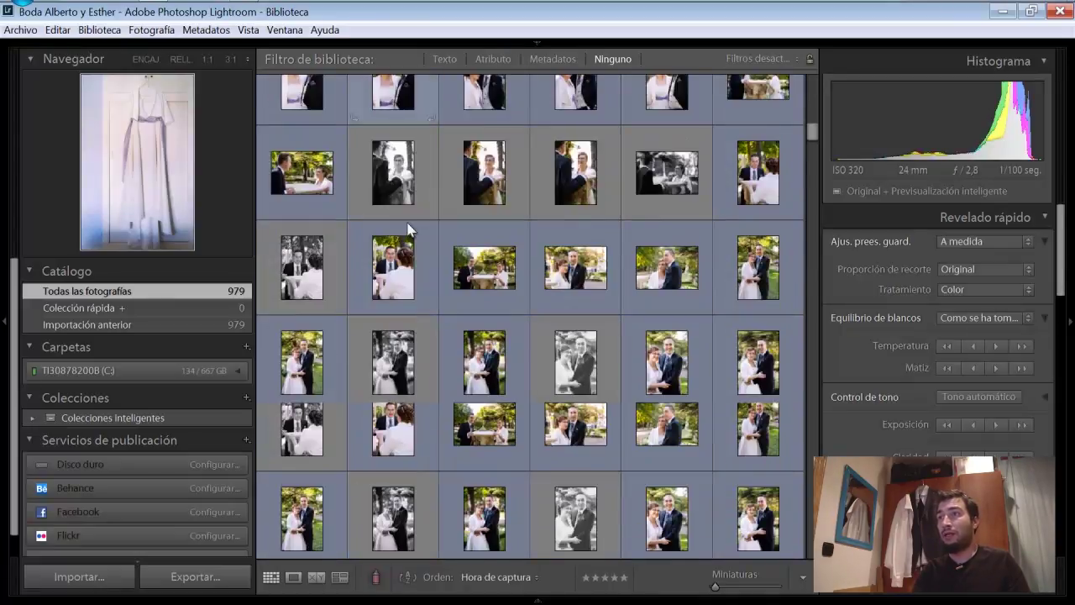
pyautogui.scroll(-5, 409, 227)
pyautogui.scroll(-3, 409, 227)
pyautogui.scroll(-5, 409, 227)
pyautogui.scroll(-3, 409, 227)
pyautogui.scroll(-5, 409, 229)
pyautogui.scroll(-3, 409, 227)
pyautogui.scroll(-5, 409, 227)
pyautogui.scroll(-3, 409, 227)
pyautogui.scroll(-5, 408, 223)
pyautogui.scroll(-3, 407, 221)
pyautogui.scroll(-5, 407, 223)
pyautogui.scroll(-3, 408, 225)
pyautogui.scroll(-5, 410, 228)
pyautogui.scroll(-3, 409, 226)
pyautogui.scroll(-5, 409, 225)
pyautogui.scroll(-3, 407, 223)
pyautogui.scroll(-5, 407, 222)
pyautogui.scroll(-3, 407, 223)
pyautogui.scroll(-5, 407, 225)
pyautogui.scroll(-3, 408, 227)
pyautogui.scroll(-5, 409, 228)
pyautogui.scroll(-3, 407, 228)
pyautogui.scroll(-3, 408, 229)
pyautogui.scroll(-3, 408, 228)
pyautogui.scroll(-3, 407, 228)
pyautogui.scroll(-3, 409, 229)
pyautogui.scroll(-3, 409, 228)
pyautogui.scroll(-3, 410, 228)
pyautogui.scroll(-3, 409, 229)
pyautogui.scroll(-3, 409, 228)
pyautogui.scroll(-3, 409, 229)
pyautogui.scroll(-3, 409, 228)
pyautogui.scroll(-3, 409, 228)
pyautogui.scroll(-3, 407, 228)
pyautogui.moveTo(811, 470); pyautogui.dragTo(820, 110)
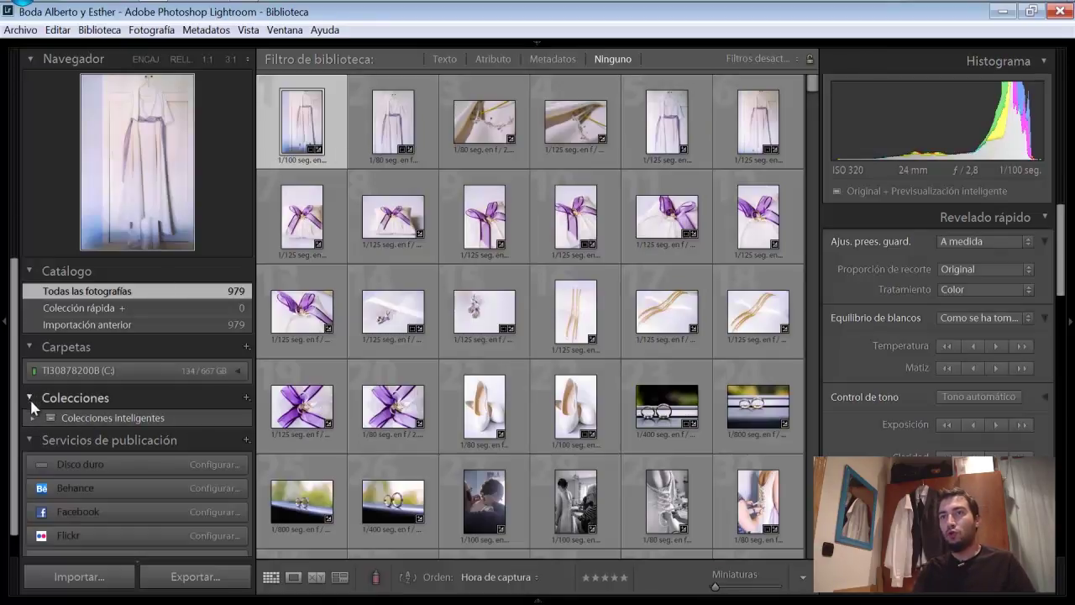
pyautogui.click(246, 398)
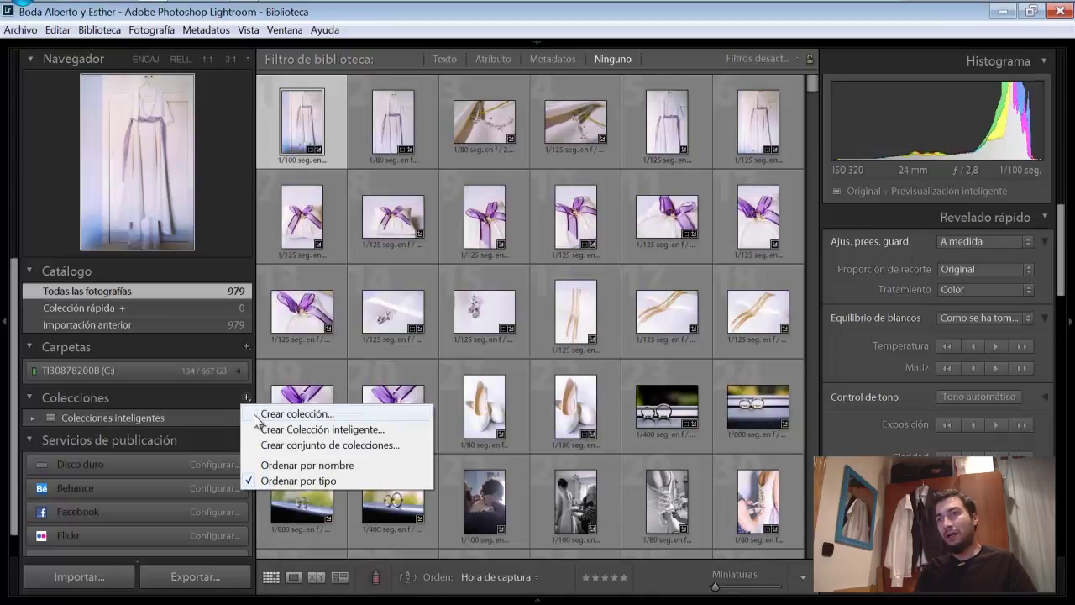
pyautogui.click(269, 416)
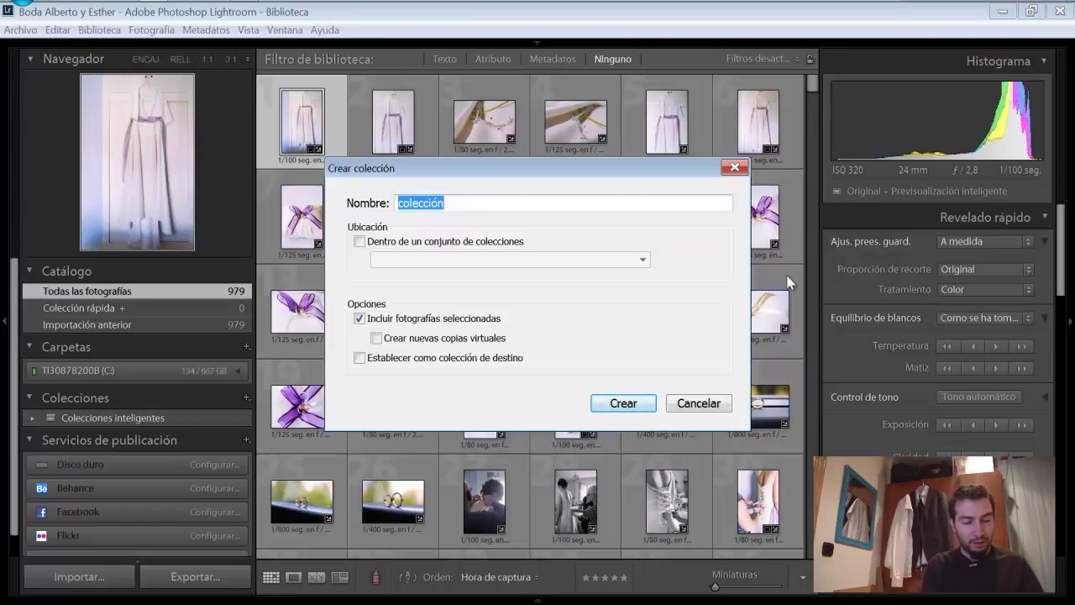
pyautogui.write('Detalles y preparativos')
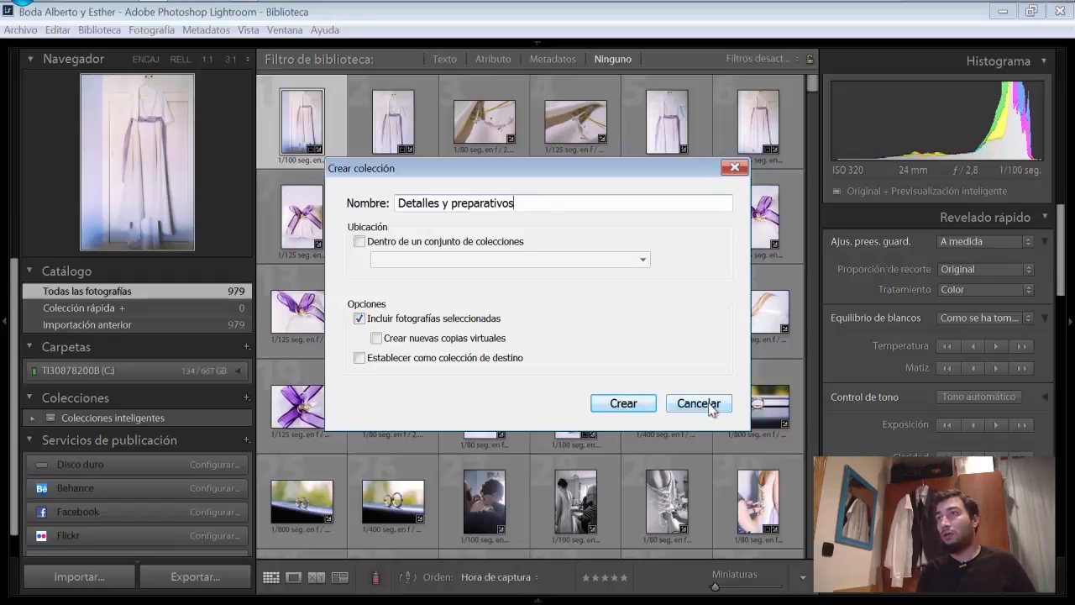
pyautogui.moveTo(547, 201); pyautogui.dragTo(273, 200)
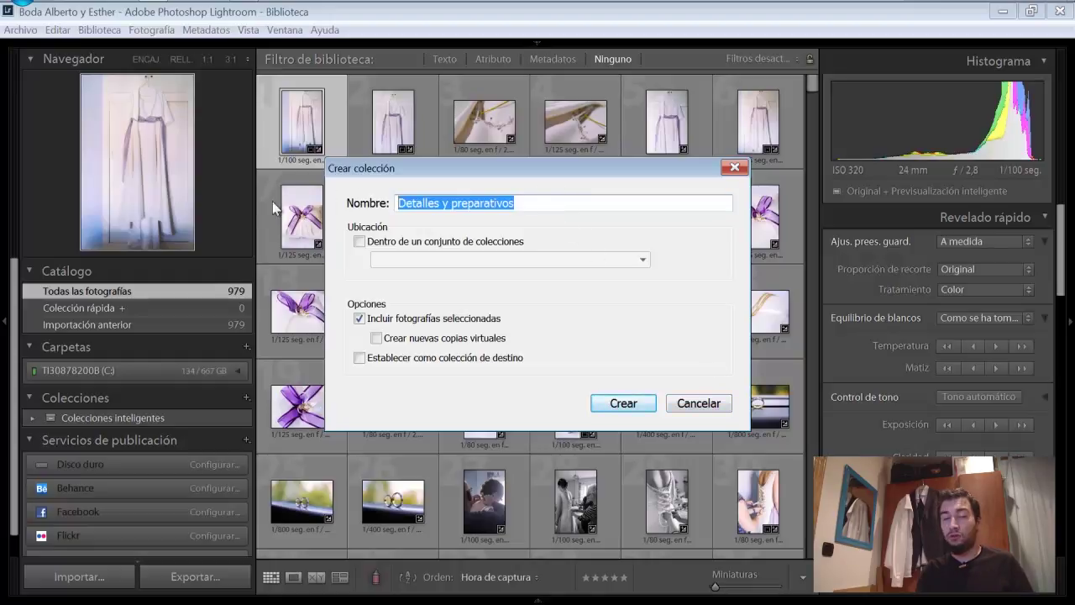
# Step: Cancel the pending collection and deselect all photos via Editar > No seleccionar ninguno
pyautogui.click(713, 406)
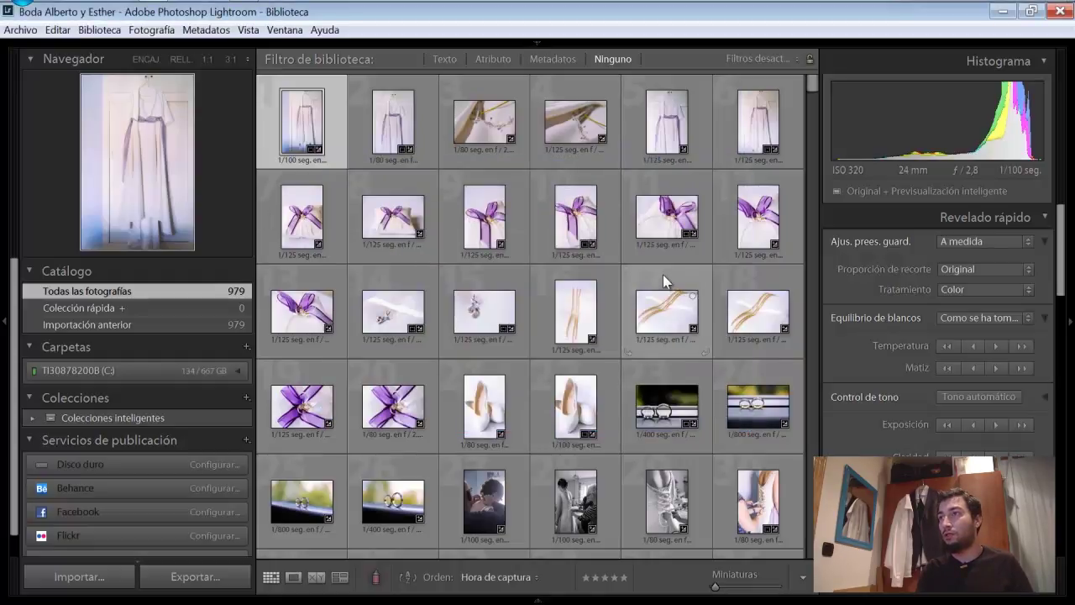
pyautogui.click(663, 273)
pyautogui.click(57, 29)
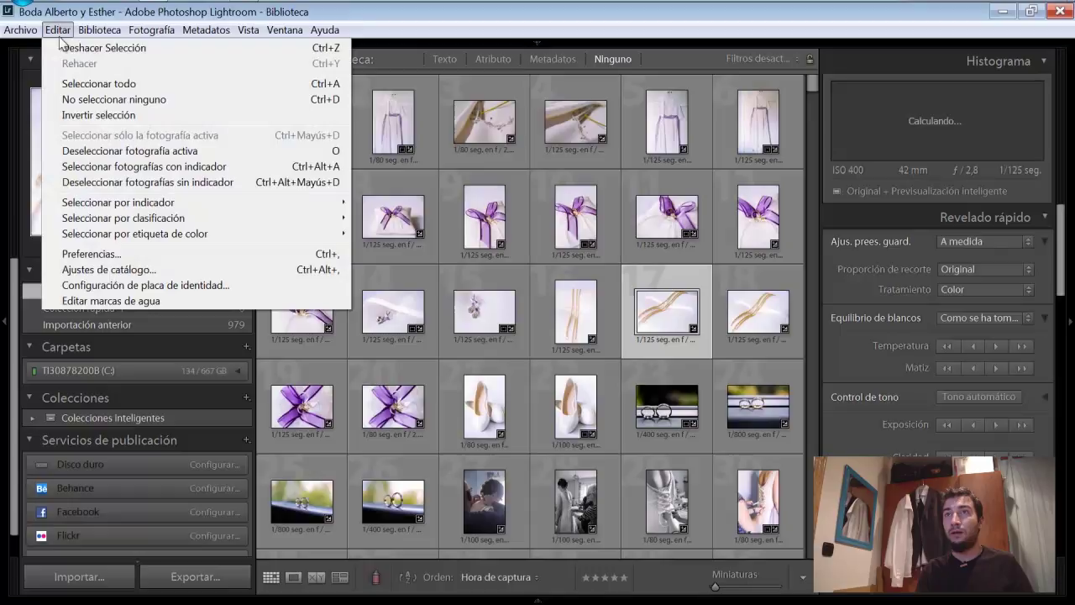
pyautogui.click(131, 103)
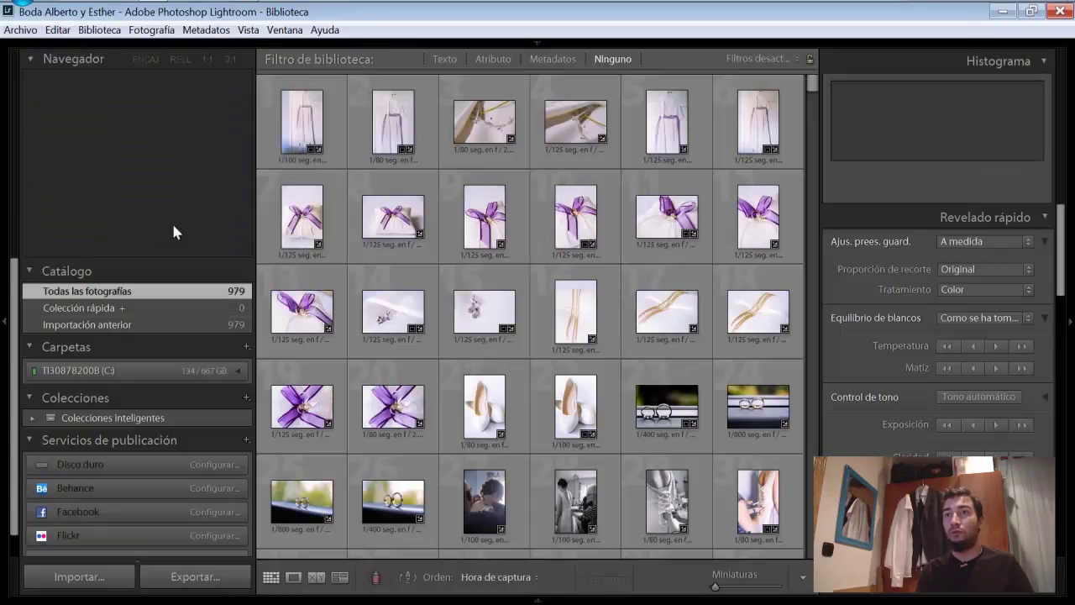
# Step: Create an empty collection named 'Detalles y preparativos'
pyautogui.click(246, 398)
pyautogui.click(286, 414)
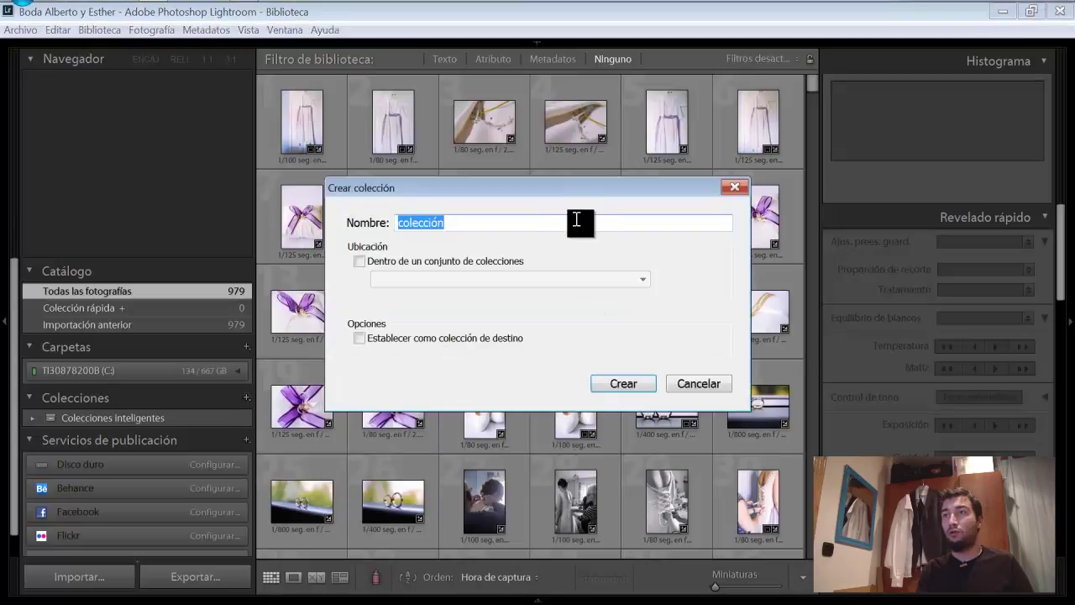
pyautogui.write('Detalles y preparativos')
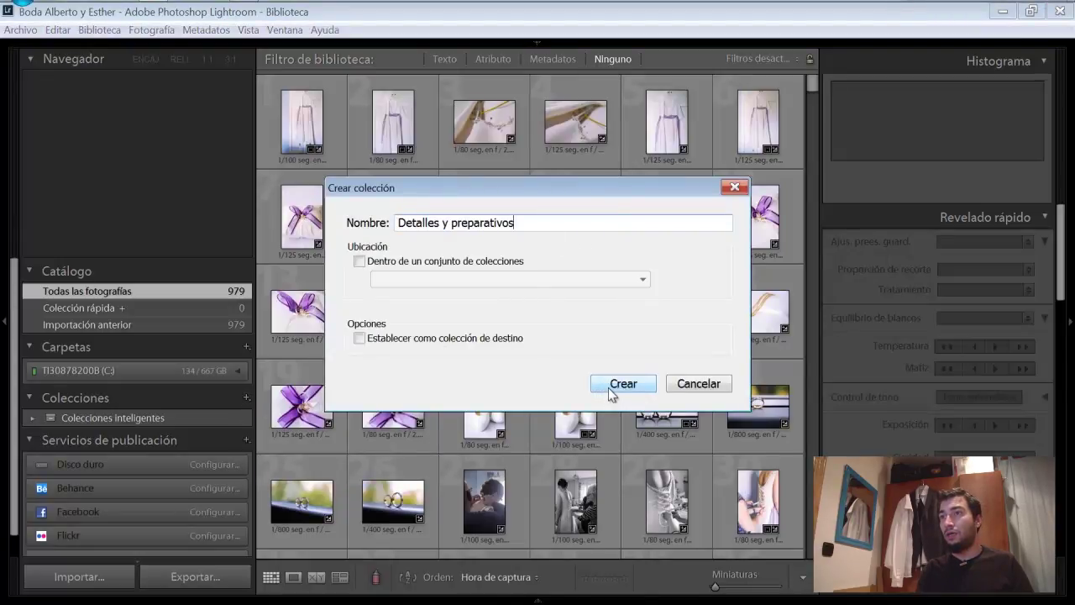
pyautogui.click(622, 384)
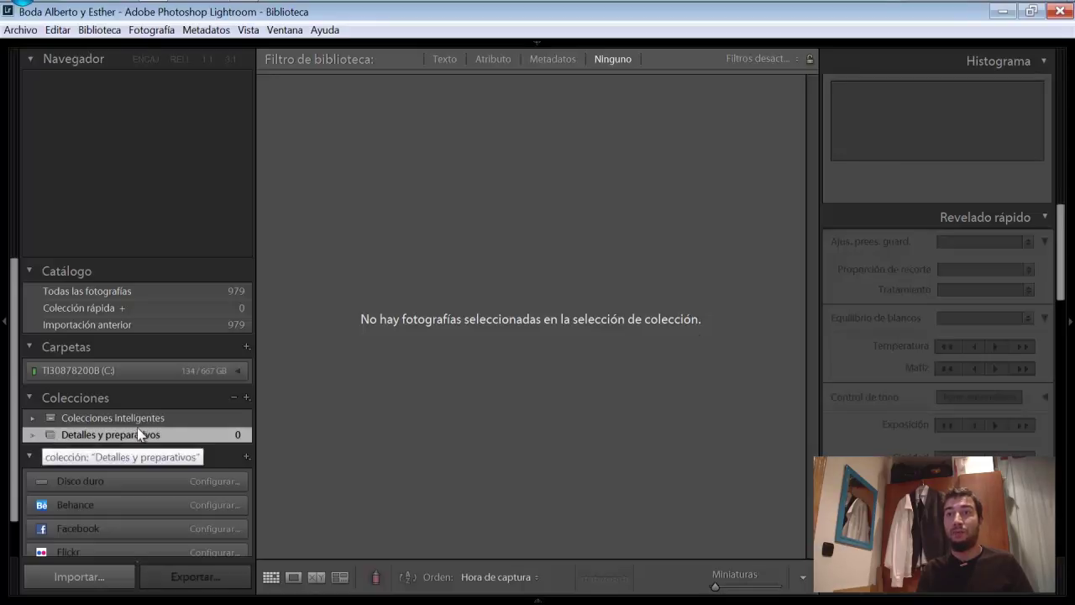
# Step: Create an empty collection named 'Sesión de pareja'
pyautogui.rightClick(109, 418)
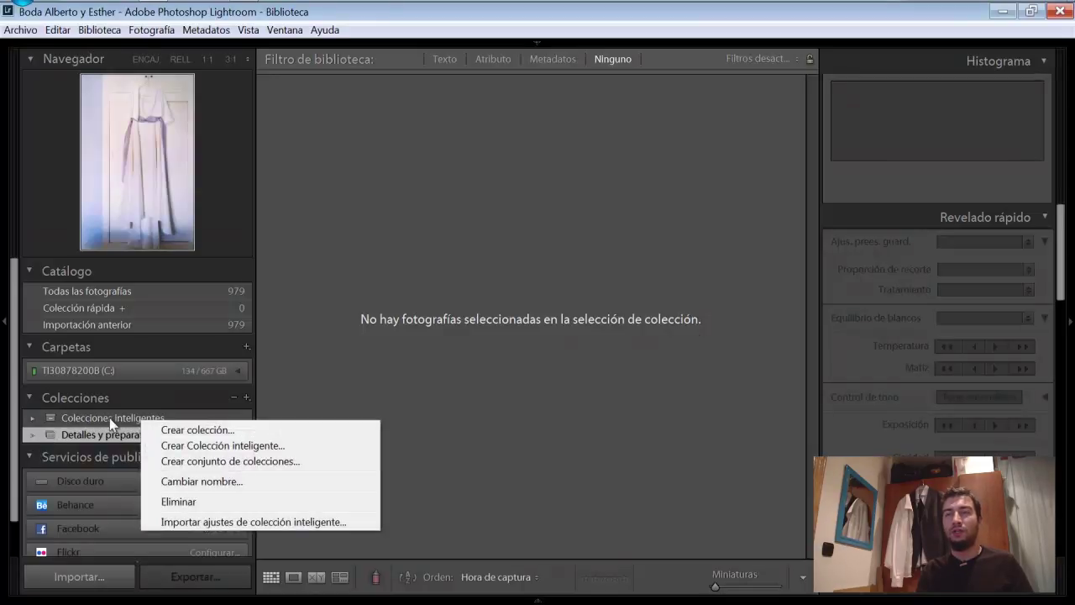
pyautogui.click(132, 395)
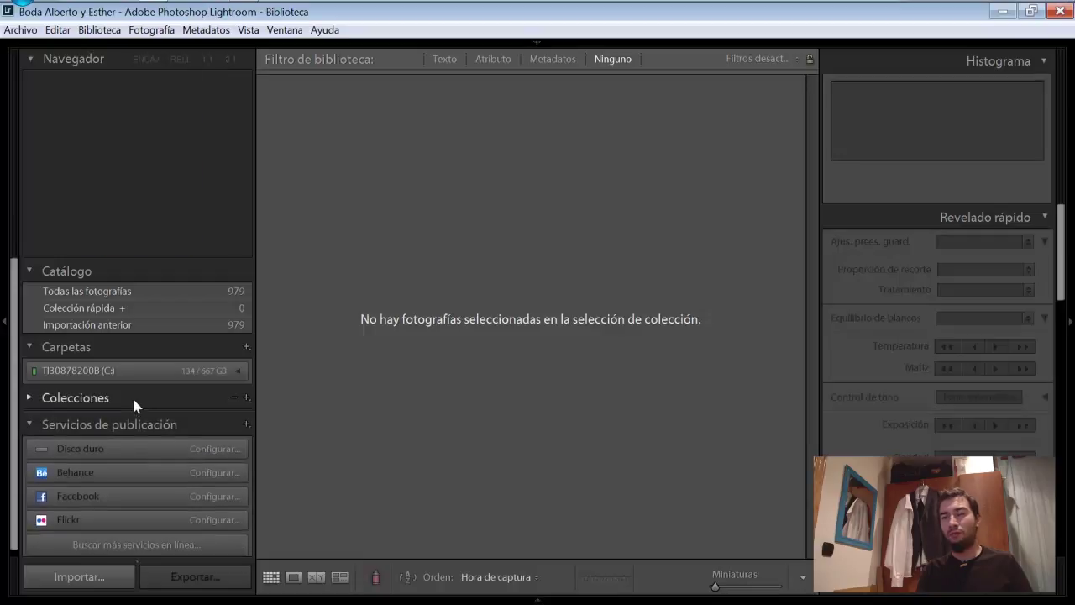
pyautogui.click(131, 396)
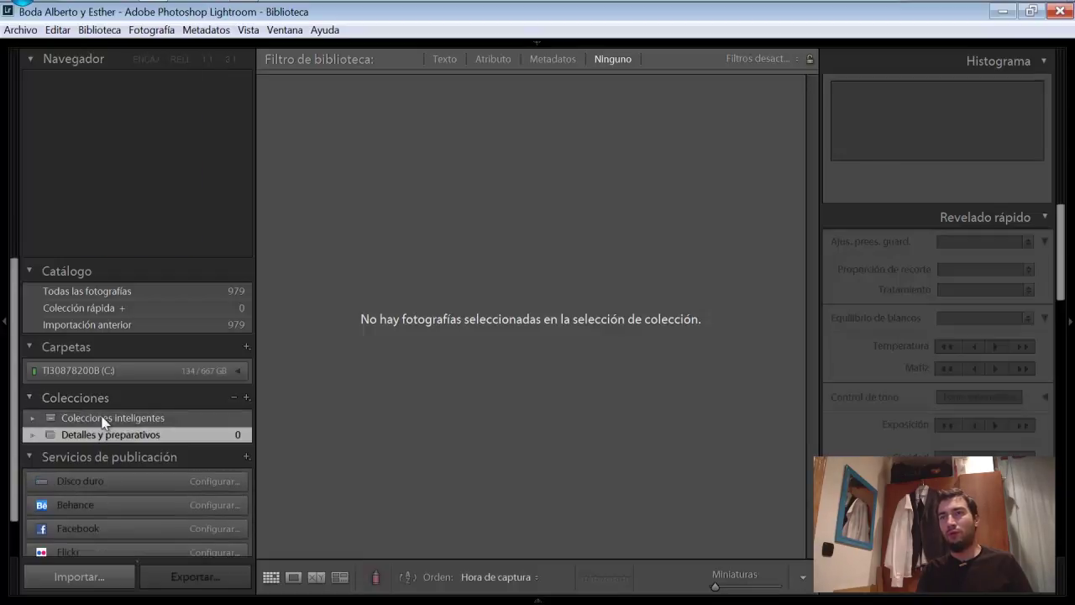
pyautogui.click(246, 398)
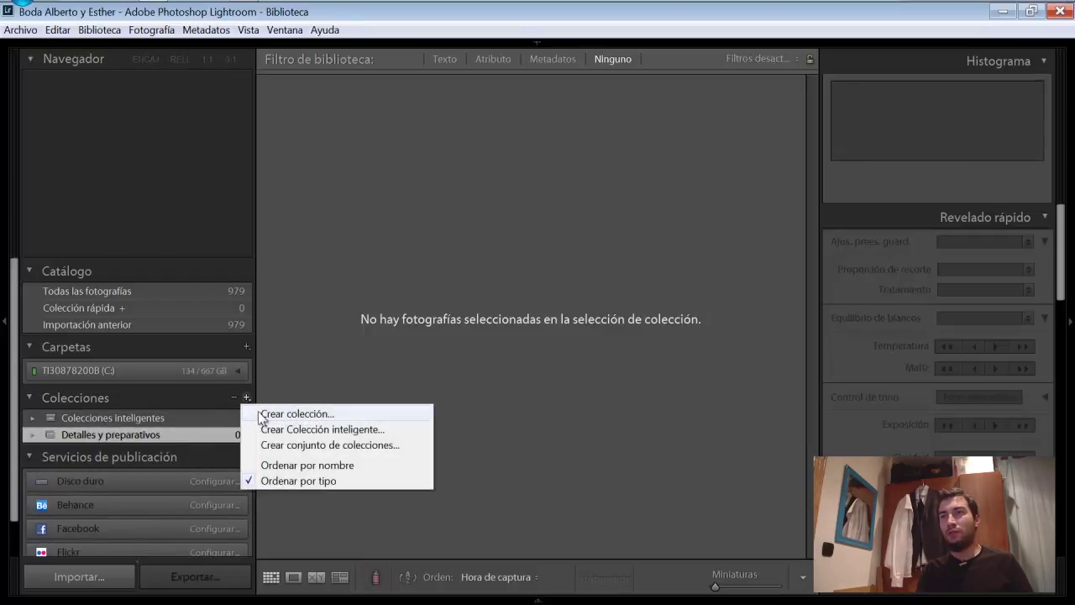
pyautogui.click(265, 414)
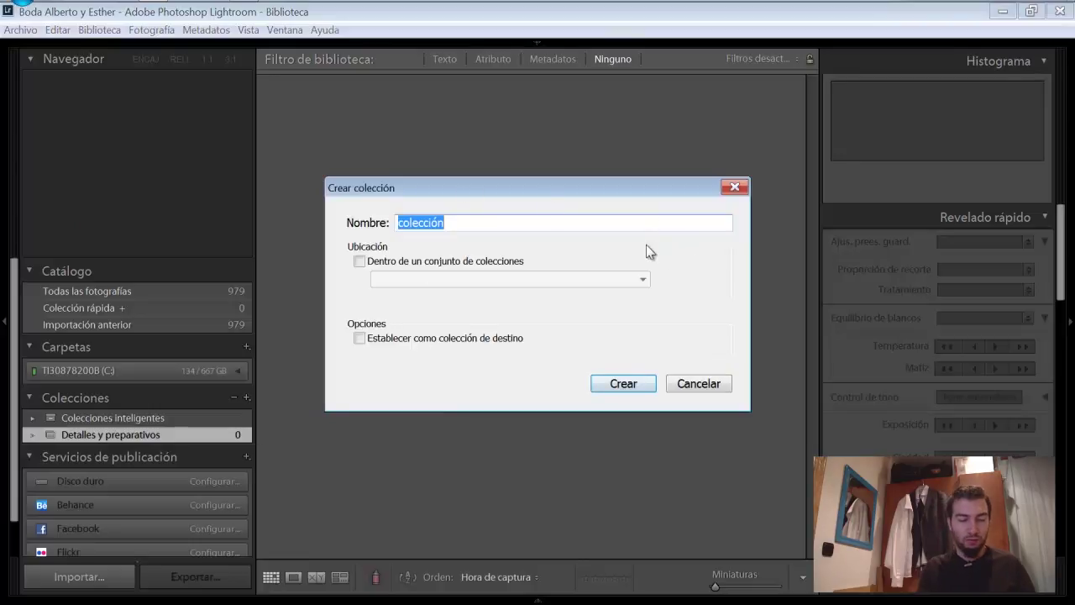
pyautogui.write('Sesión de pareja')
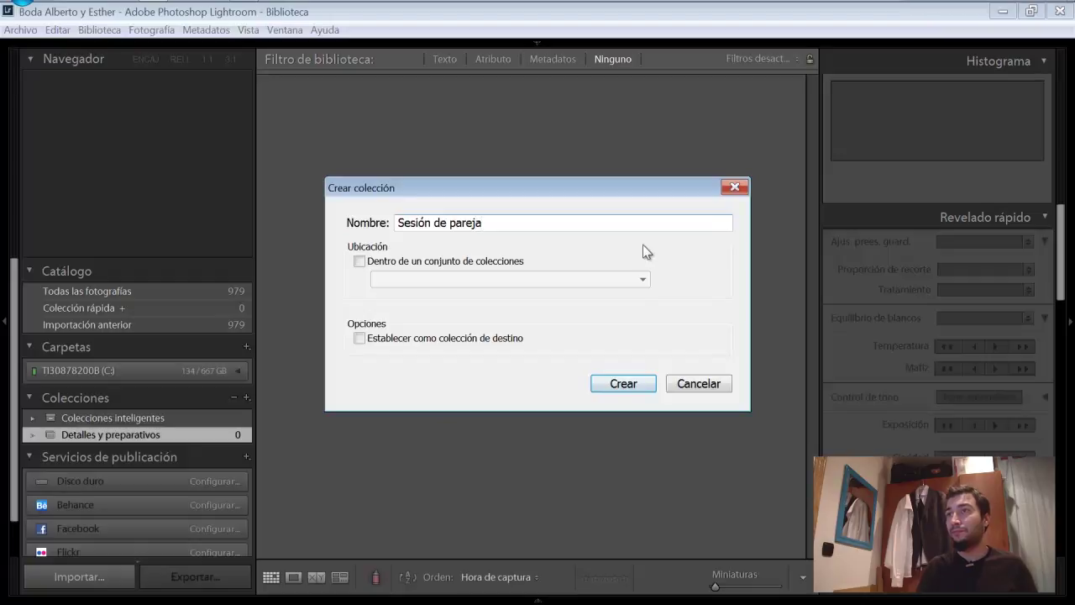
pyautogui.click(621, 380)
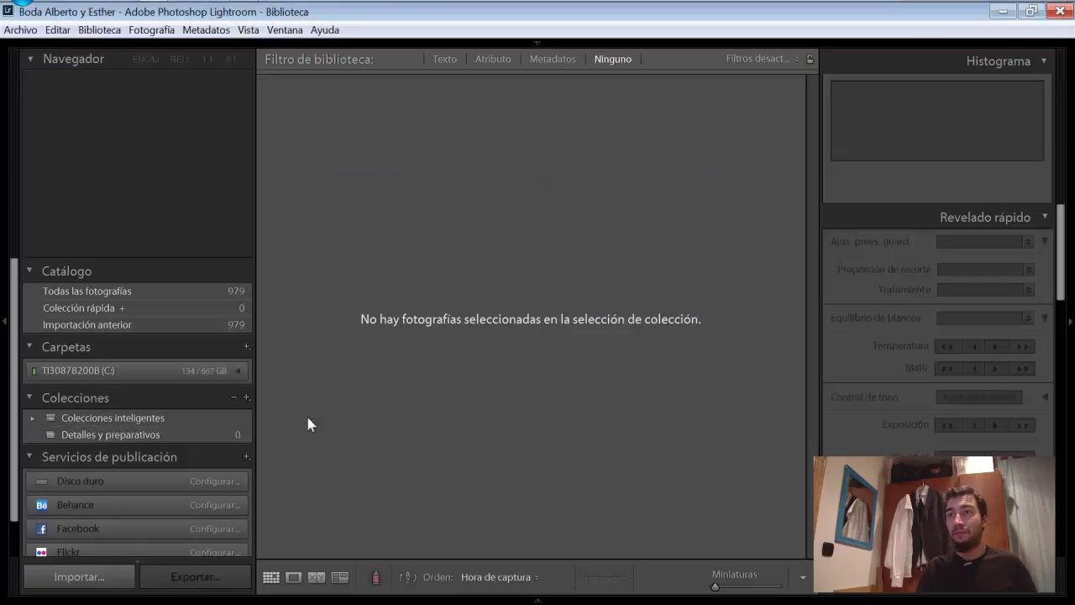
# Step: Create an empty collection named 'Ceremonia'
pyautogui.click(246, 397)
pyautogui.click(266, 411)
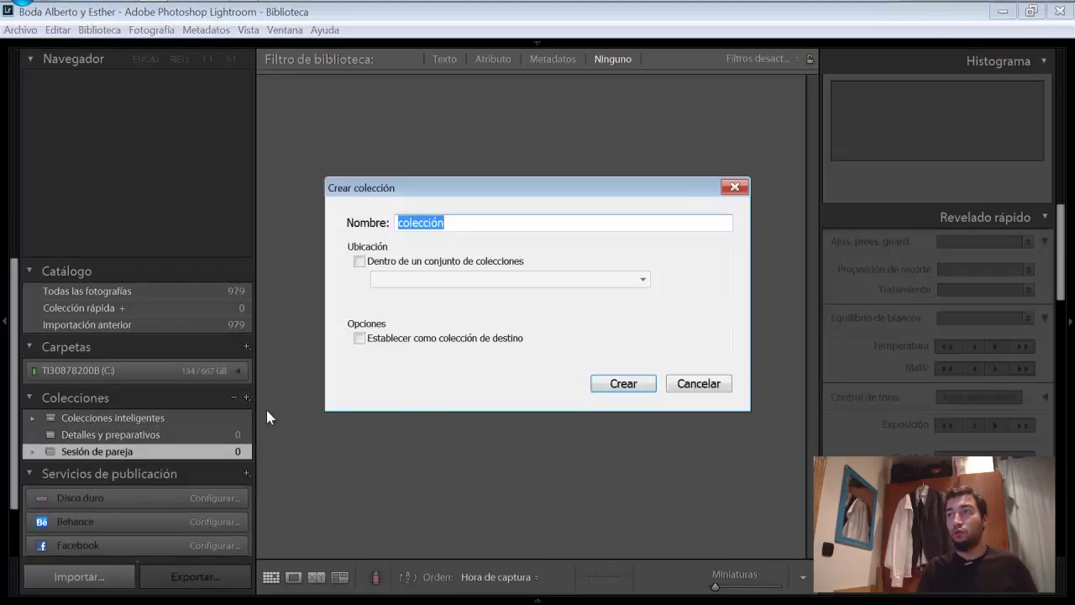
pyautogui.write('Ceremonia')
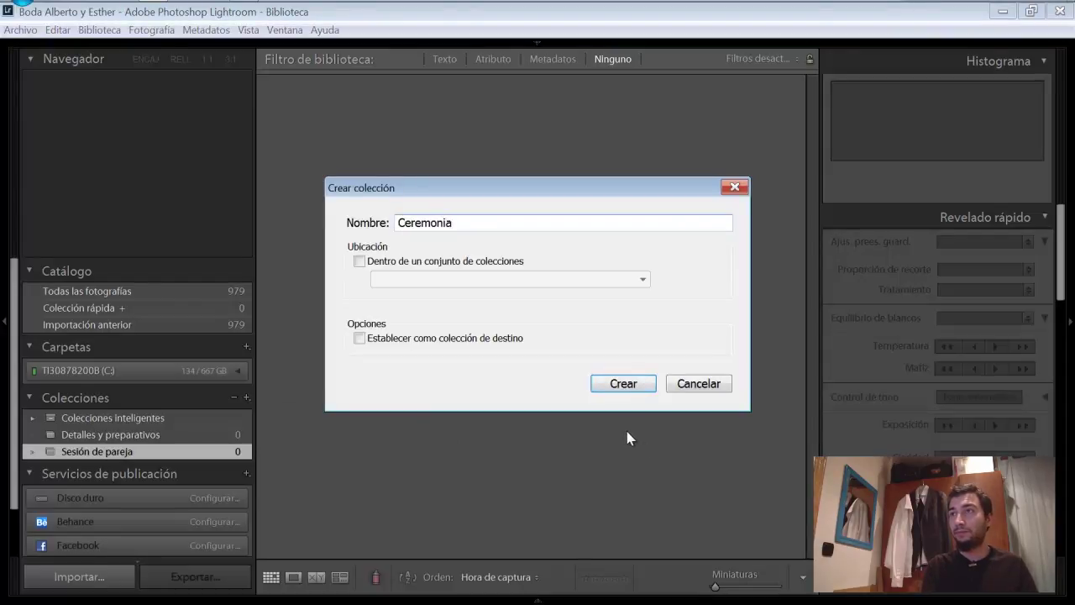
pyautogui.press('Return')
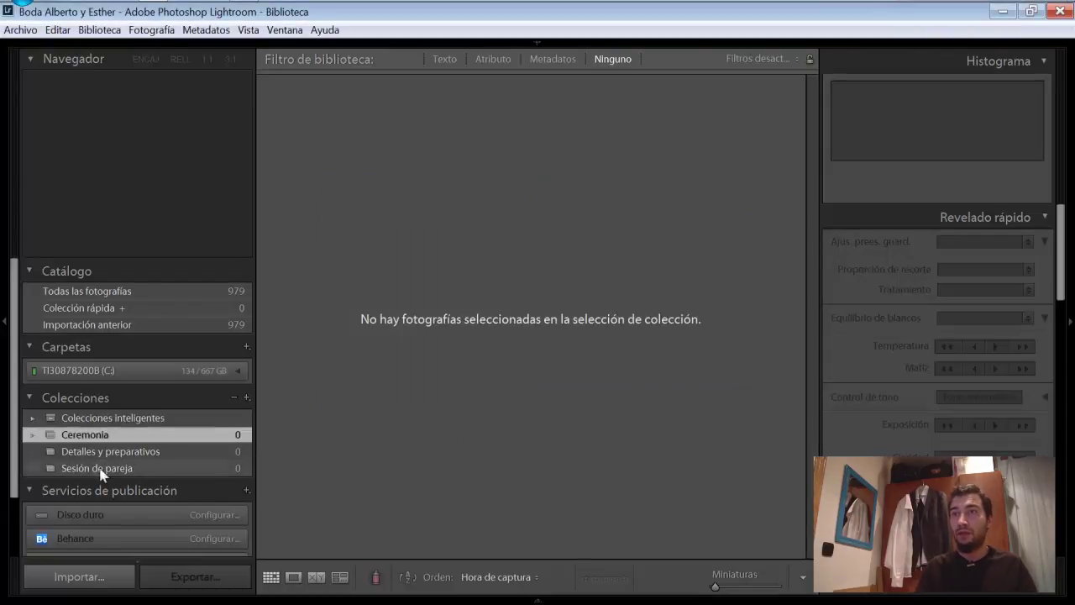
# Step: Create an empty collection named 'Fotos de grupos'
pyautogui.click(246, 398)
pyautogui.click(260, 413)
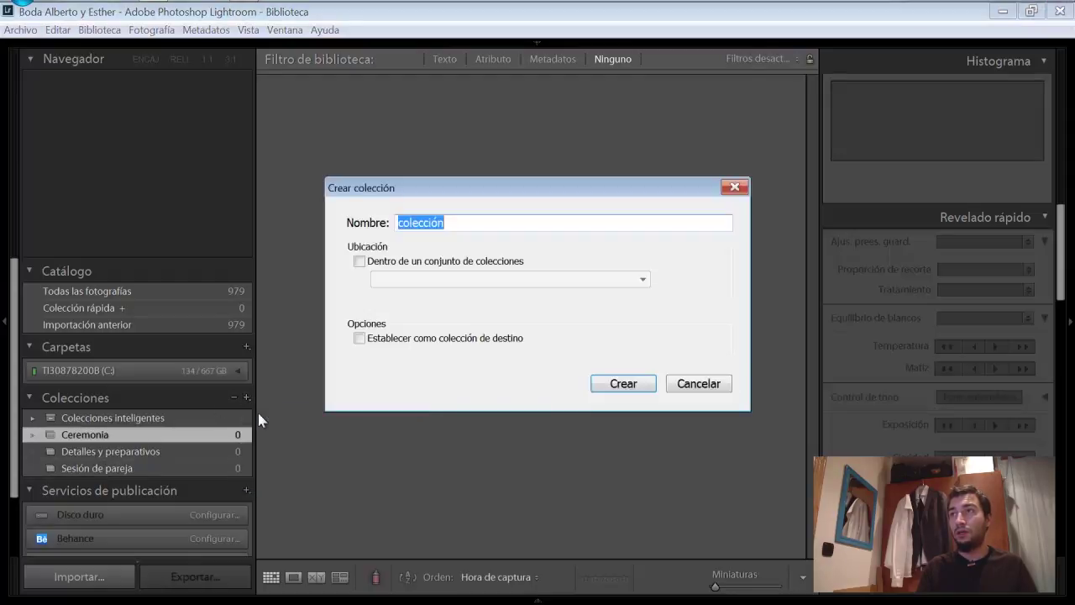
pyautogui.write('Ban')
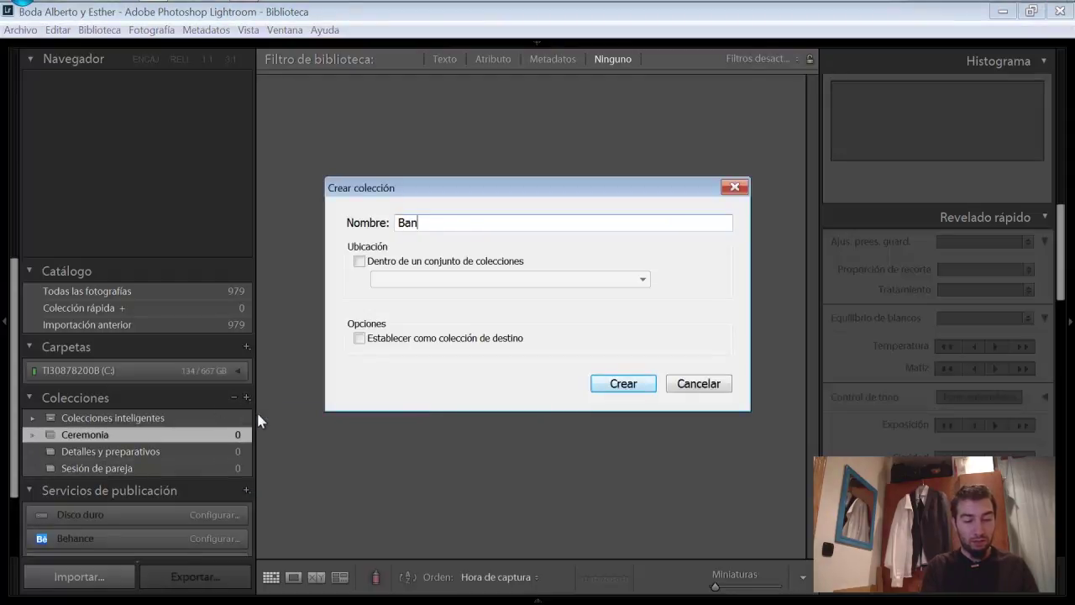
pyautogui.press('BackSpace')
pyautogui.press('BackSpace')
pyautogui.press('BackSpace')
pyautogui.write('Fotos de gr')
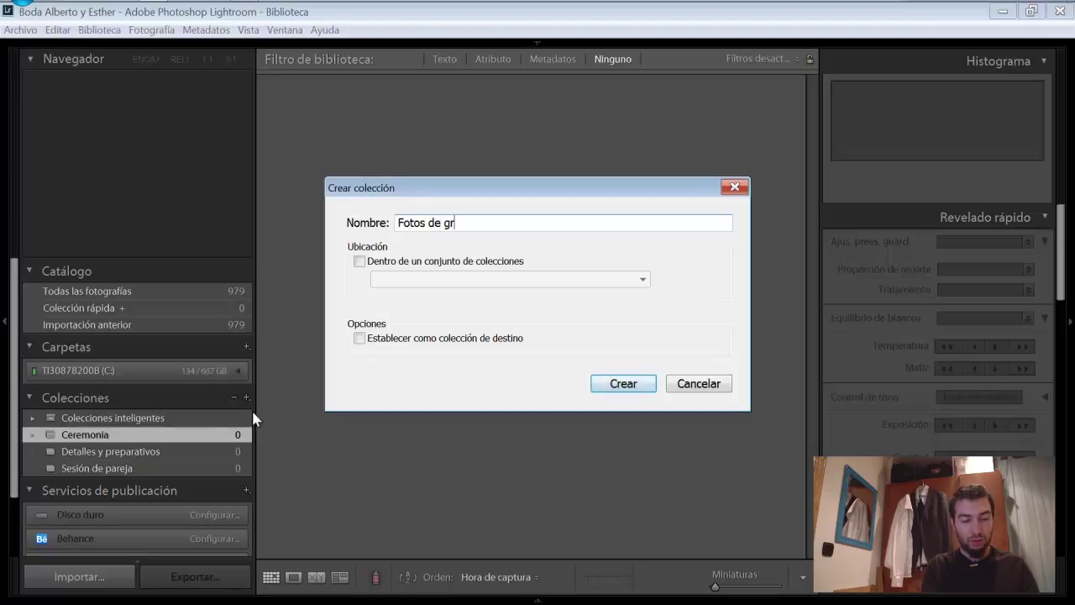
pyautogui.write('s')
pyautogui.press('Return')
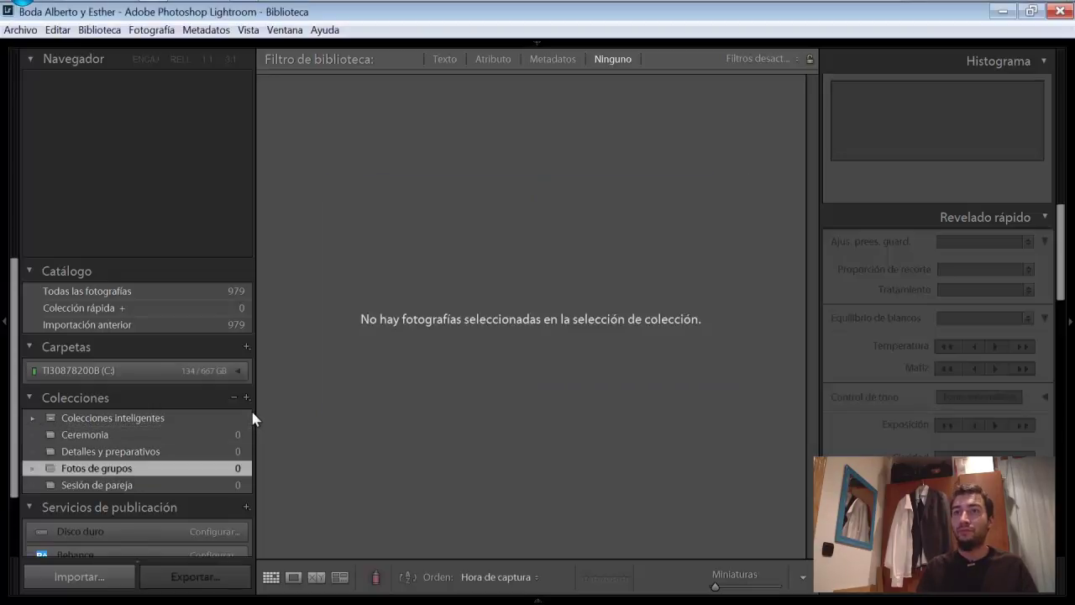
# Step: Create an empty collection named 'Banquete'
pyautogui.click(246, 397)
pyautogui.click(281, 413)
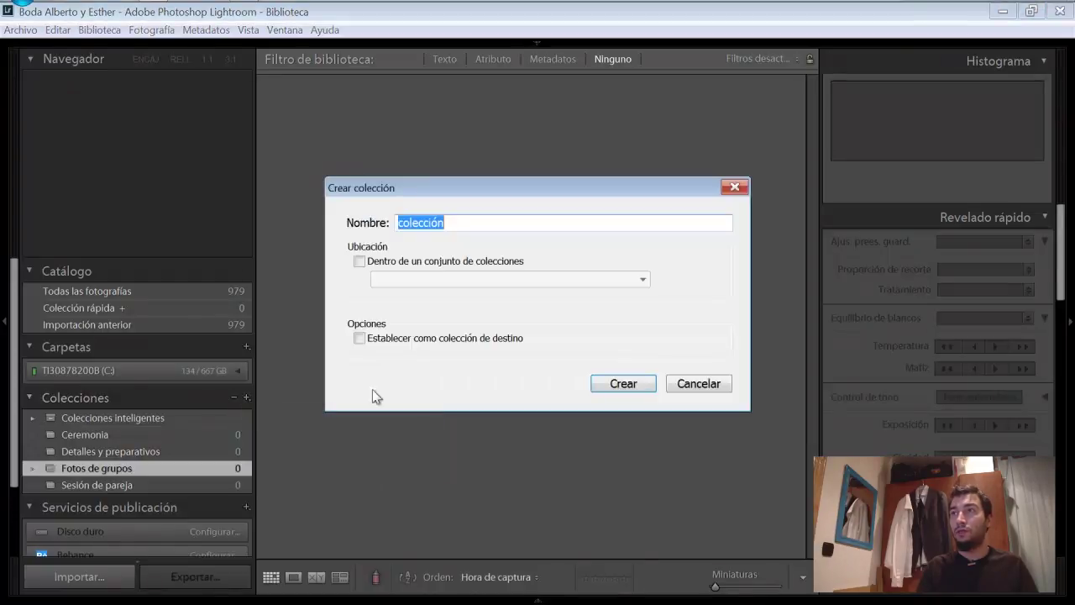
pyautogui.write('Banquet')
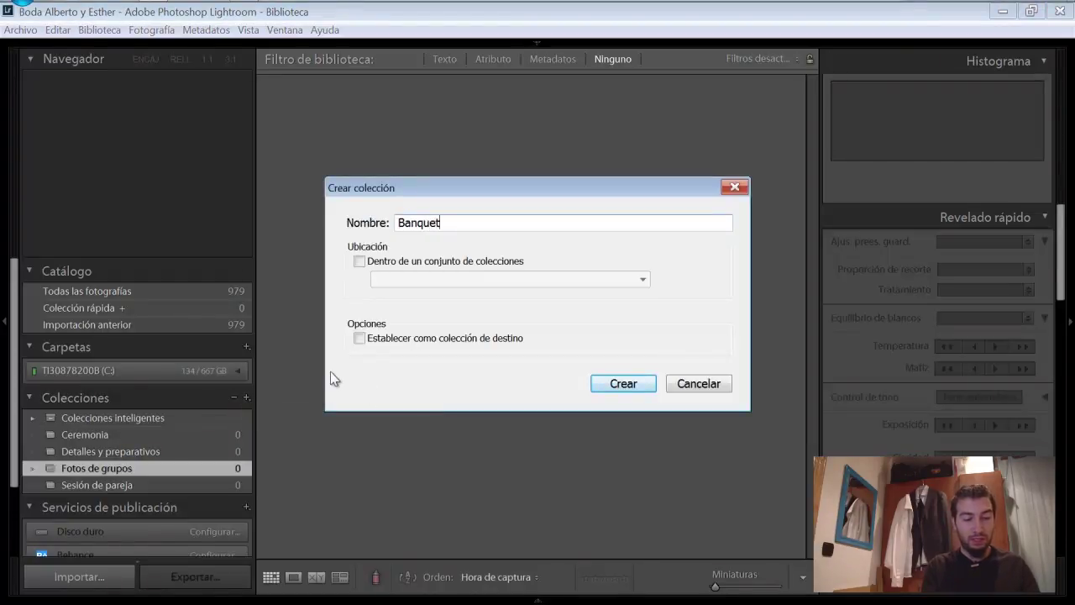
pyautogui.write('e')
pyautogui.press('Return')
# Step: Create an empty collection named 'Baile', replacing the prefilled 'Banque' name
pyautogui.click(247, 397)
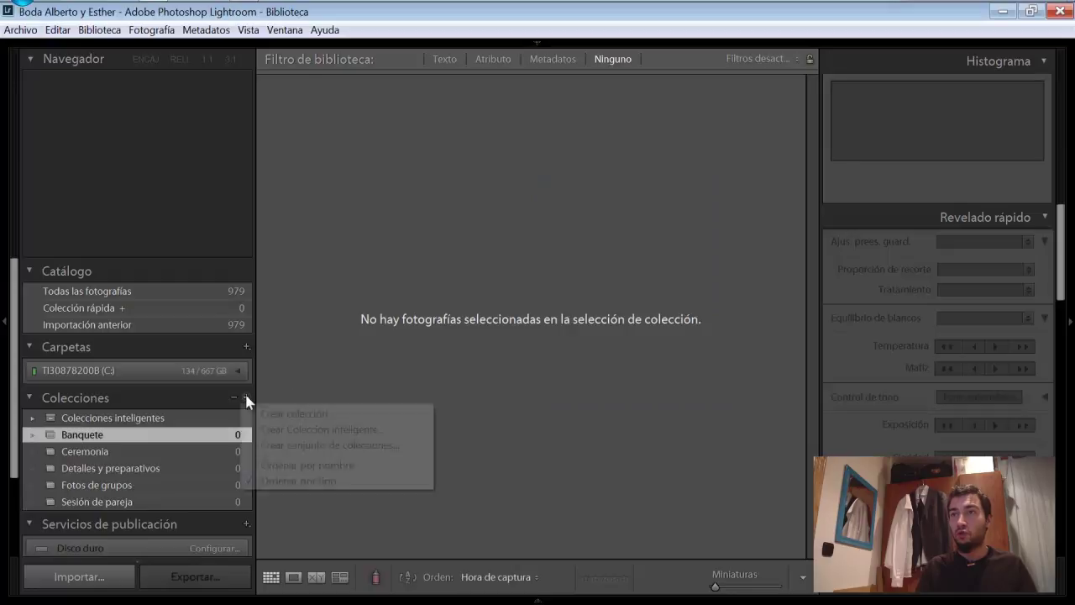
pyautogui.click(282, 414)
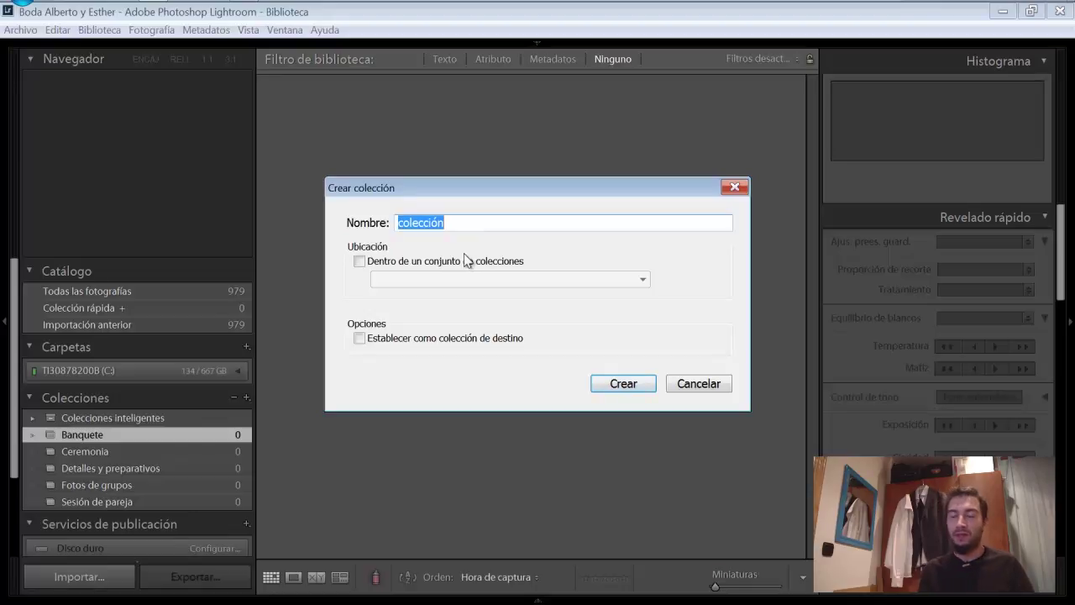
pyautogui.write('Banquete')
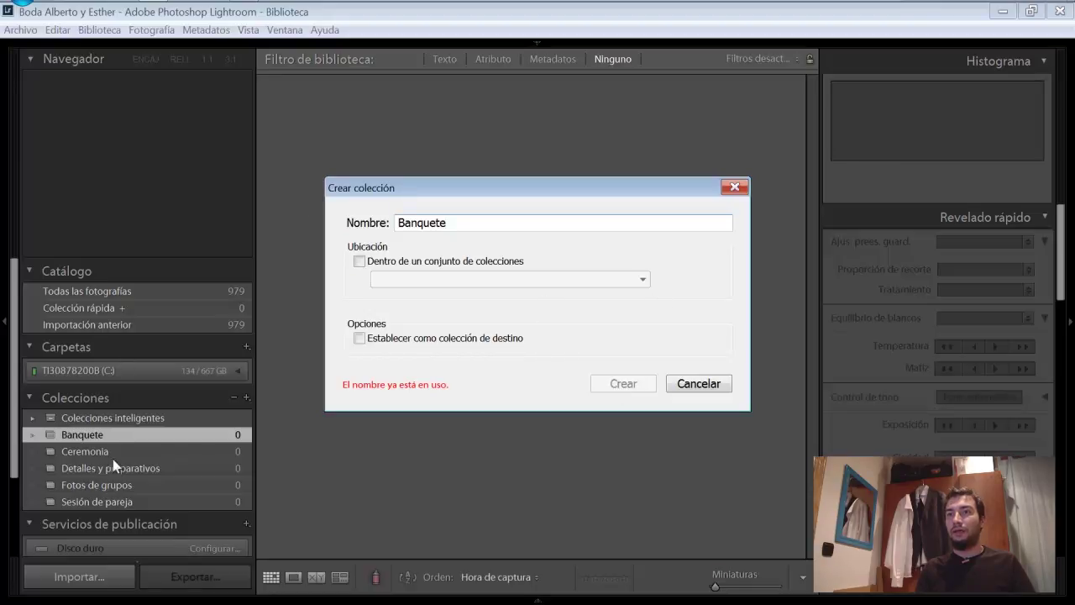
pyautogui.moveTo(478, 223); pyautogui.dragTo(300, 216)
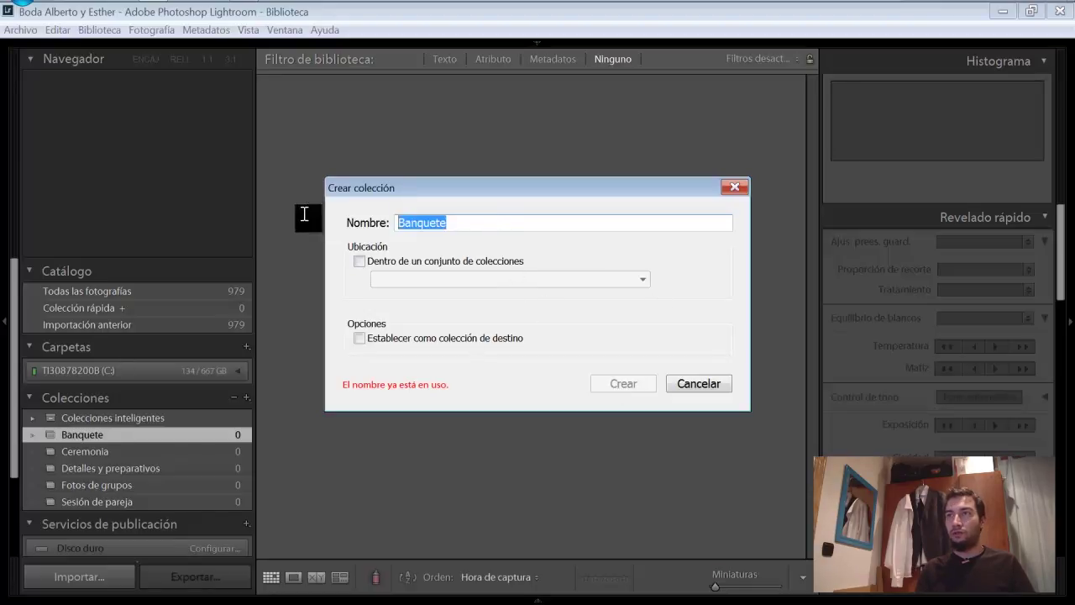
pyautogui.write('Baile')
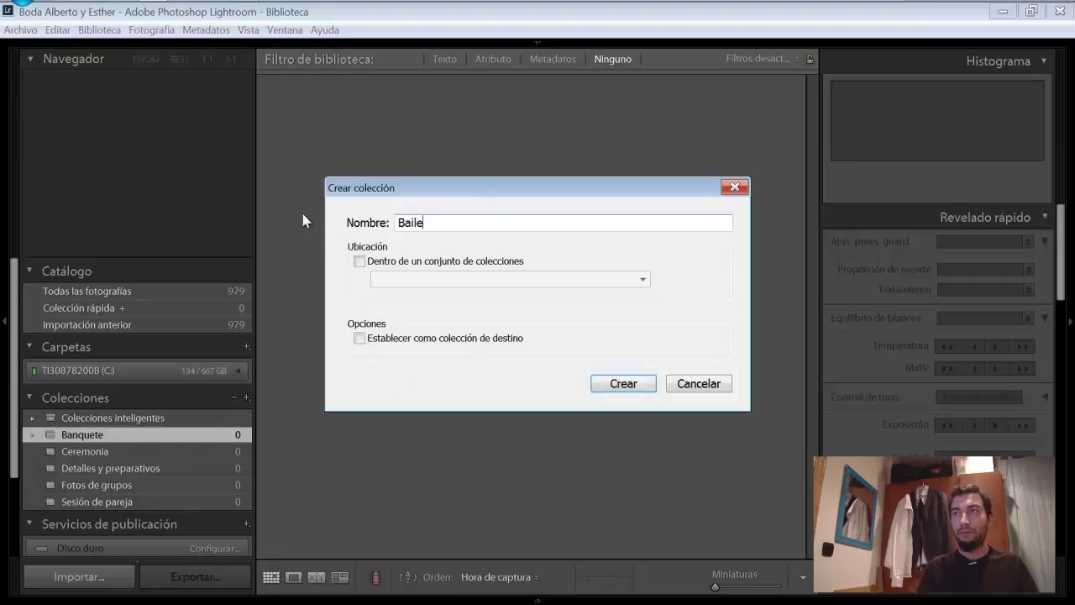
pyautogui.click(632, 385)
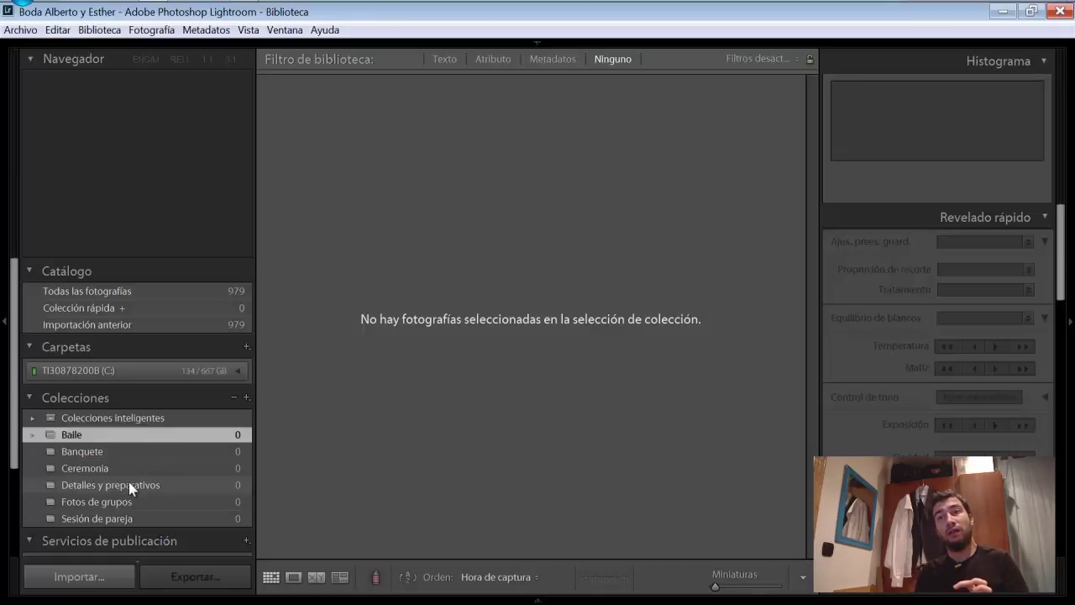
# Step: Prefix the Detalles y preparativos and Sesión de pareja collections with 01 and 02
pyautogui.rightClick(136, 492)
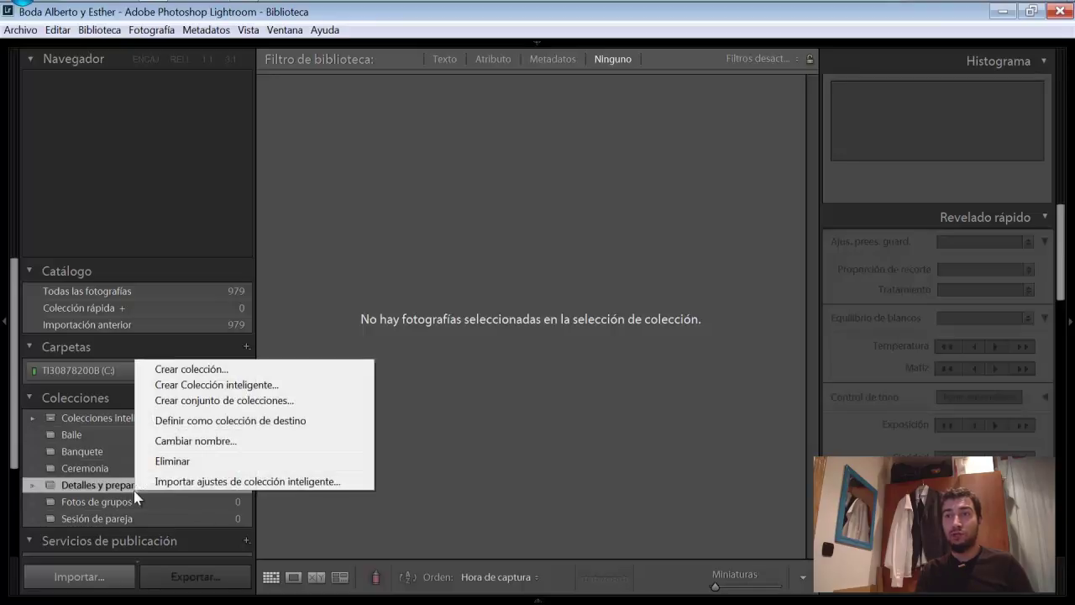
pyautogui.click(202, 440)
pyautogui.click(392, 284)
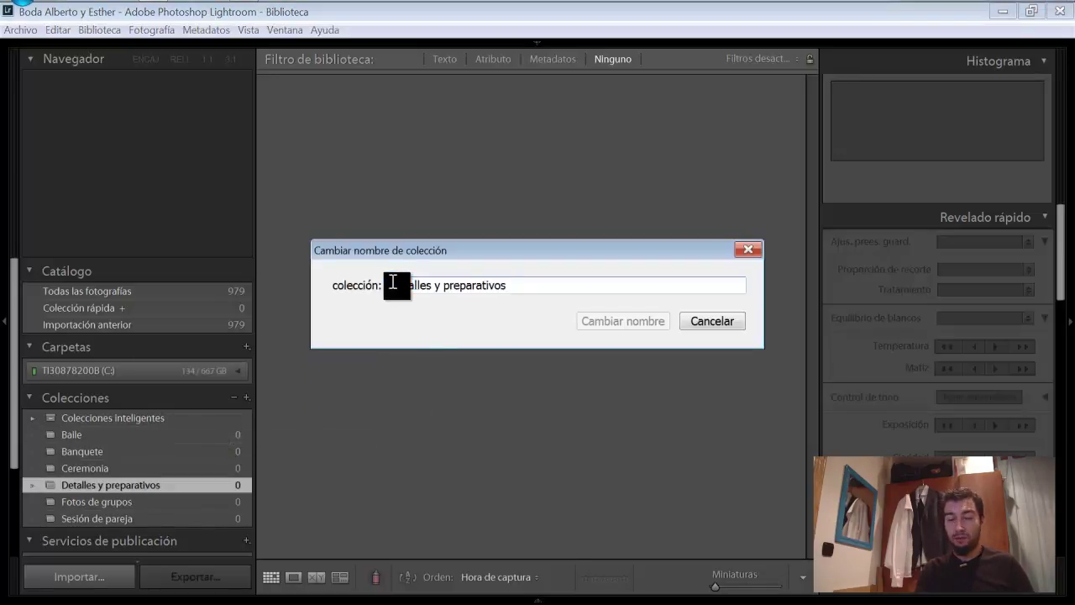
pyautogui.write('01')
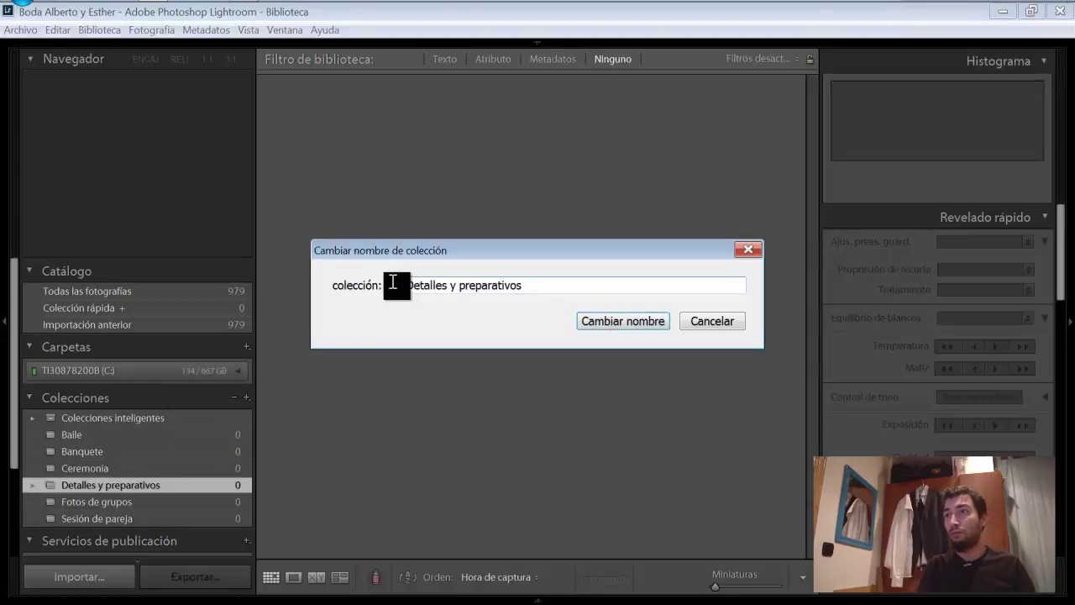
pyautogui.press('Return')
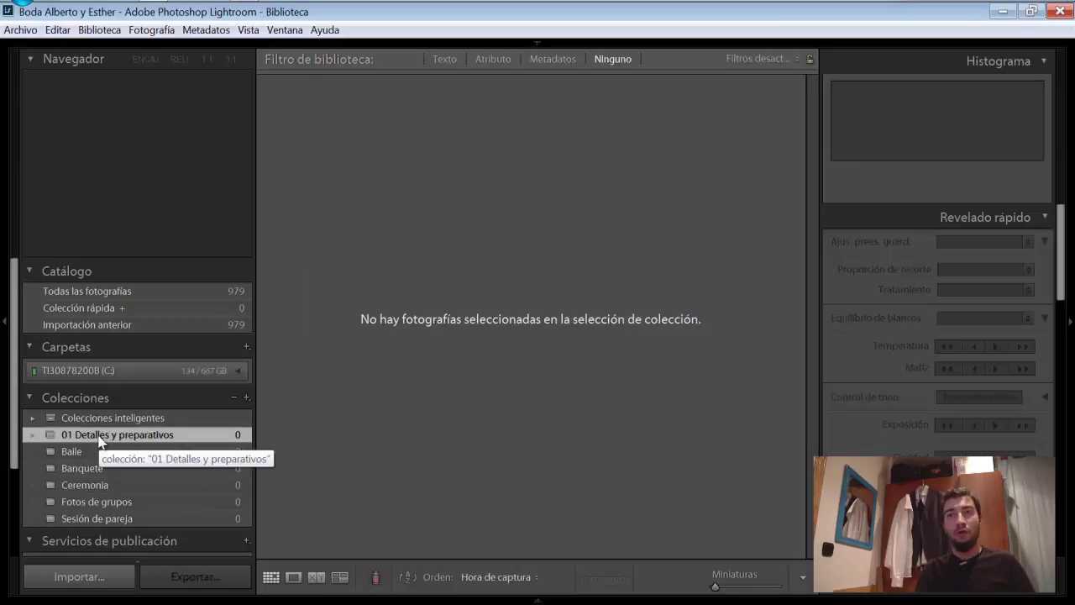
pyautogui.rightClick(128, 518)
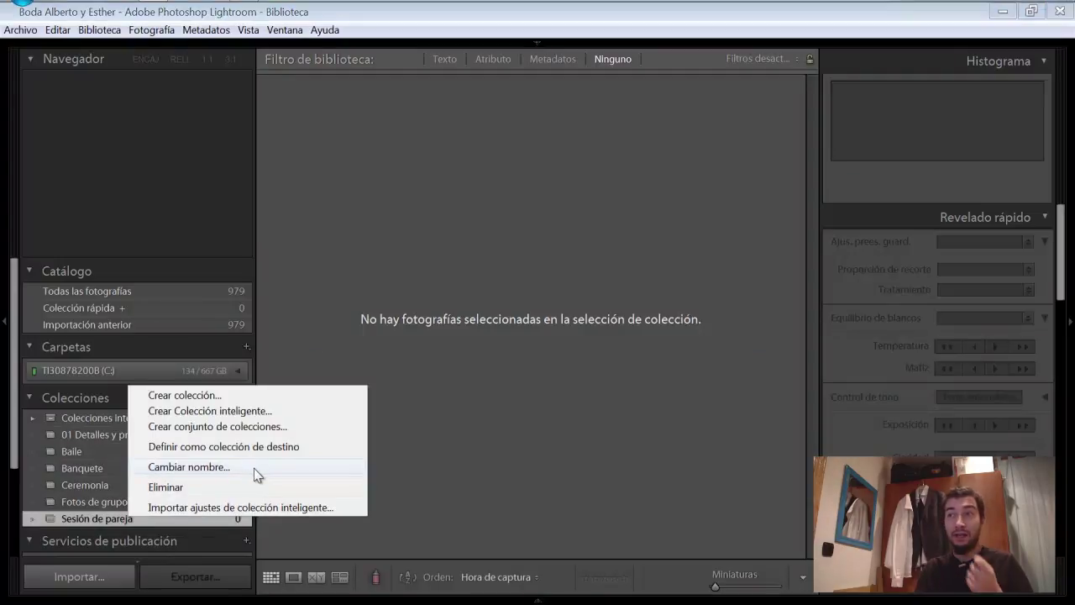
pyautogui.click(246, 469)
pyautogui.click(393, 286)
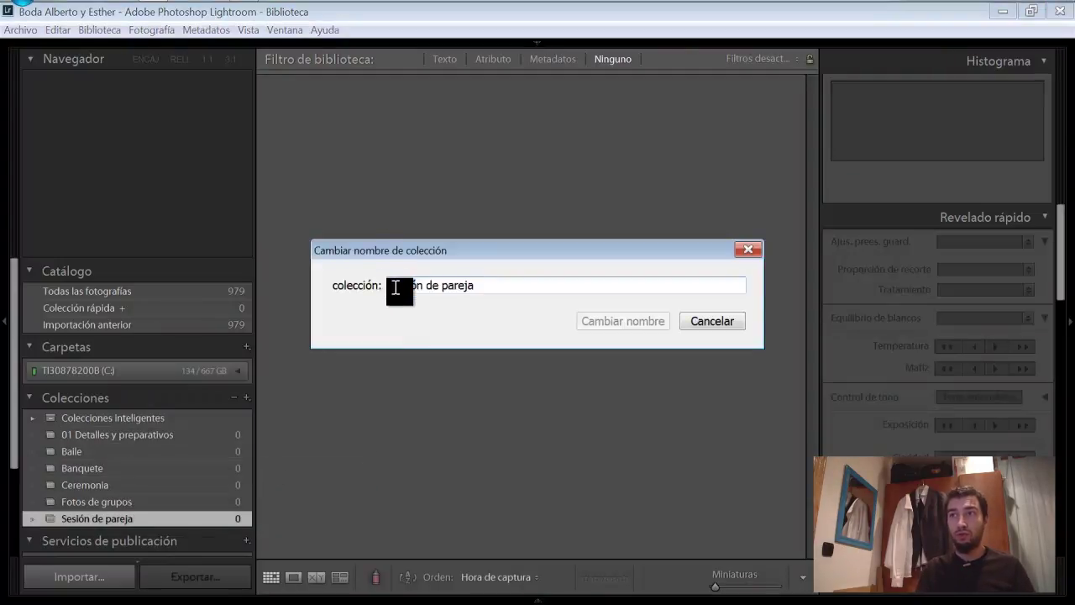
pyautogui.write('02')
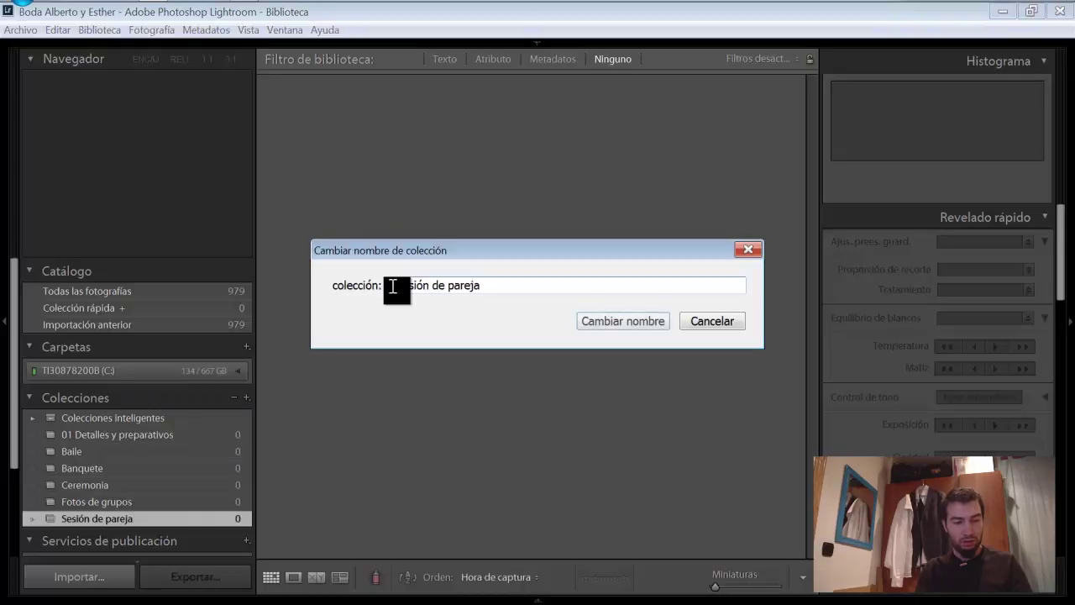
pyautogui.press('Return')
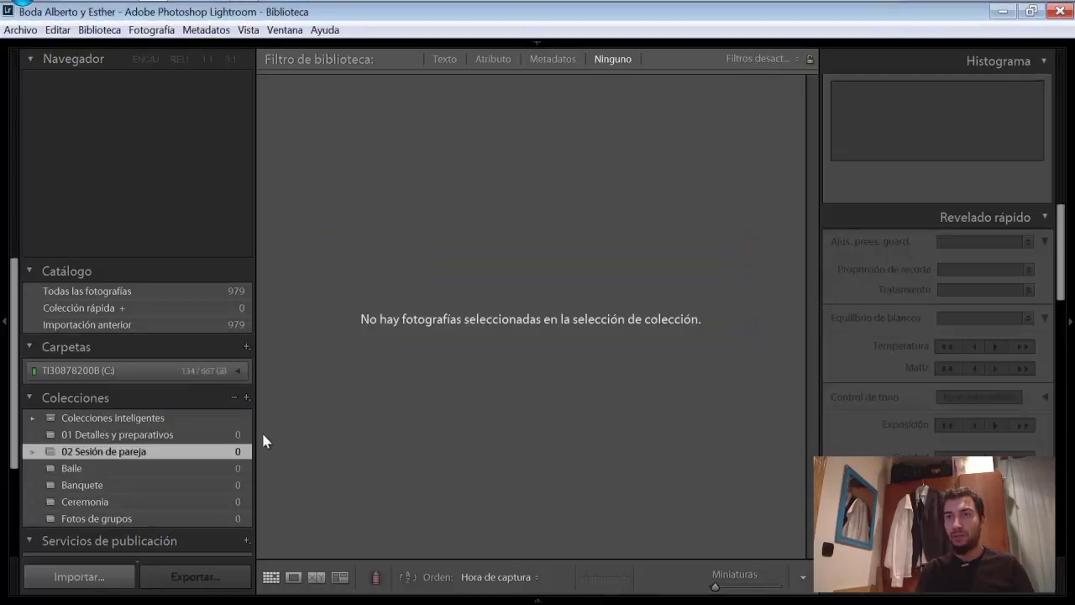
# Step: Rename Ceremonia and Fotos de grupos to '03 Ceremonia' and '04 Fotos de grupos'
pyautogui.click(138, 502)
pyautogui.rightClick(145, 502)
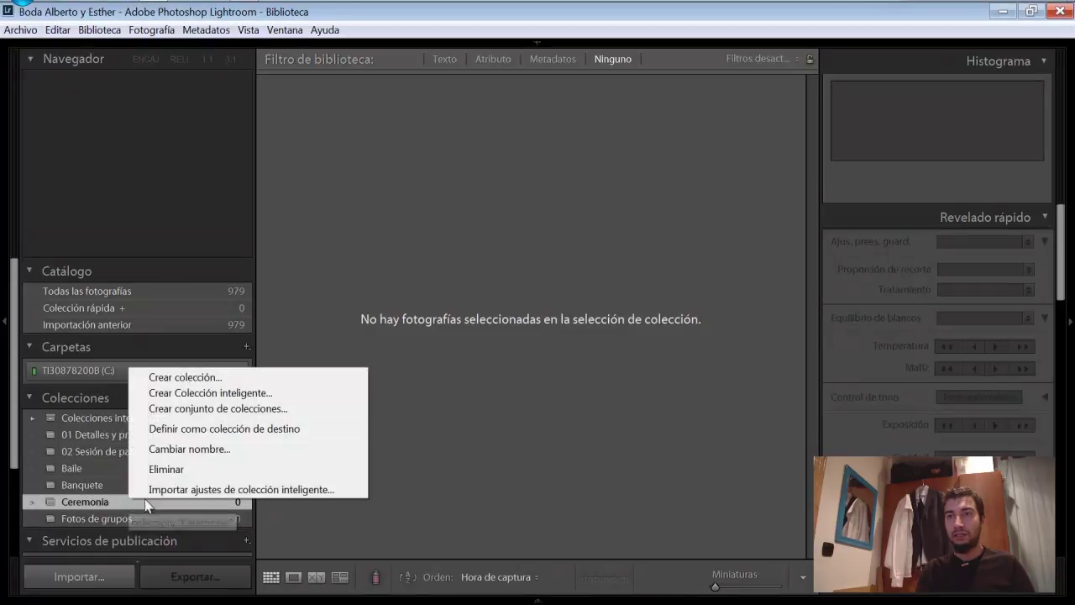
pyautogui.click(276, 446)
pyautogui.click(394, 288)
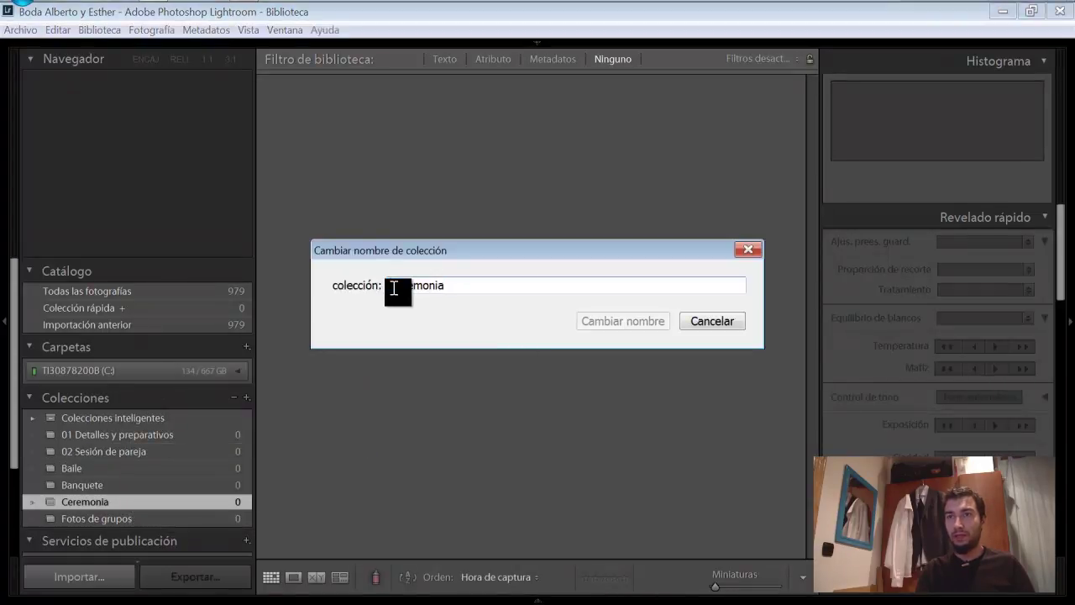
pyautogui.write('03')
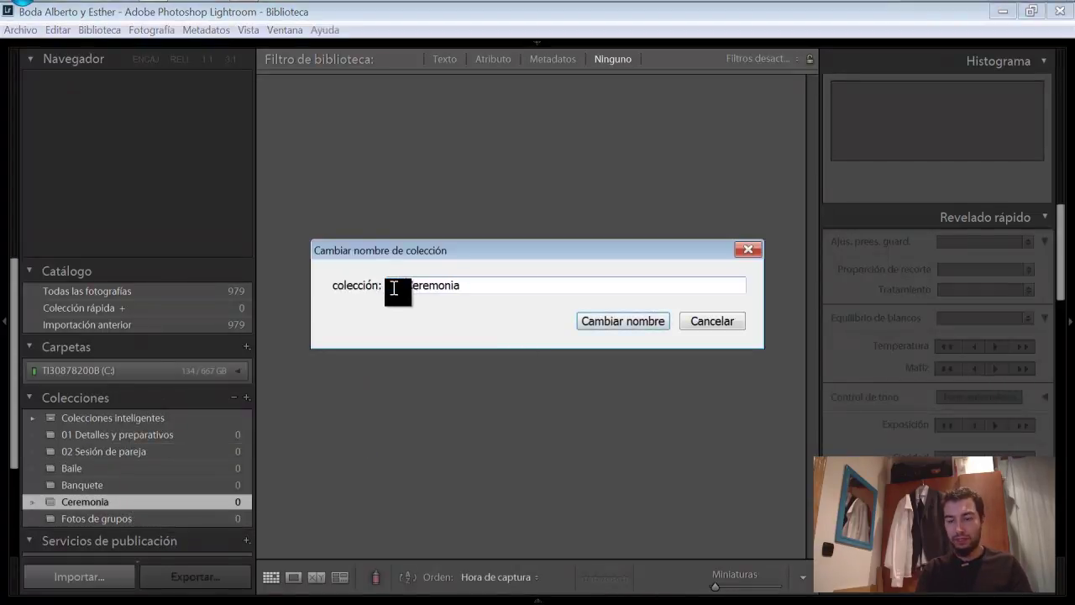
pyautogui.press('Return')
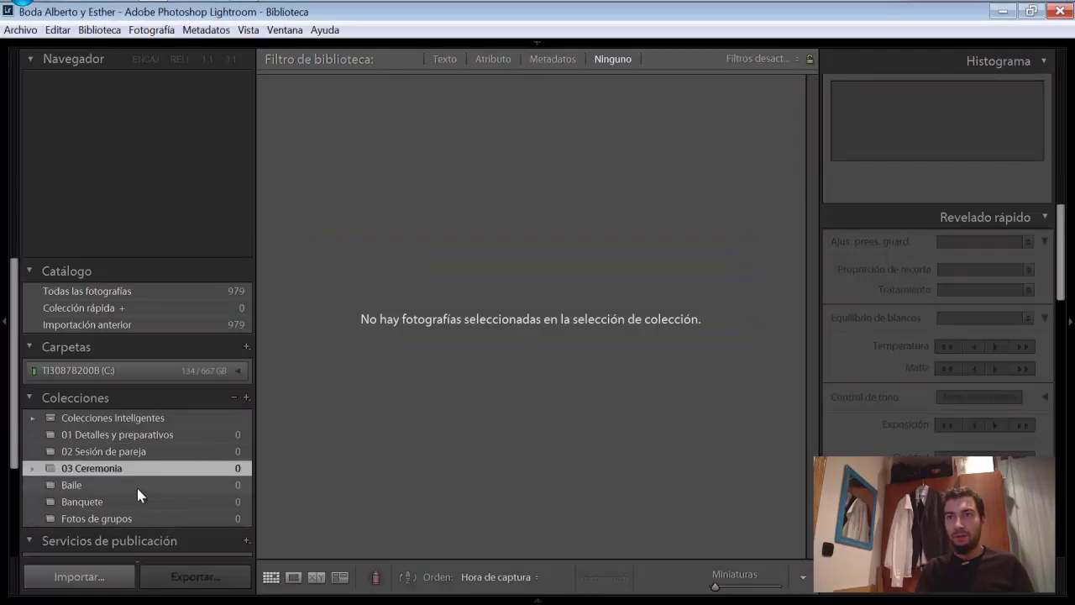
pyautogui.click(121, 517)
pyautogui.rightClick(121, 518)
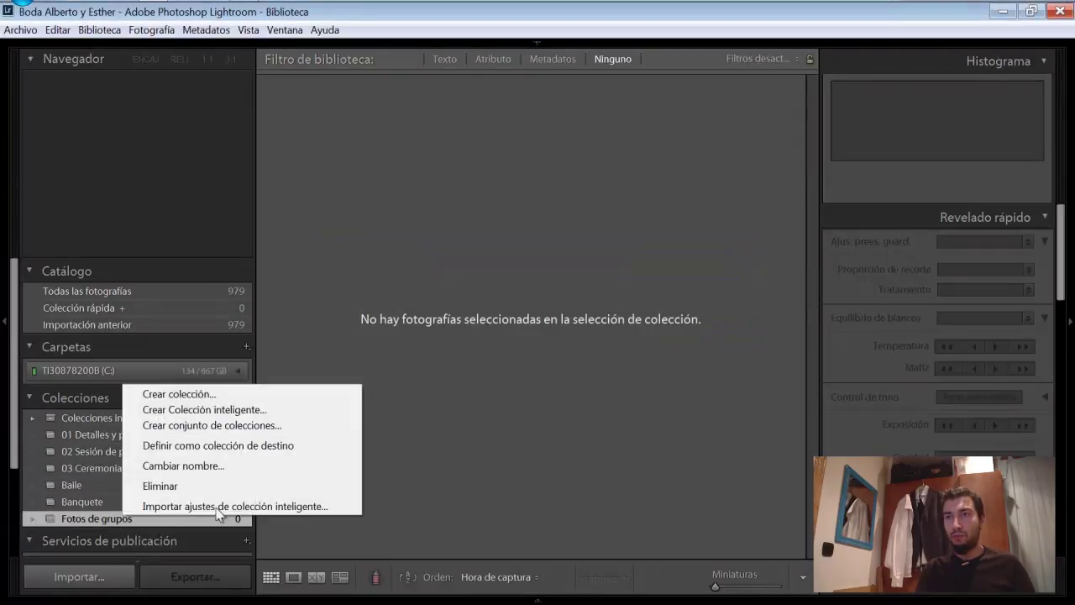
pyautogui.click(260, 463)
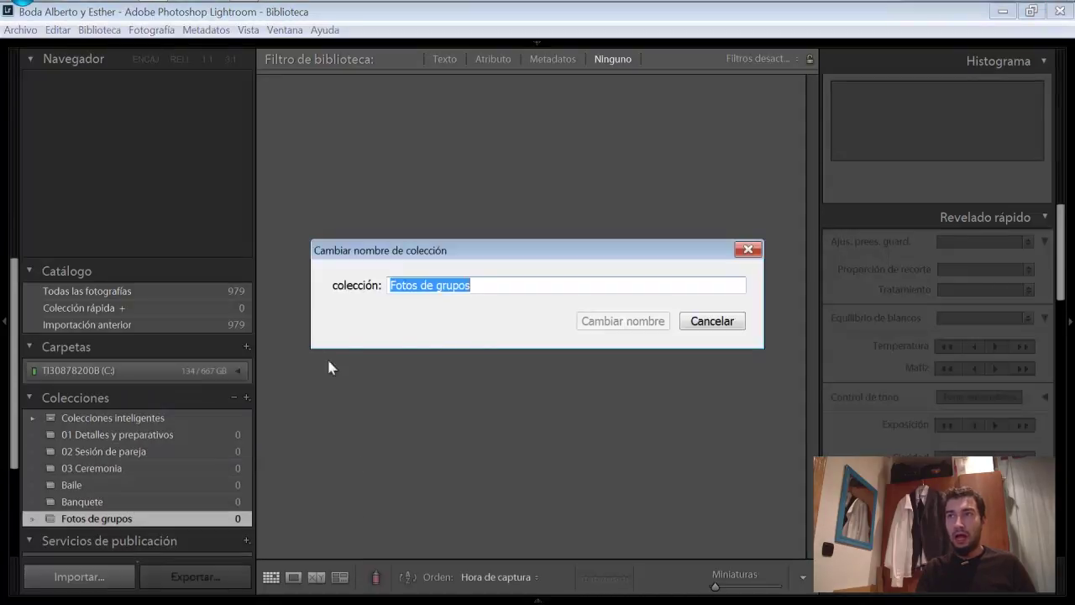
pyautogui.click(392, 288)
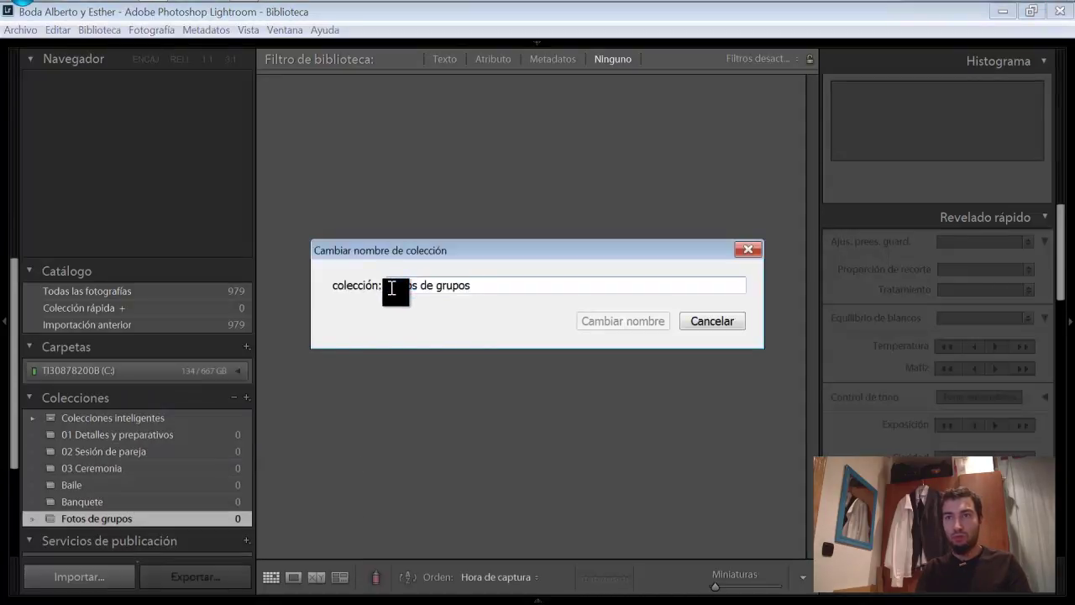
pyautogui.write('04')
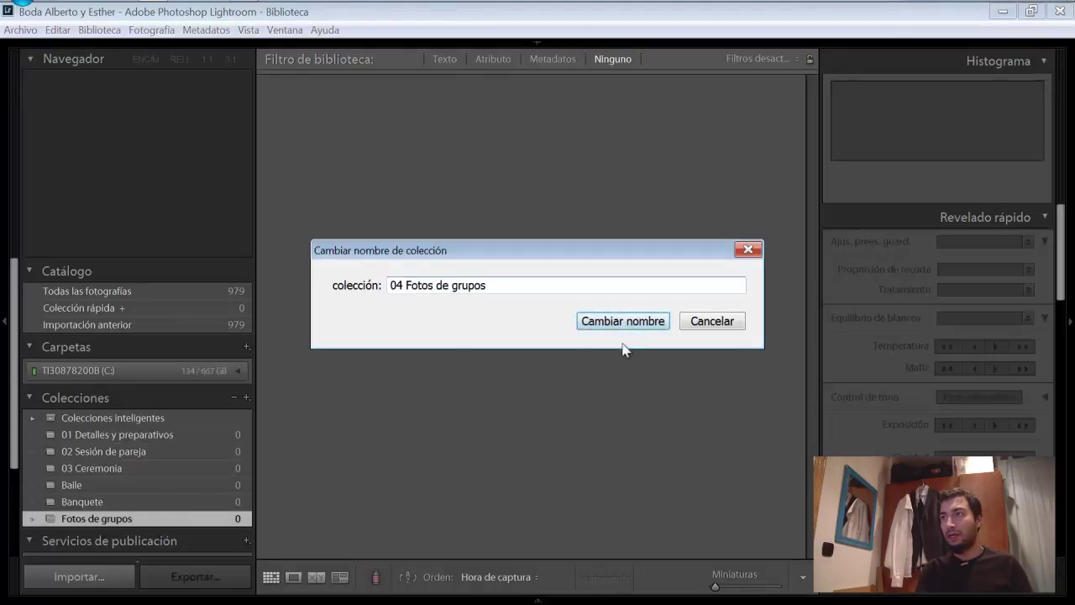
pyautogui.click(620, 321)
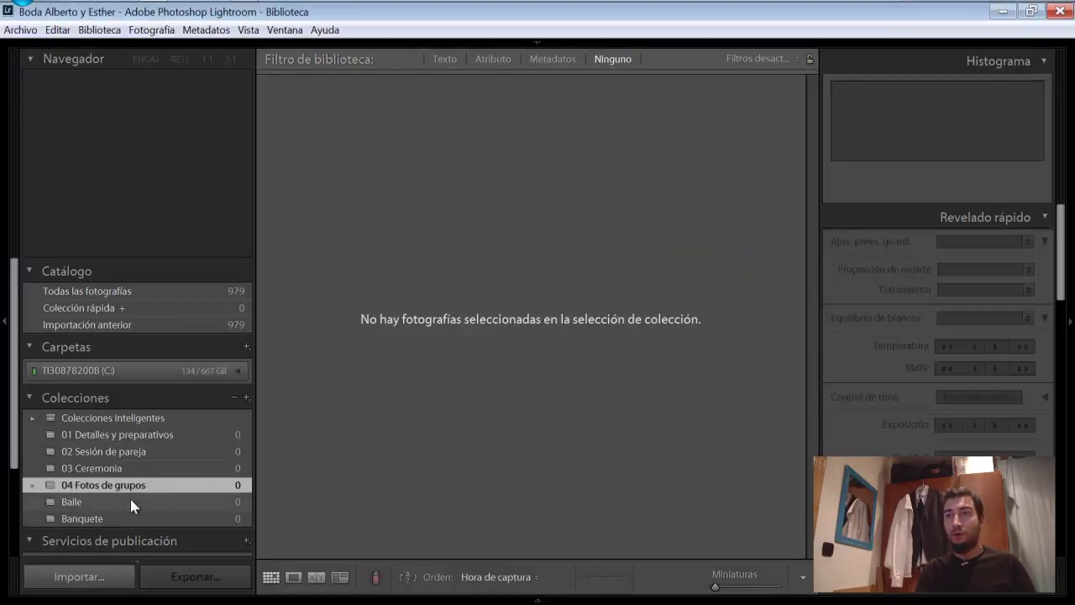
# Step: Rename the Baile collection to '05 Baile', fixing the missing space
pyautogui.click(131, 504)
pyautogui.rightClick(131, 508)
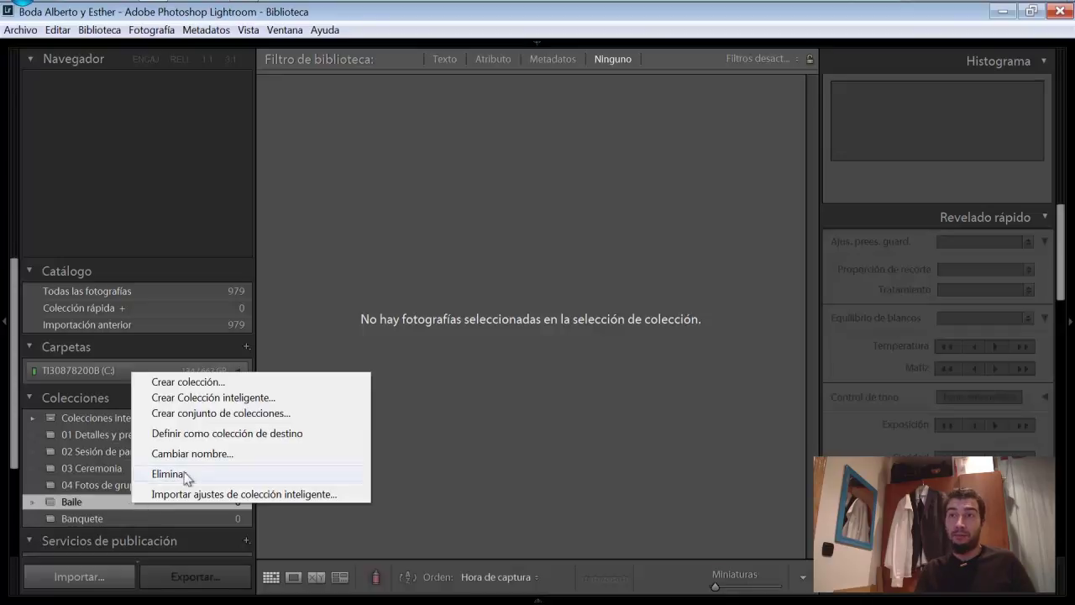
pyautogui.click(264, 460)
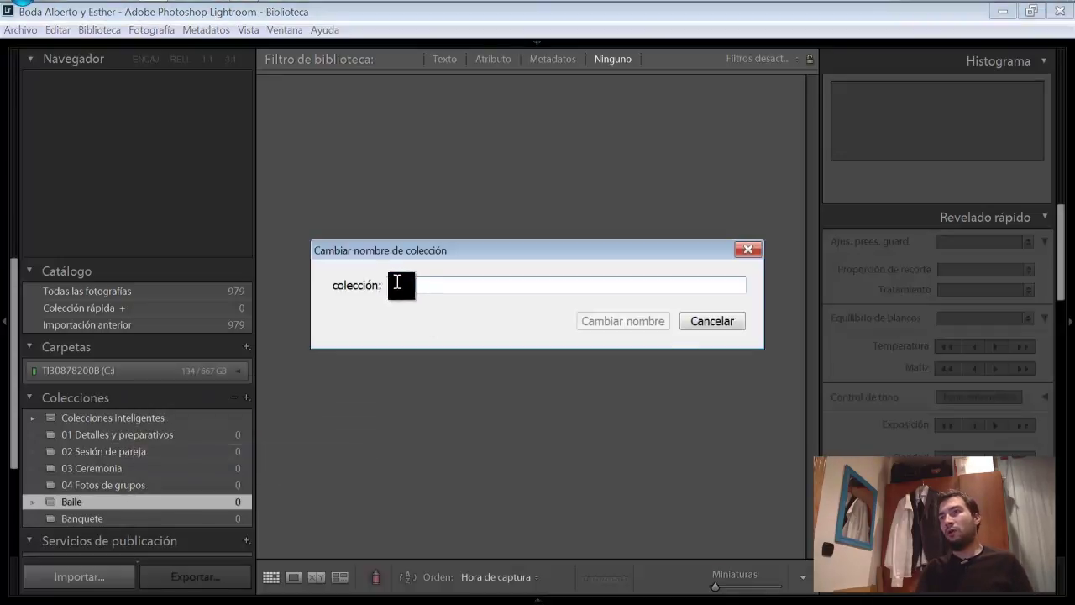
pyautogui.write('05')
pyautogui.press('Return')
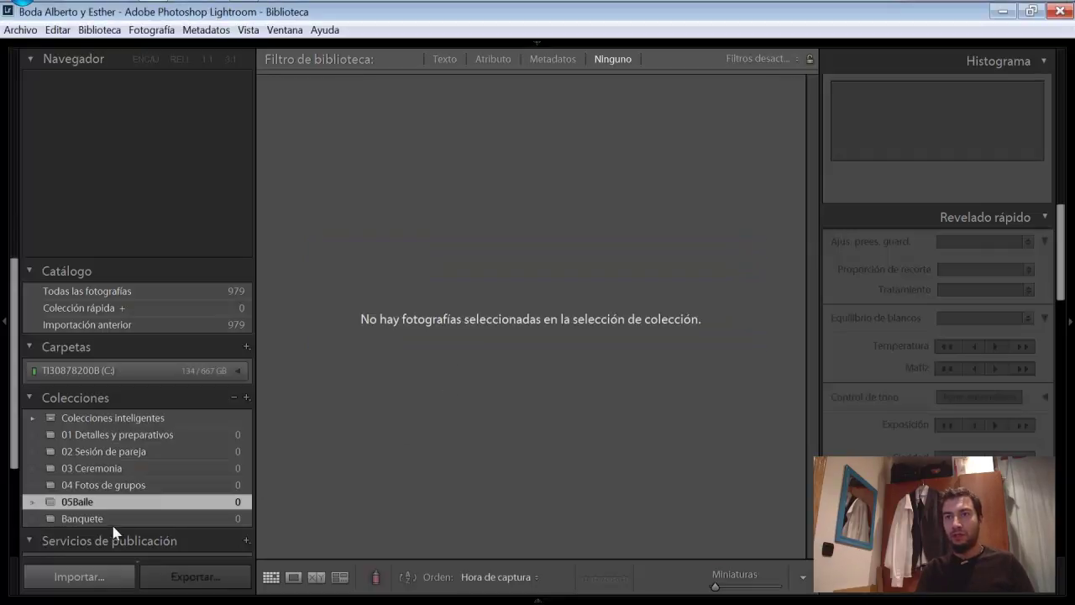
pyautogui.rightClick(97, 502)
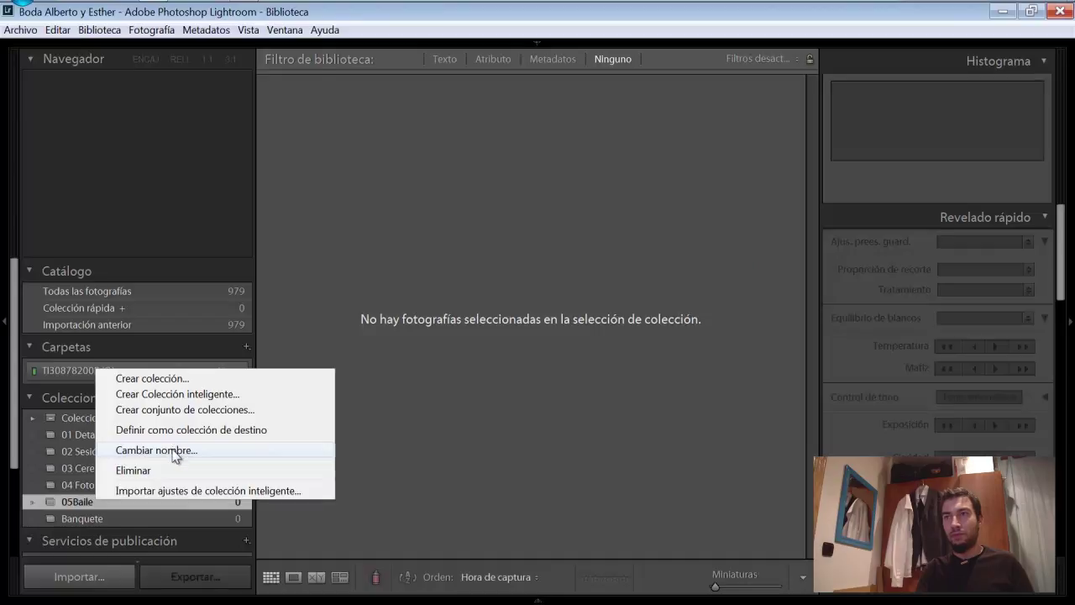
pyautogui.click(174, 450)
pyautogui.click(404, 286)
pyautogui.click(630, 324)
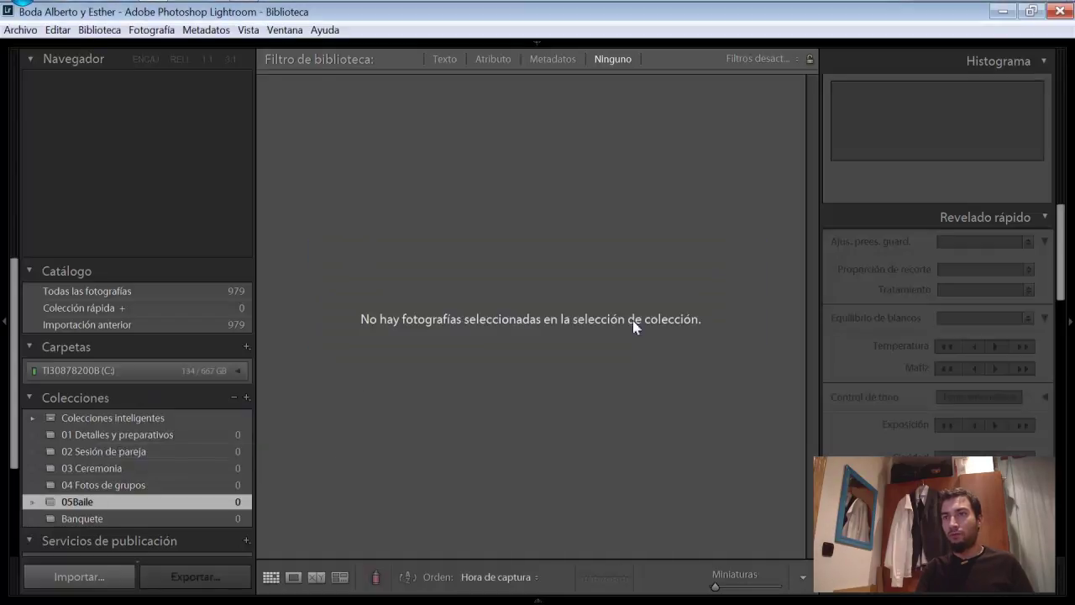
# Step: Rename the Banquete collection to '06 Banquete'
pyautogui.click(116, 515)
pyautogui.rightClick(115, 516)
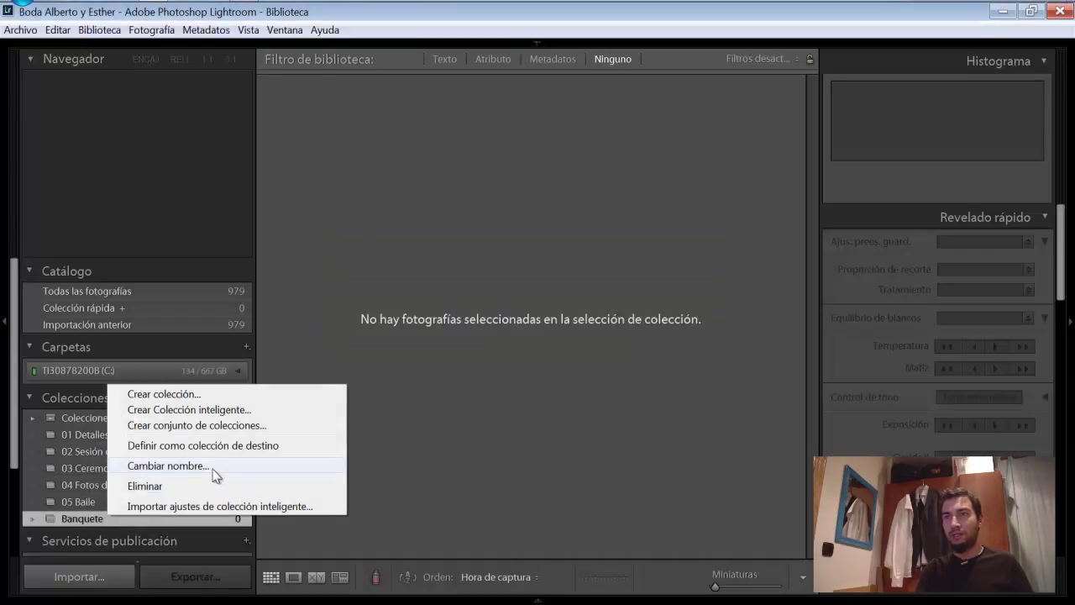
pyautogui.click(213, 470)
pyautogui.click(394, 285)
pyautogui.write('06 Banquete')
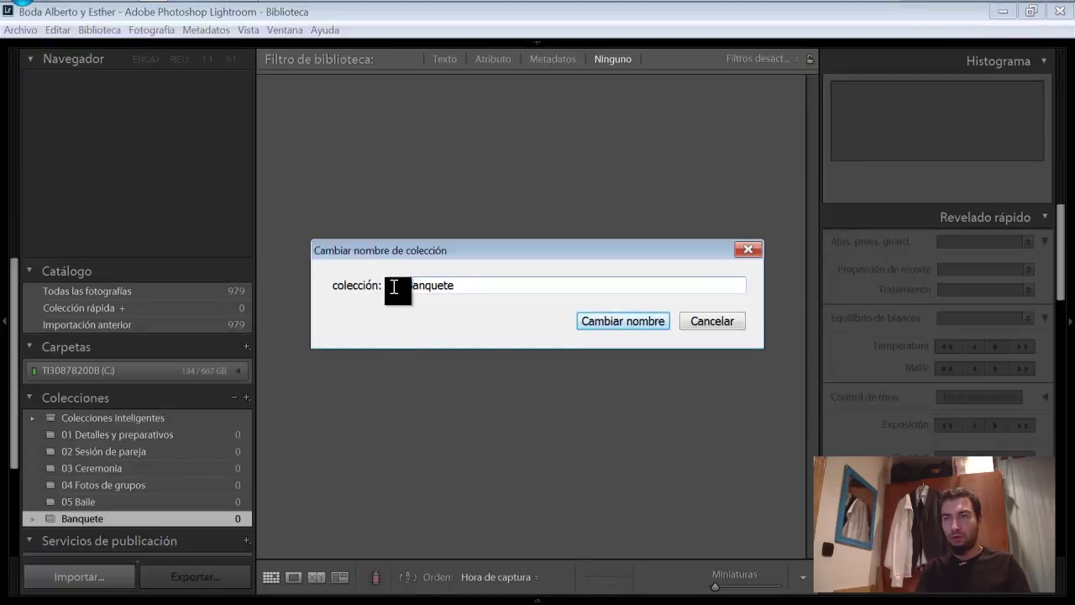
pyautogui.press('Return')
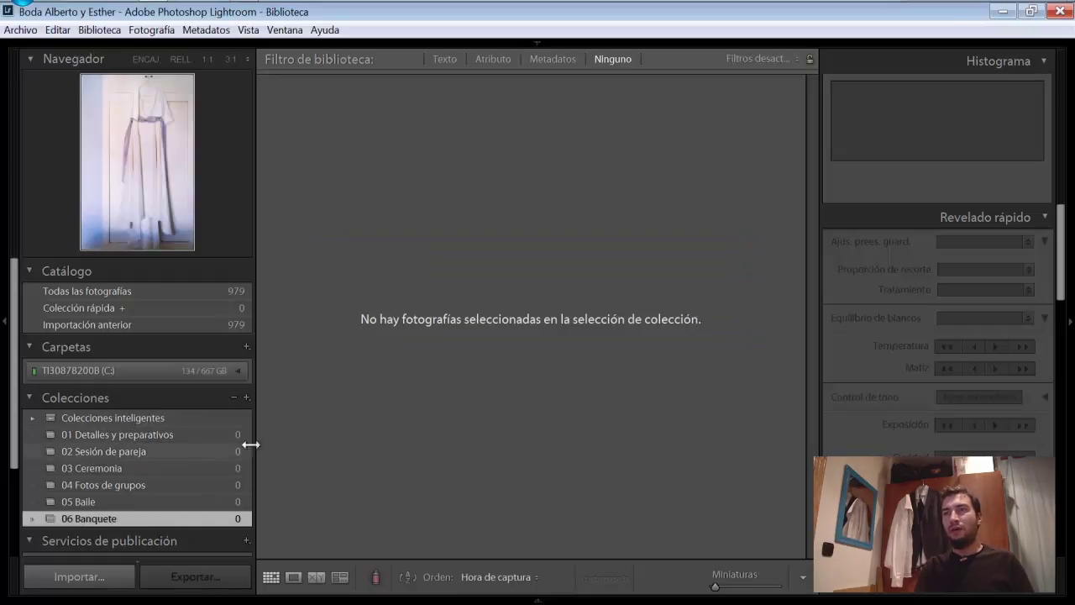
# Step: Show the whole wedding catalog in the grid and scroll through the thumbnails
pyautogui.click(75, 420)
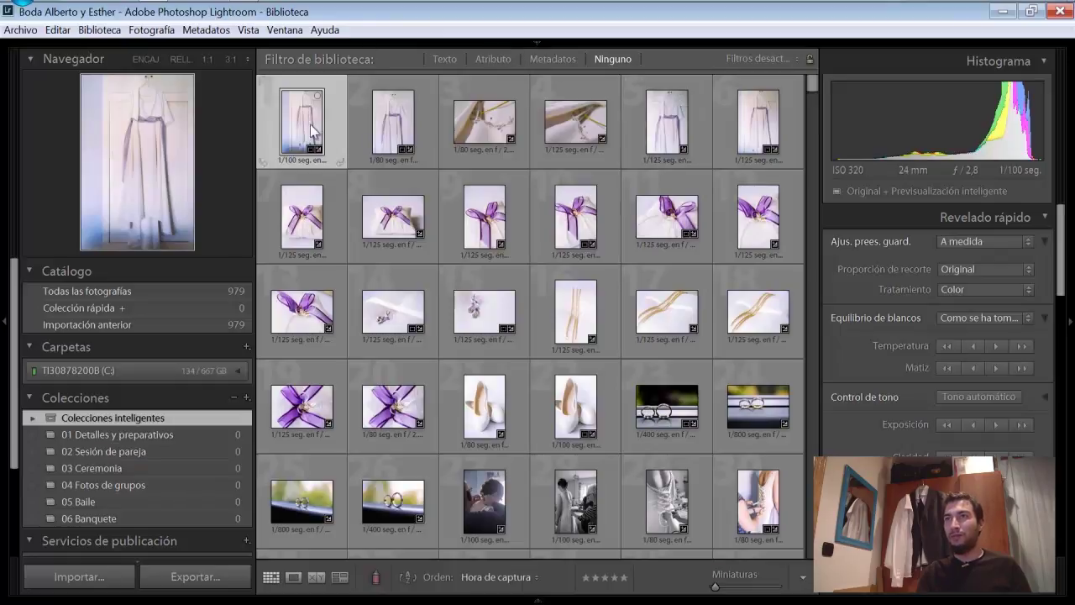
pyautogui.scroll(-2, 630, 197)
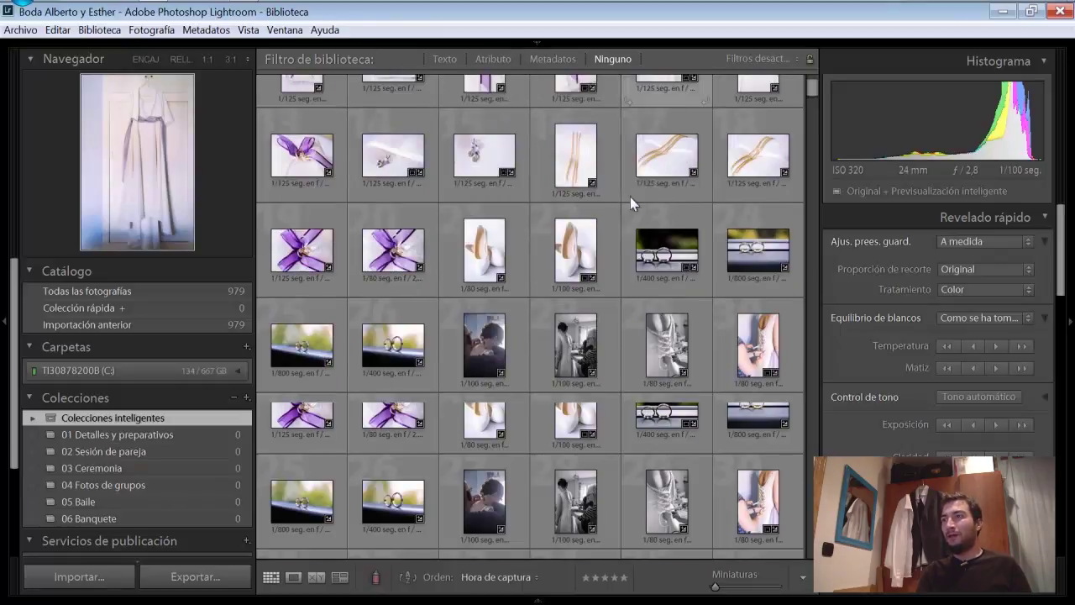
pyautogui.scroll(-2, 630, 196)
pyautogui.scroll(-2, 629, 198)
pyautogui.scroll(-2, 629, 200)
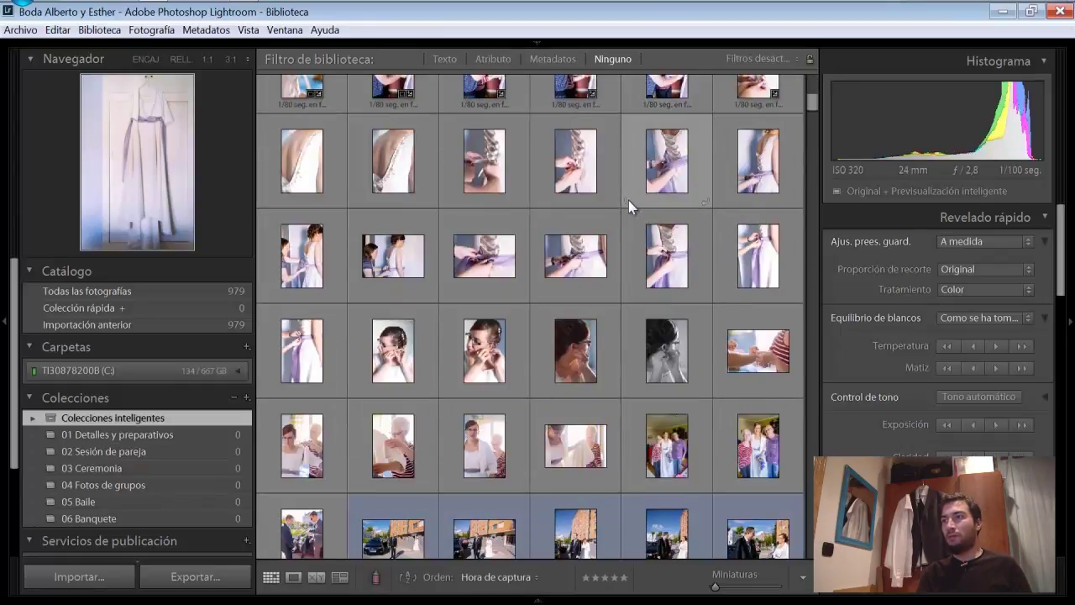
pyautogui.scroll(-2, 628, 200)
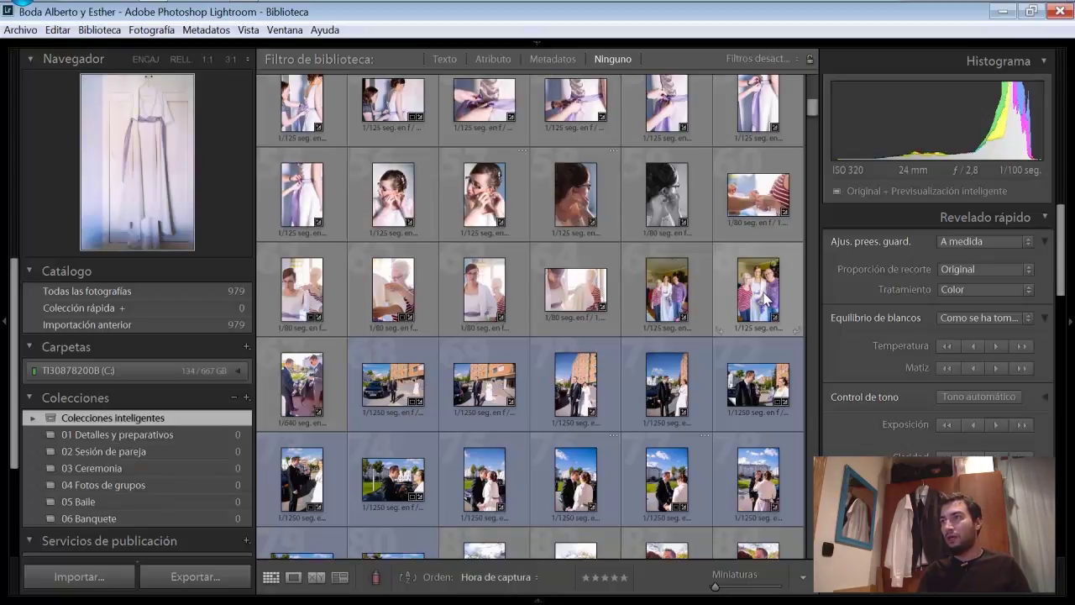
# Step: Add the detail photos to 01 Detalles y preparativos, bringing it to 67 photos
pyautogui.keyDown('shift'); pyautogui.click(766, 298); pyautogui.keyUp('shift')
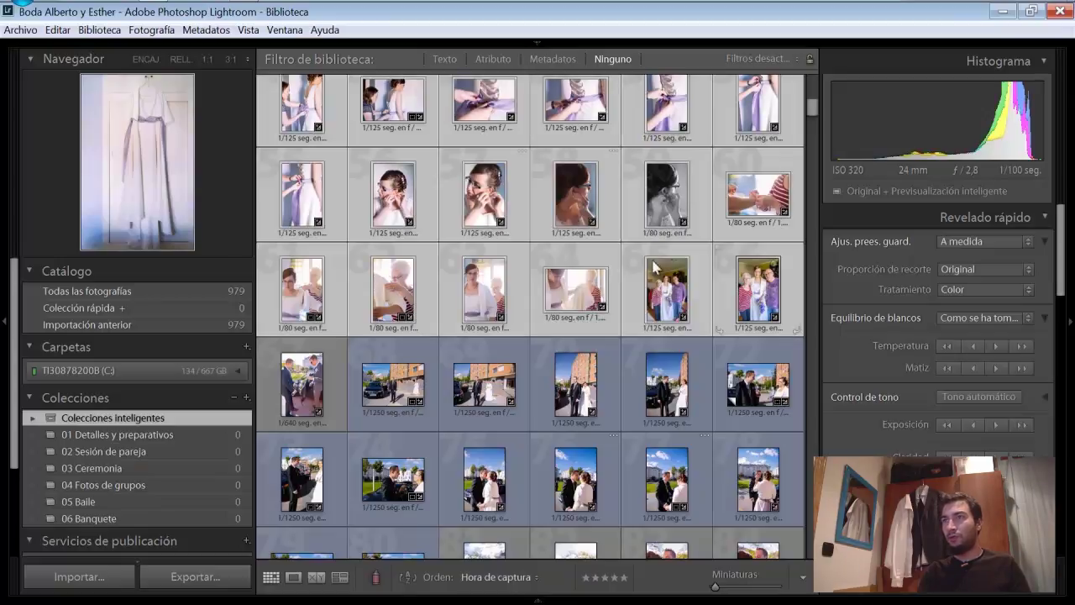
pyautogui.moveTo(389, 192)
pyautogui.mouseDown()
pyautogui.moveTo(114, 434)
pyautogui.moveTo(78, 437)
pyautogui.mouseUp()
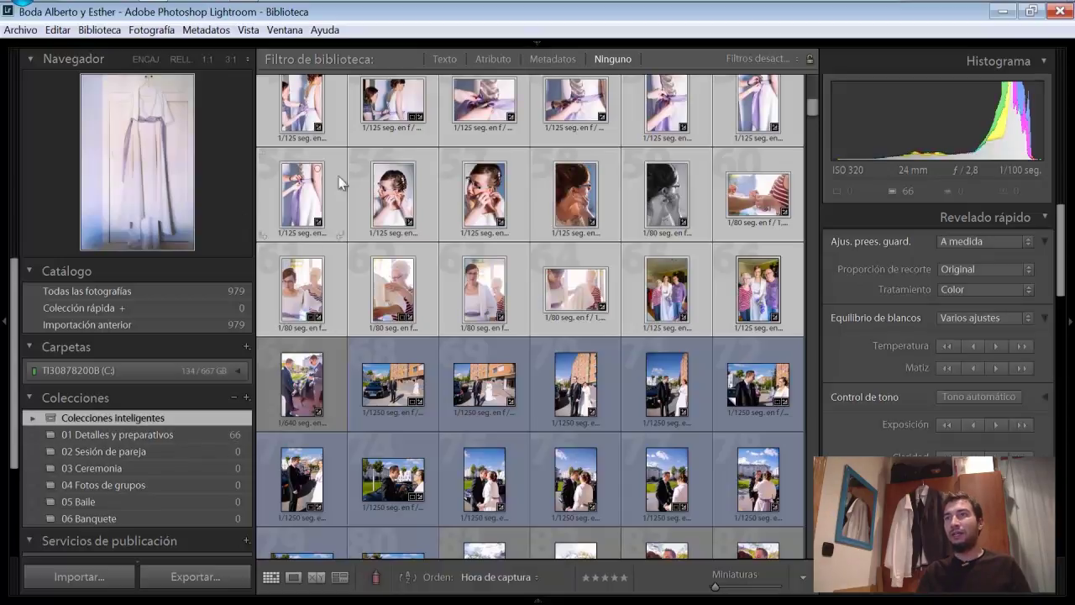
pyautogui.click(301, 385)
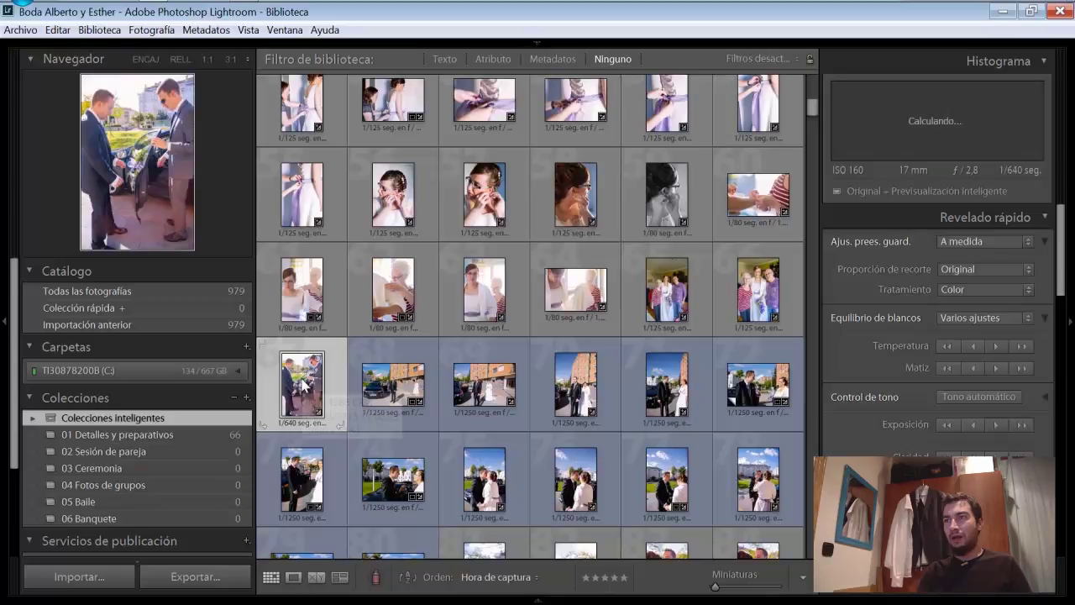
pyautogui.moveTo(300, 385)
pyautogui.mouseDown()
pyautogui.moveTo(225, 430)
pyautogui.moveTo(171, 435)
pyautogui.mouseUp()
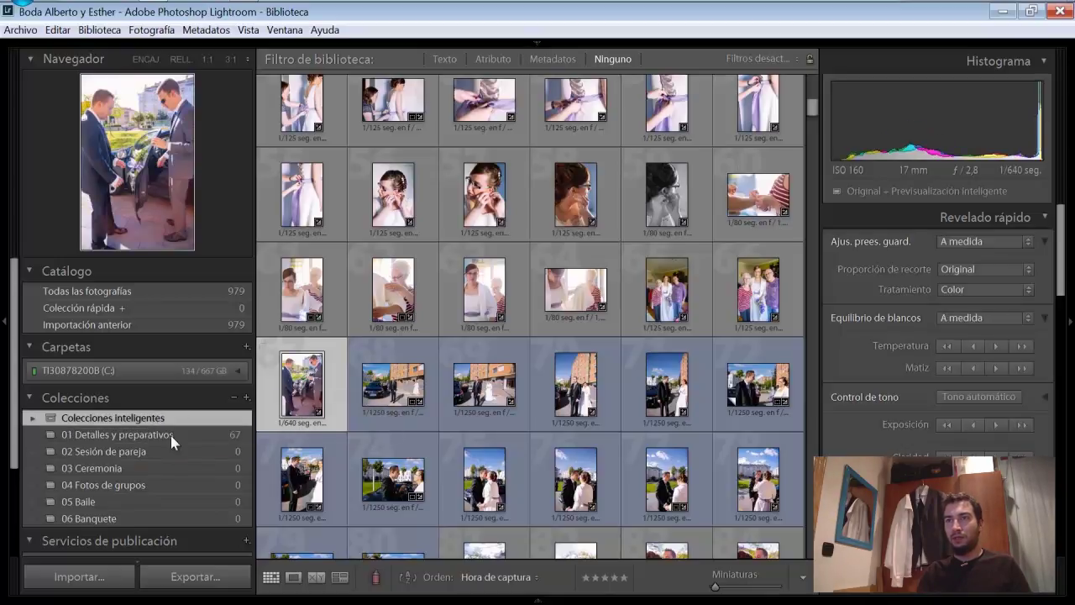
# Step: Select the couple-session photos through the groom portraits and add them to 02 Sesión de pareja
pyautogui.click(394, 390)
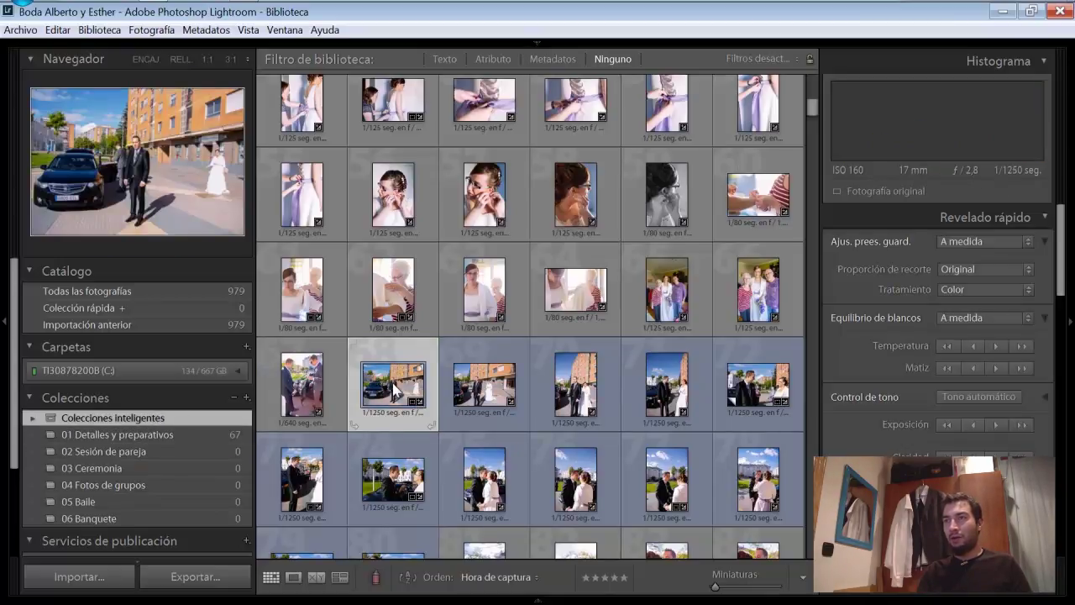
pyautogui.scroll(-5, 692, 390)
pyautogui.scroll(-5, 692, 390)
pyautogui.scroll(-3, 692, 391)
pyautogui.scroll(-3, 692, 391)
pyautogui.scroll(-3, 693, 391)
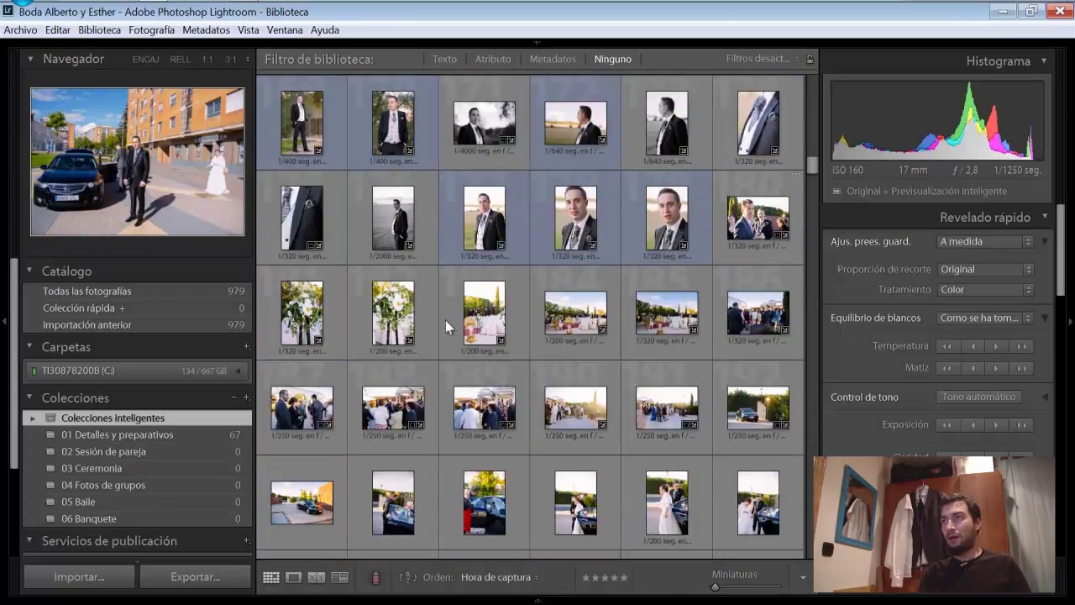
pyautogui.keyDown('shift'); pyautogui.click(662, 205); pyautogui.keyUp('shift')
pyautogui.moveTo(318, 239); pyautogui.dragTo(192, 458)
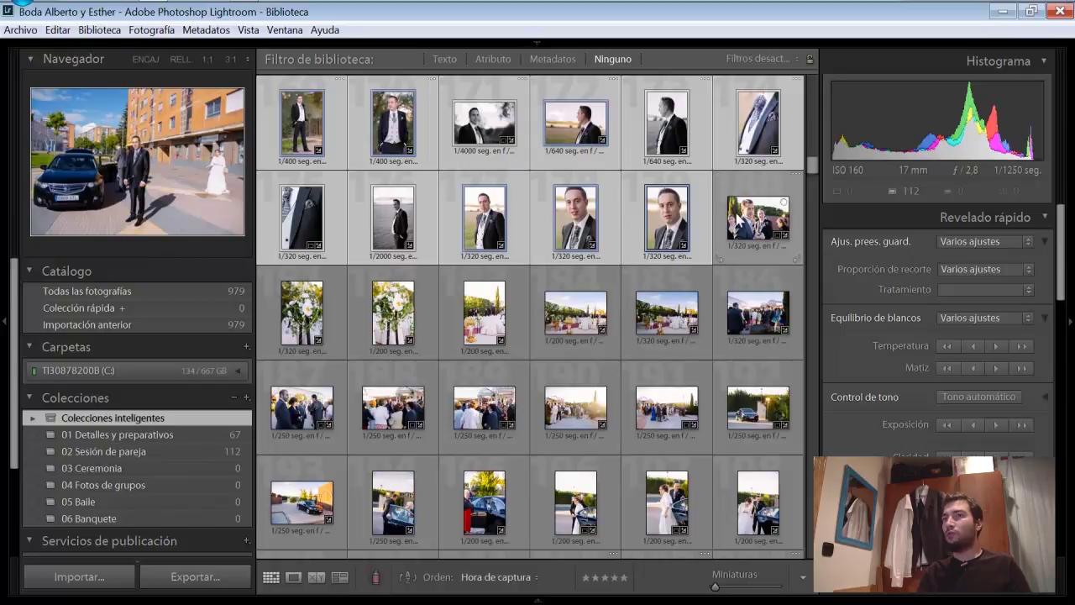
# Step: Select the 230 ceremony photos and add them to 03 Ceremonia
pyautogui.click(743, 221)
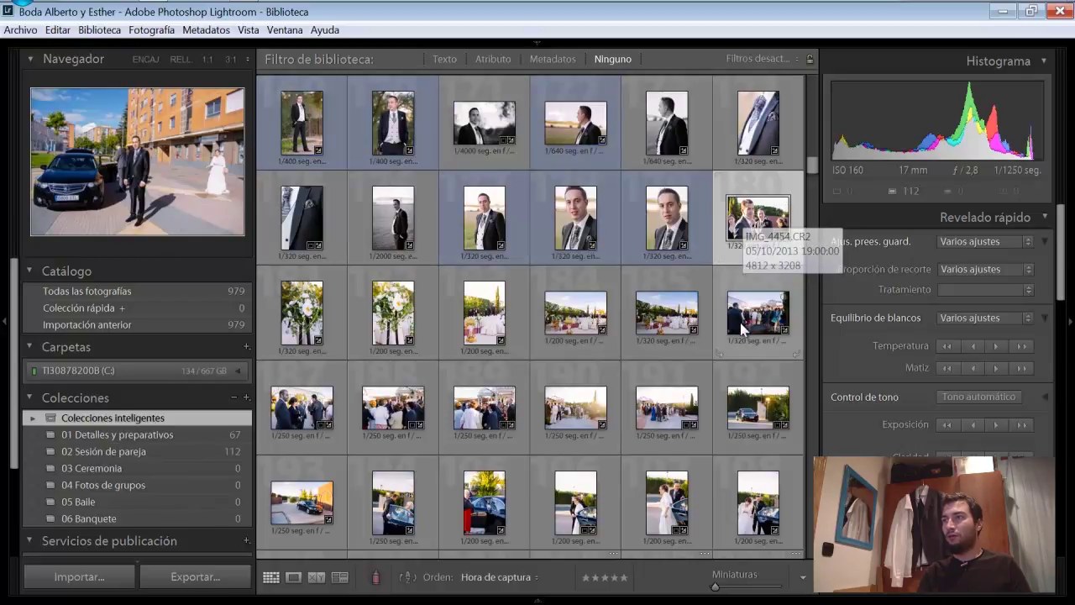
pyautogui.scroll(-5, 662, 344)
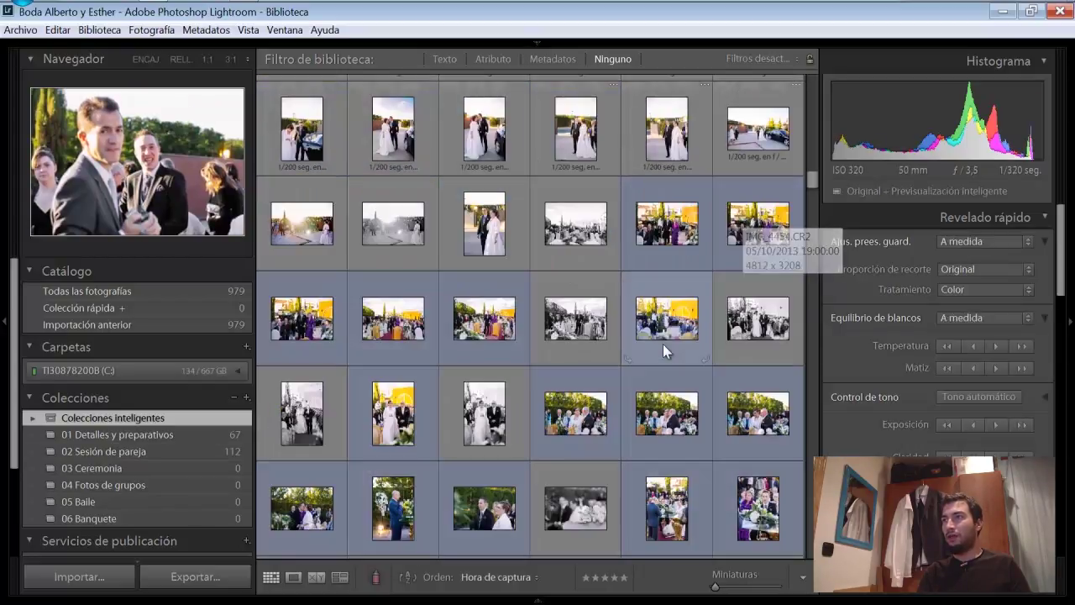
pyautogui.scroll(-2, 663, 343)
pyautogui.scroll(-2, 663, 343)
pyautogui.scroll(-2, 663, 344)
pyautogui.scroll(-2, 662, 344)
pyautogui.scroll(-2, 663, 344)
pyautogui.scroll(-2, 663, 343)
pyautogui.scroll(-2, 662, 344)
pyautogui.scroll(-2, 663, 344)
pyautogui.scroll(-2, 662, 344)
pyautogui.scroll(-2, 664, 346)
pyautogui.scroll(-2, 664, 346)
pyautogui.scroll(-2, 664, 346)
pyautogui.scroll(-2, 664, 347)
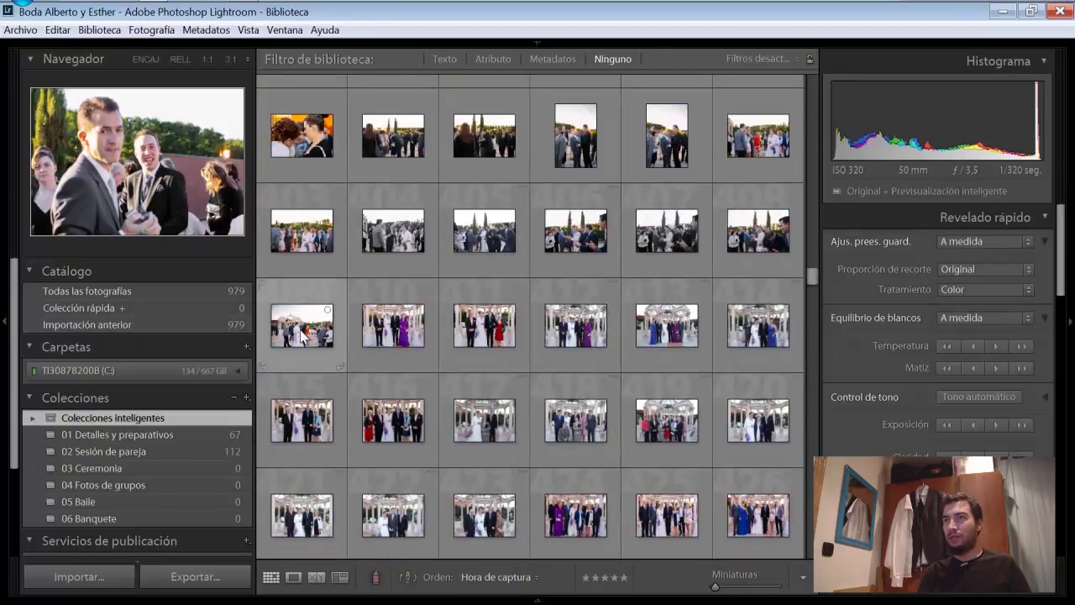
pyautogui.keyDown('shift'); pyautogui.click(302, 332); pyautogui.keyUp('shift')
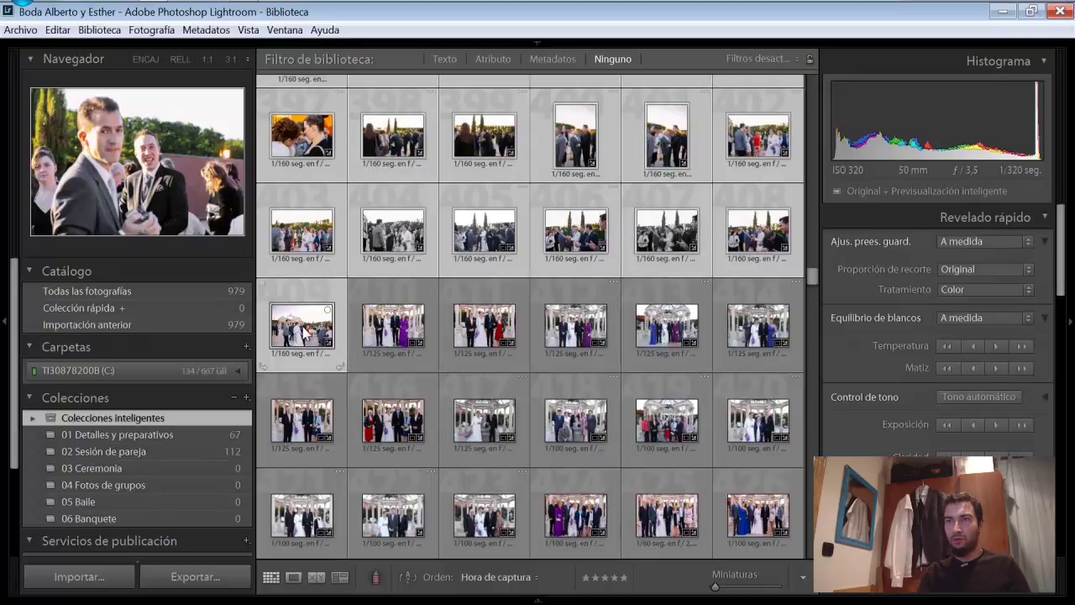
pyautogui.moveTo(284, 362)
pyautogui.mouseDown()
pyautogui.moveTo(165, 475)
pyautogui.moveTo(162, 466)
pyautogui.mouseUp()
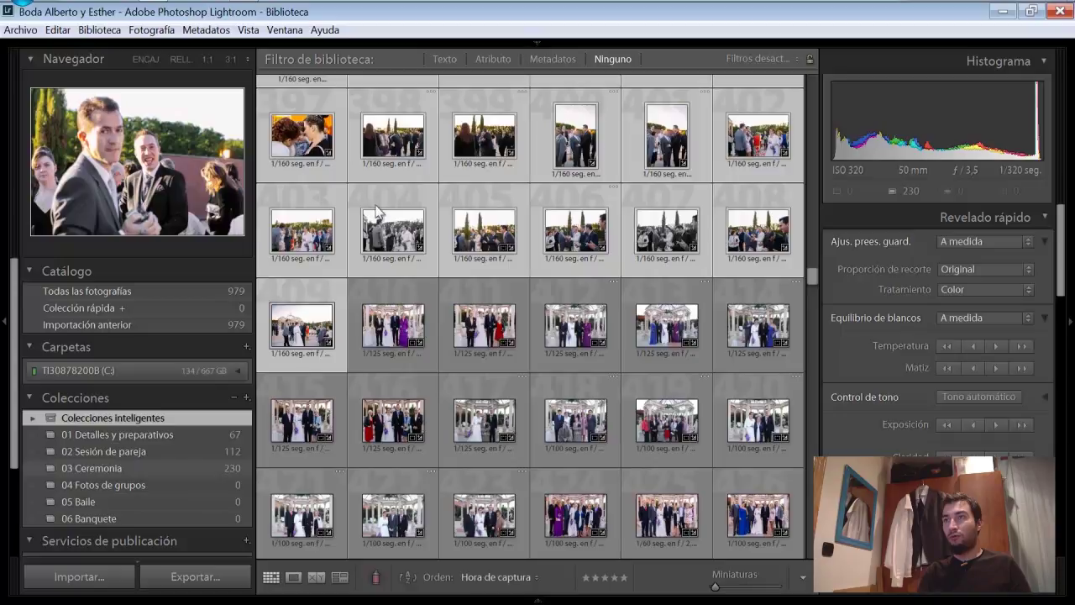
pyautogui.click(382, 328)
# Step: Select the 41 group photos and add them to 04 Fotos de grupos
pyautogui.scroll(-5, 622, 327)
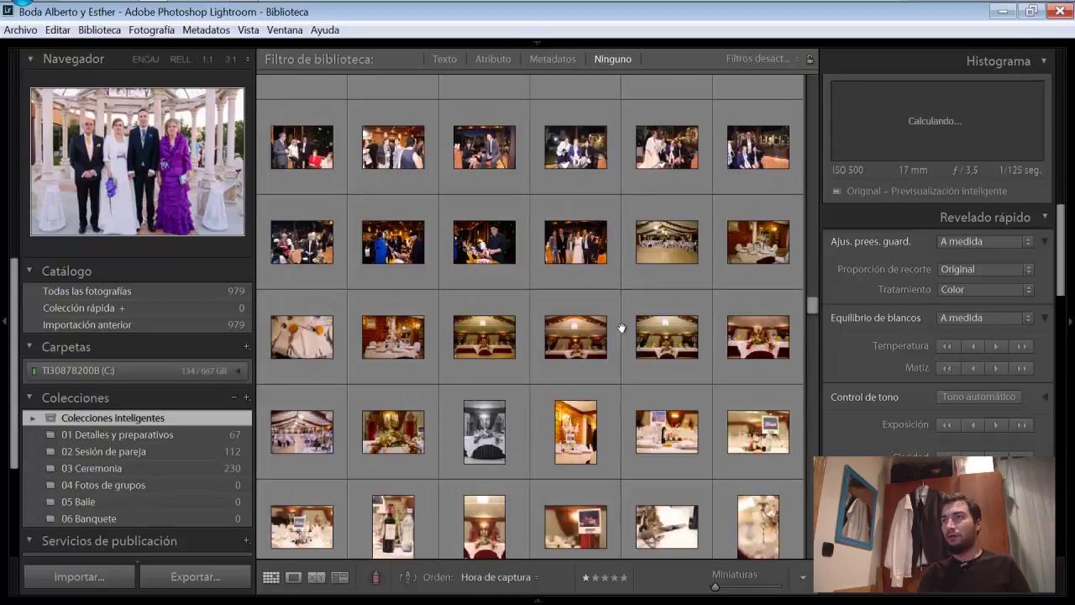
pyautogui.scroll(3, 622, 328)
pyautogui.press('j')
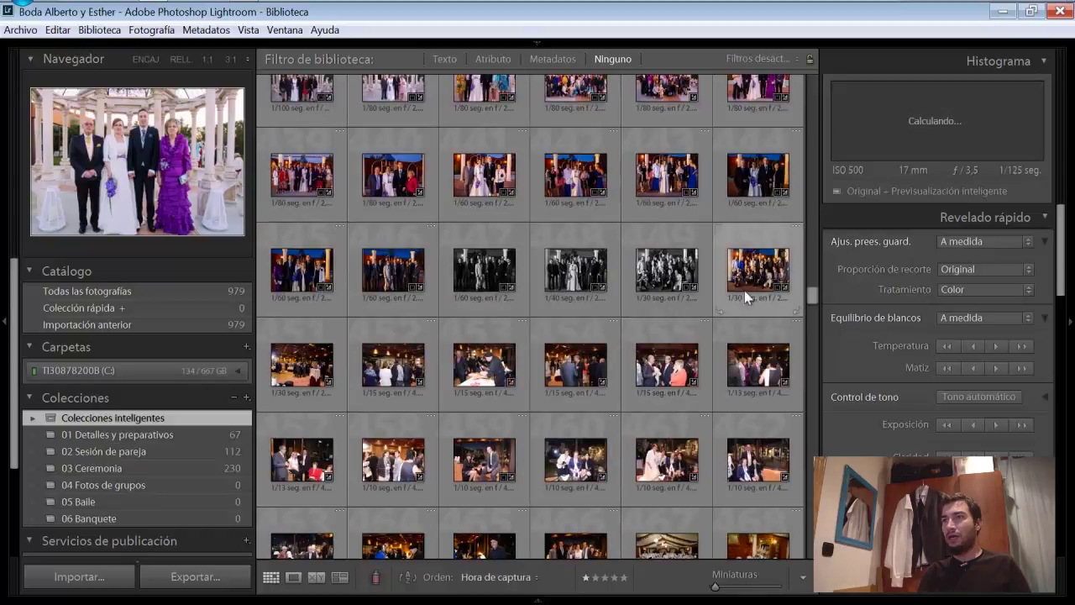
pyautogui.keyDown('shift'); pyautogui.click(748, 284); pyautogui.keyUp('shift')
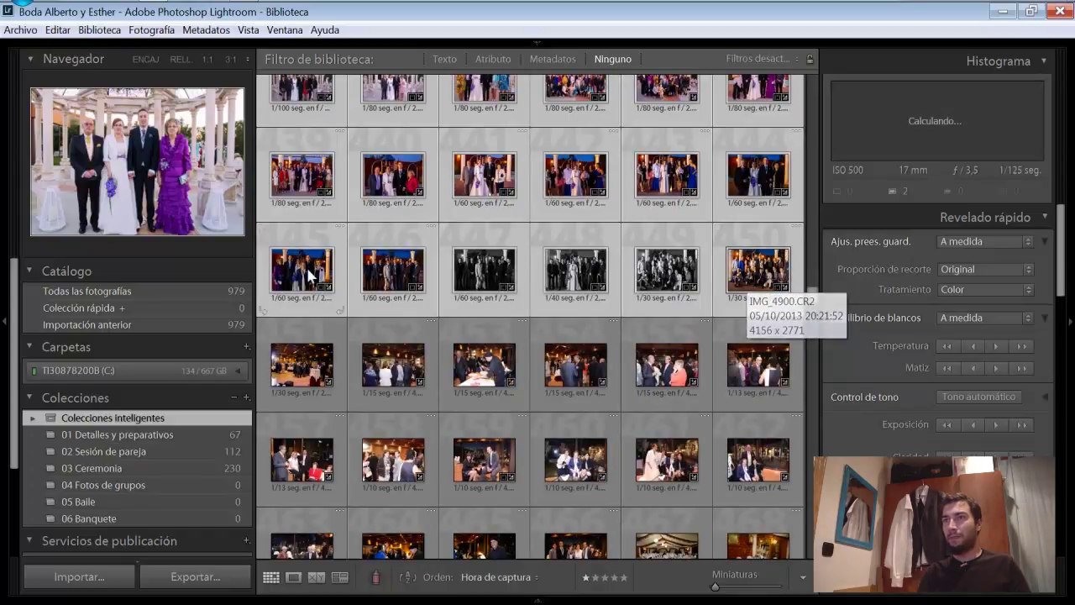
pyautogui.moveTo(294, 273); pyautogui.dragTo(173, 485)
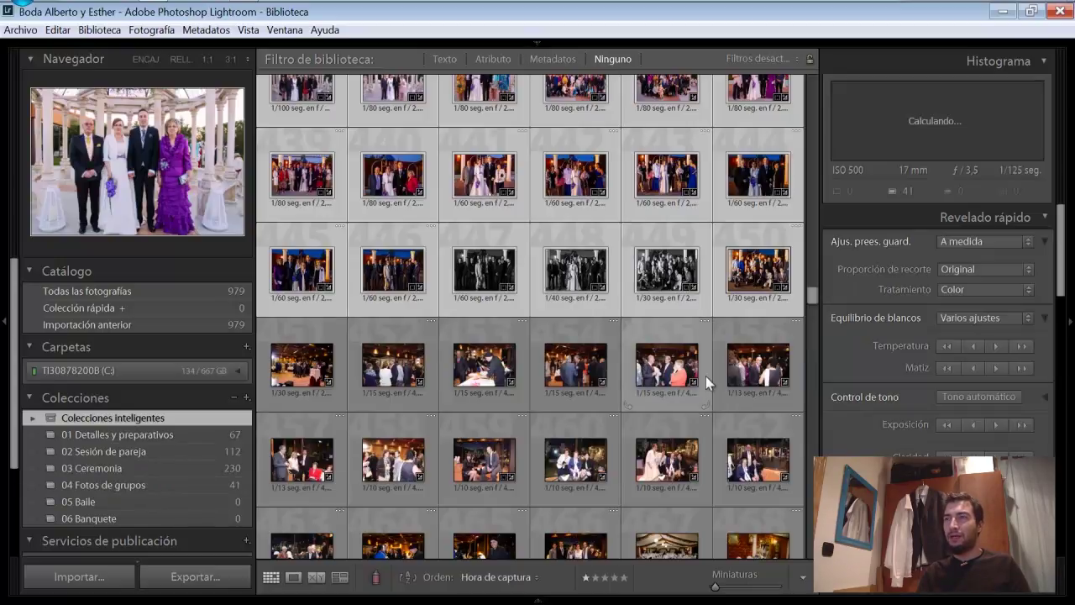
pyautogui.scroll(-3, 705, 375)
pyautogui.scroll(-2, 706, 376)
pyautogui.scroll(-2, 705, 376)
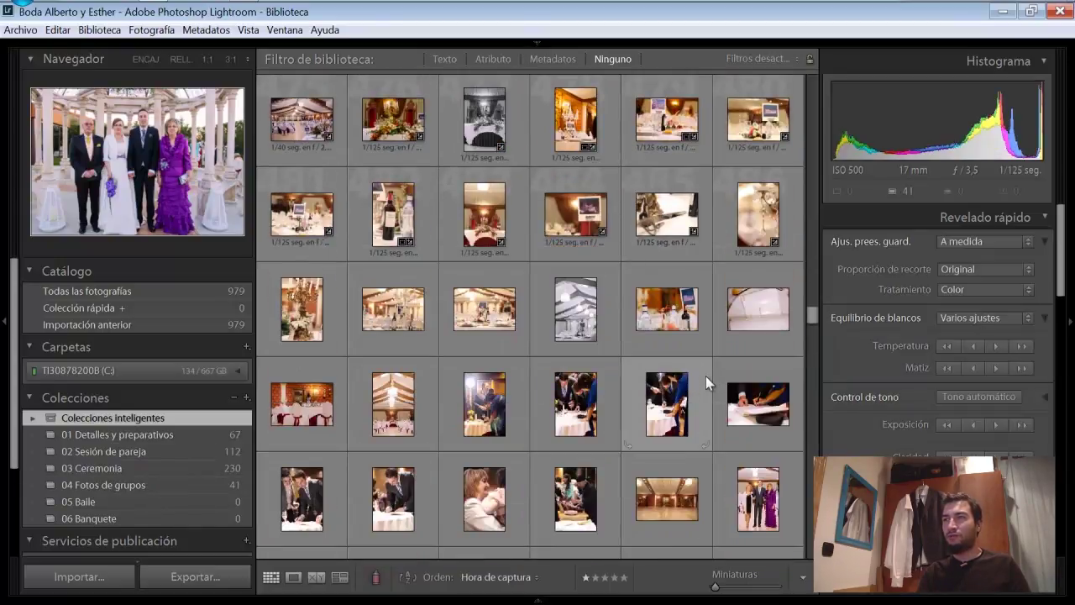
pyautogui.scroll(-2, 706, 375)
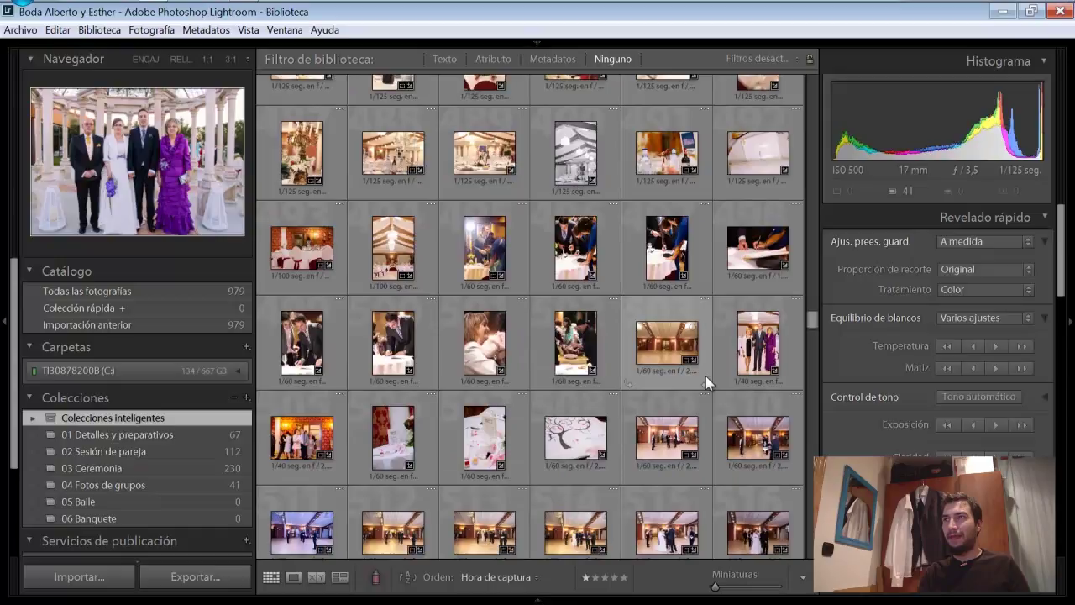
pyautogui.scroll(-5, 705, 376)
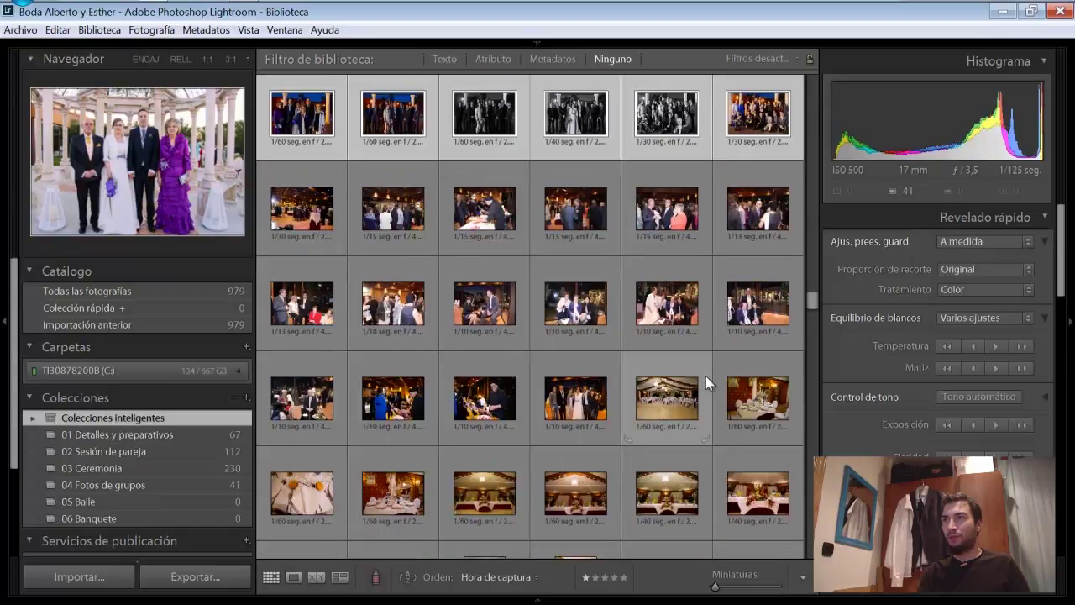
pyautogui.scroll(-1, 705, 375)
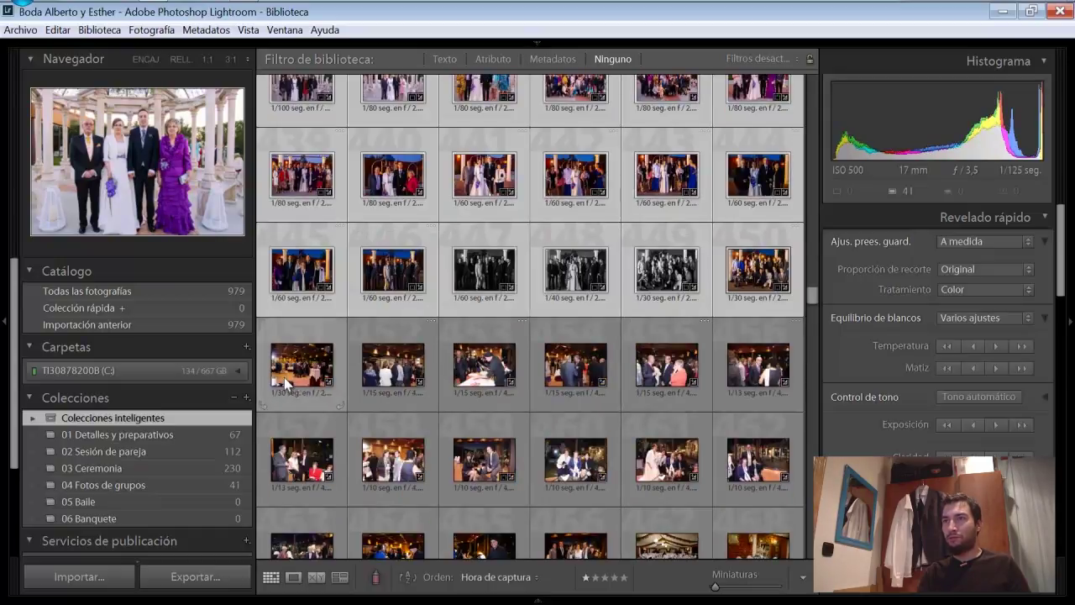
# Step: Select the 420 photos from the party row through the black-and-white table shot
pyautogui.click(289, 384)
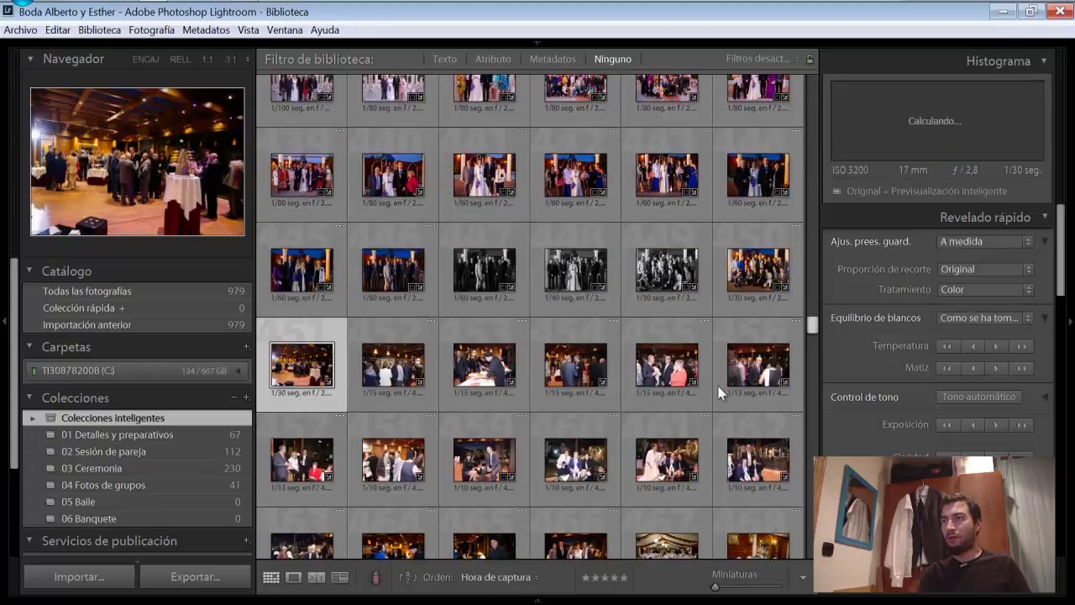
pyautogui.scroll(-3, 717, 391)
pyautogui.scroll(-2, 719, 391)
pyautogui.scroll(-2, 718, 391)
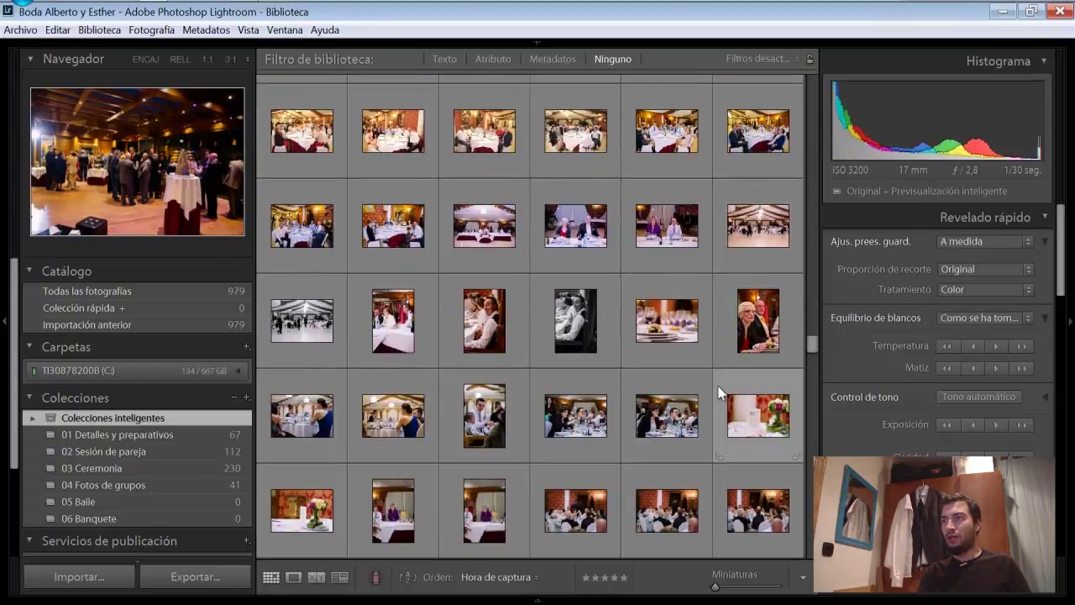
pyautogui.scroll(-2, 718, 391)
pyautogui.scroll(-2, 718, 392)
pyautogui.scroll(-2, 719, 392)
pyautogui.scroll(-2, 718, 391)
pyautogui.scroll(-2, 718, 391)
pyautogui.scroll(-2, 718, 392)
pyautogui.scroll(-2, 718, 391)
pyautogui.scroll(-2, 718, 392)
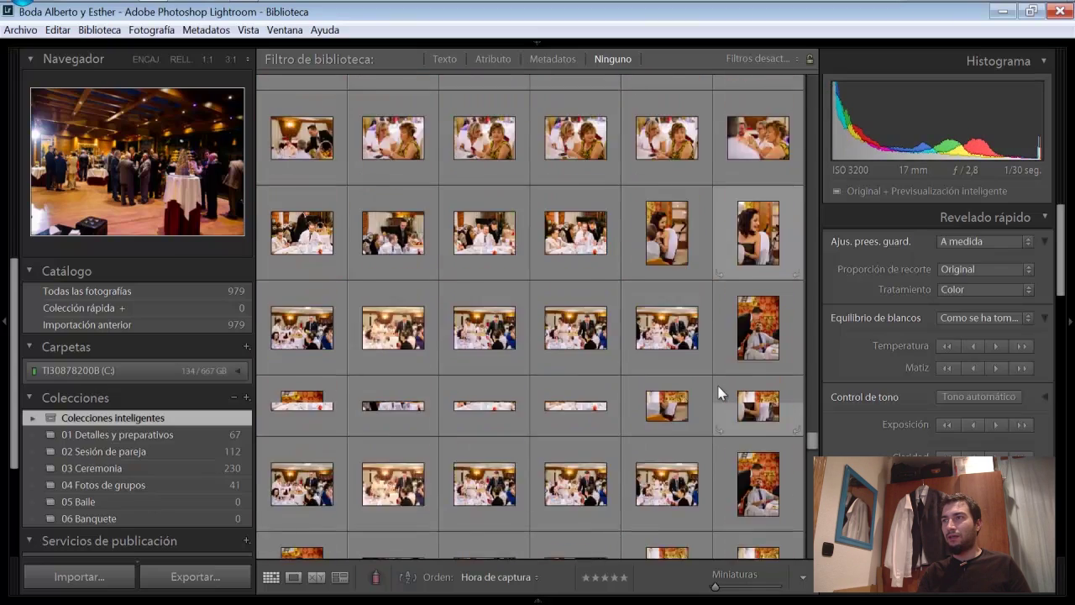
pyautogui.scroll(-2, 718, 391)
pyautogui.scroll(-2, 718, 392)
pyautogui.scroll(-2, 718, 392)
pyautogui.scroll(-2, 719, 391)
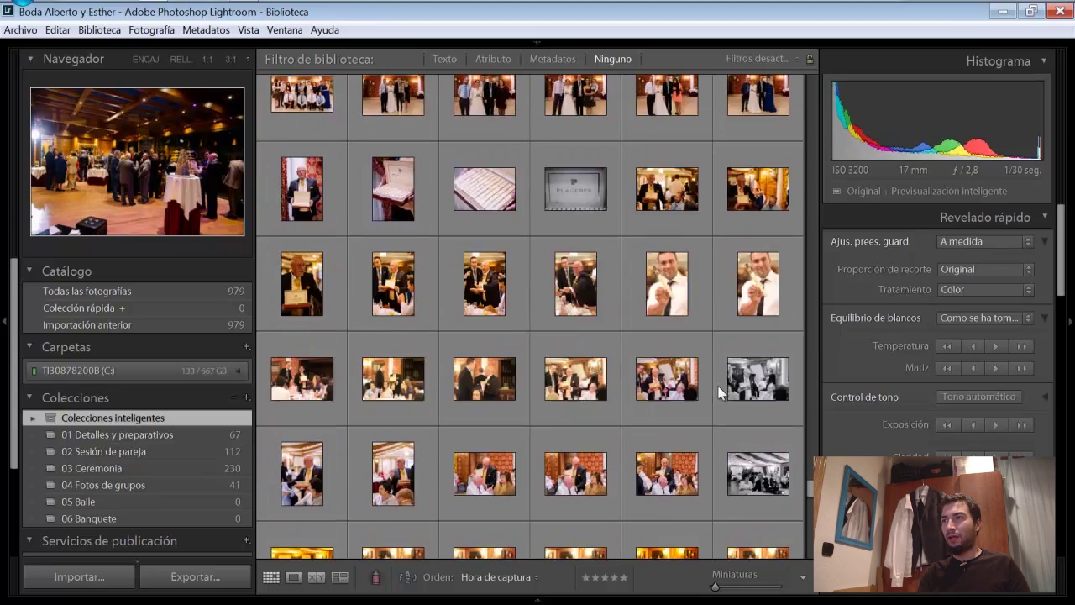
pyautogui.scroll(-2, 718, 392)
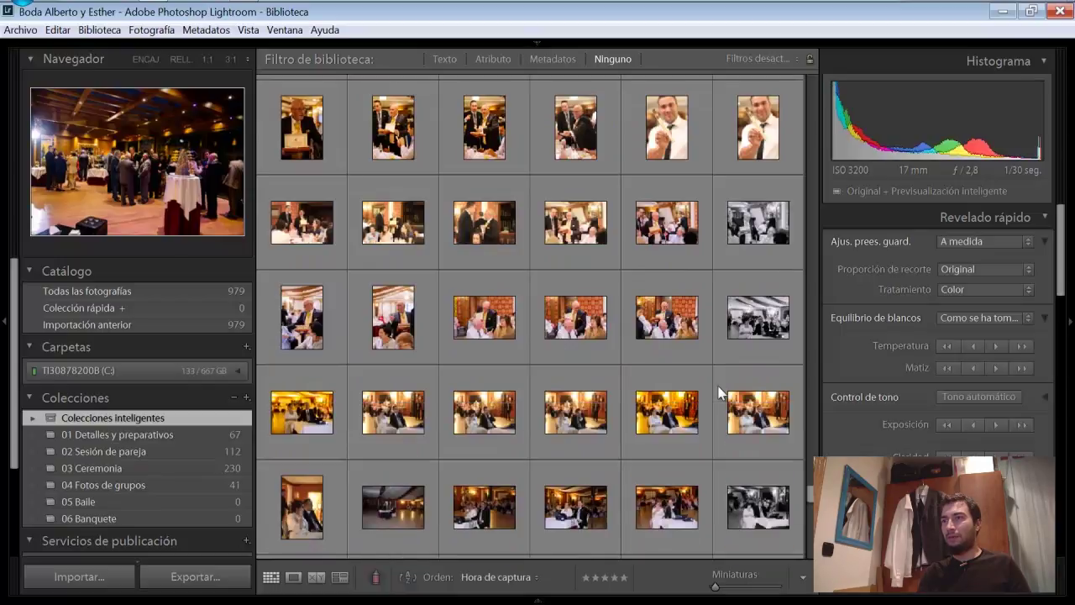
pyautogui.scroll(-5, 719, 393)
pyautogui.scroll(-3, 718, 393)
pyautogui.scroll(-2, 718, 393)
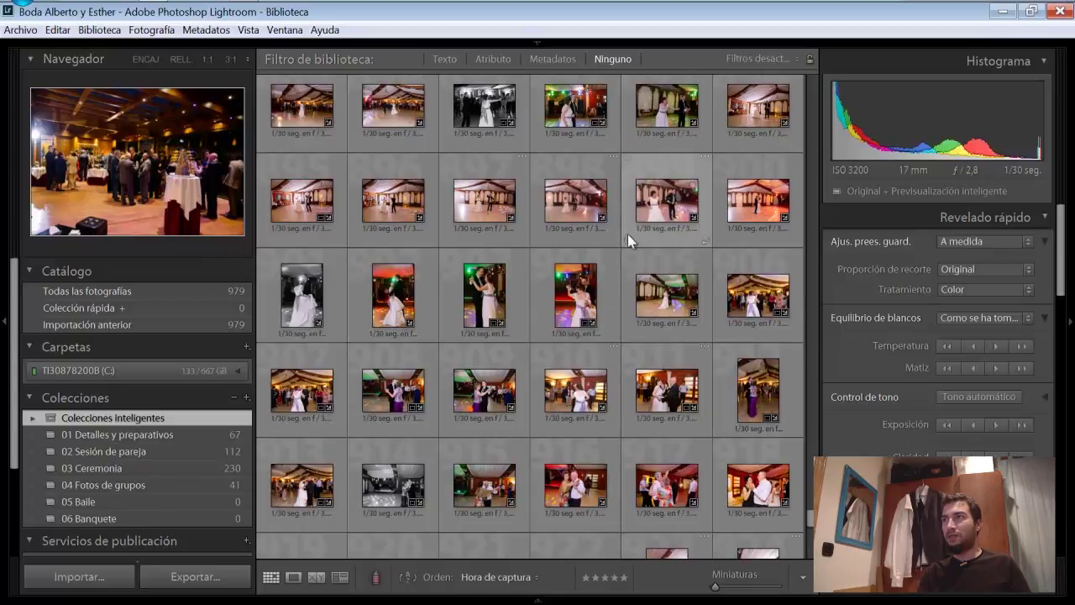
pyautogui.scroll(2, 627, 235)
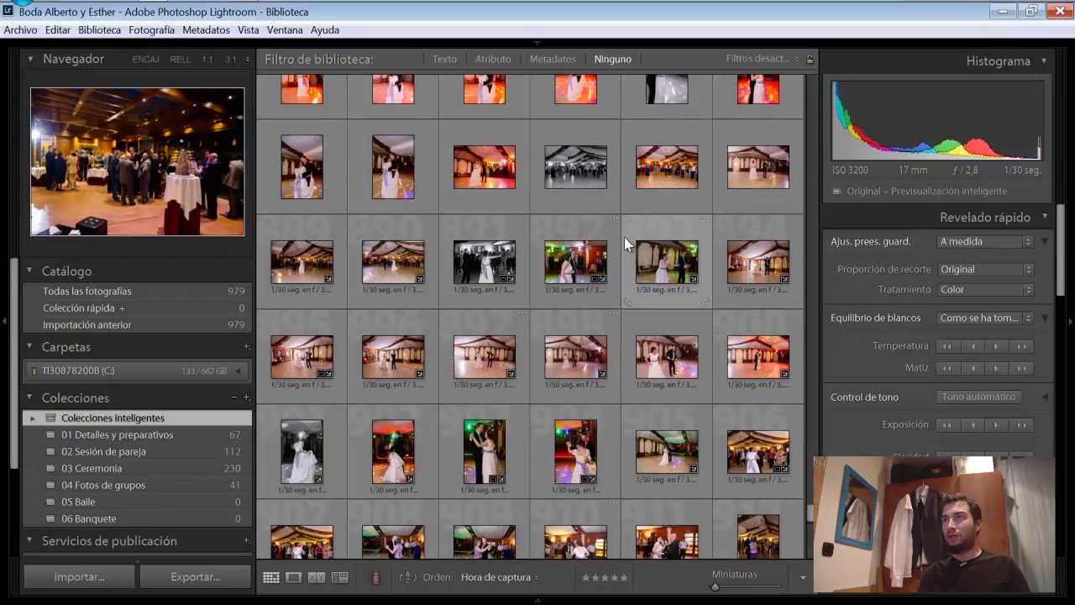
pyautogui.scroll(2, 624, 237)
pyautogui.scroll(2, 624, 237)
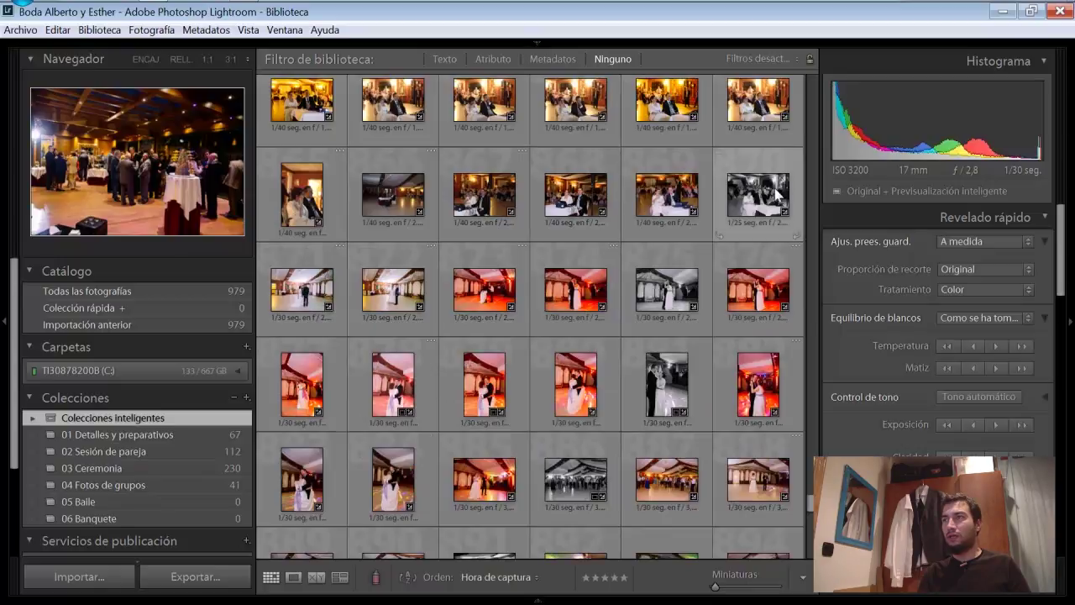
pyautogui.keyDown('shift'); pyautogui.click(761, 208); pyautogui.keyUp('shift')
pyautogui.scroll(2, 712, 250)
pyautogui.scroll(2, 711, 249)
pyautogui.scroll(2, 712, 250)
pyautogui.scroll(2, 711, 249)
pyautogui.scroll(2, 711, 249)
pyautogui.scroll(2, 712, 250)
pyautogui.scroll(2, 711, 249)
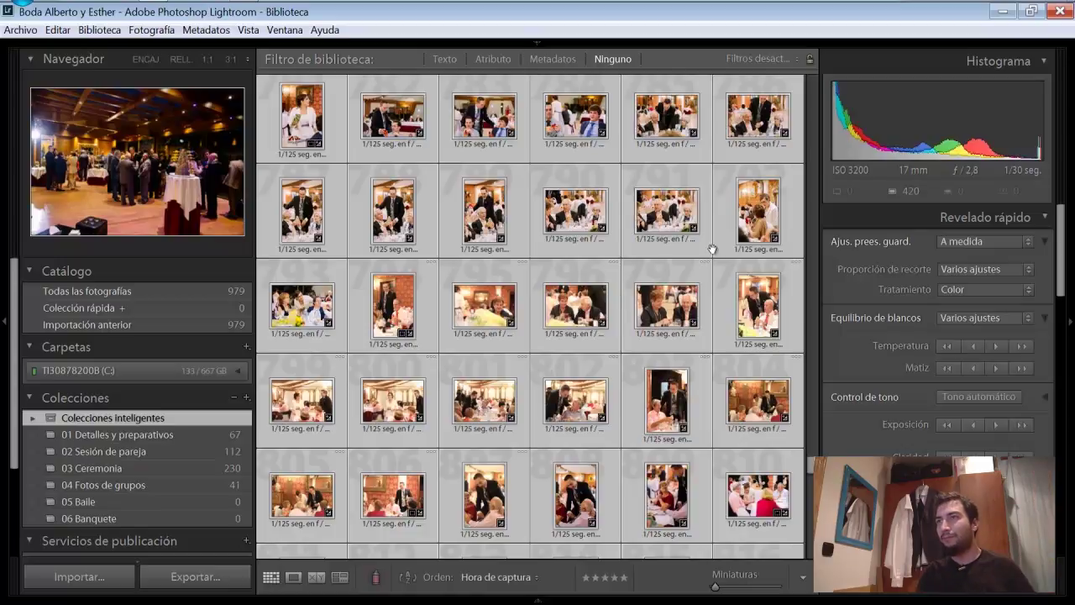
pyautogui.scroll(2, 711, 250)
pyautogui.scroll(2, 711, 250)
pyautogui.scroll(2, 711, 250)
pyautogui.scroll(2, 711, 250)
pyautogui.scroll(2, 712, 250)
pyautogui.scroll(2, 712, 249)
pyautogui.scroll(2, 712, 250)
pyautogui.scroll(2, 711, 250)
pyautogui.scroll(2, 712, 249)
pyautogui.scroll(2, 712, 249)
pyautogui.scroll(2, 711, 250)
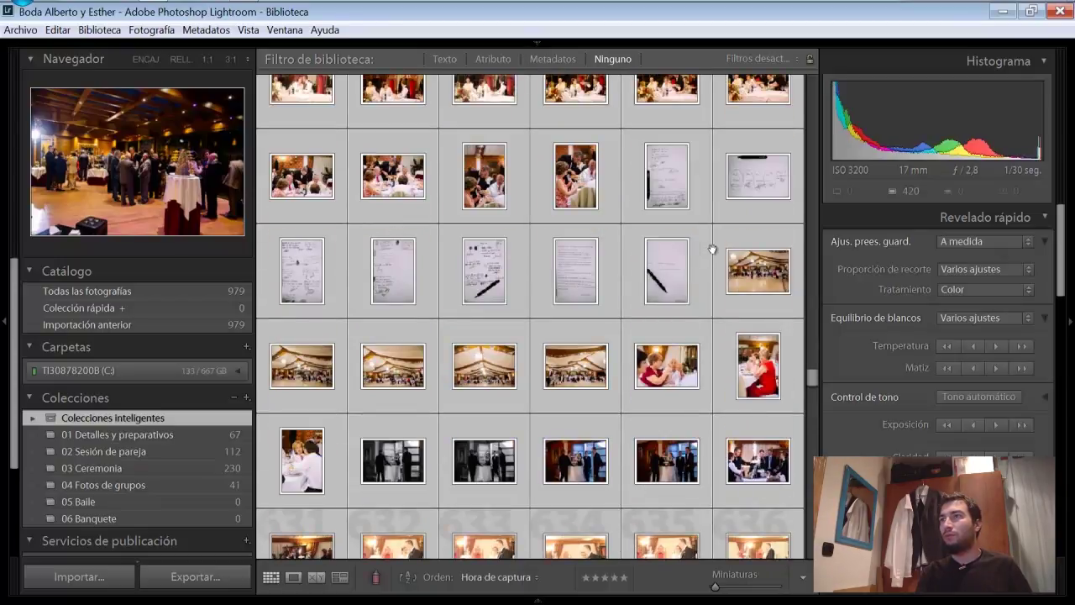
pyautogui.scroll(2, 712, 249)
pyautogui.scroll(2, 711, 250)
pyautogui.scroll(2, 712, 249)
pyautogui.scroll(2, 712, 250)
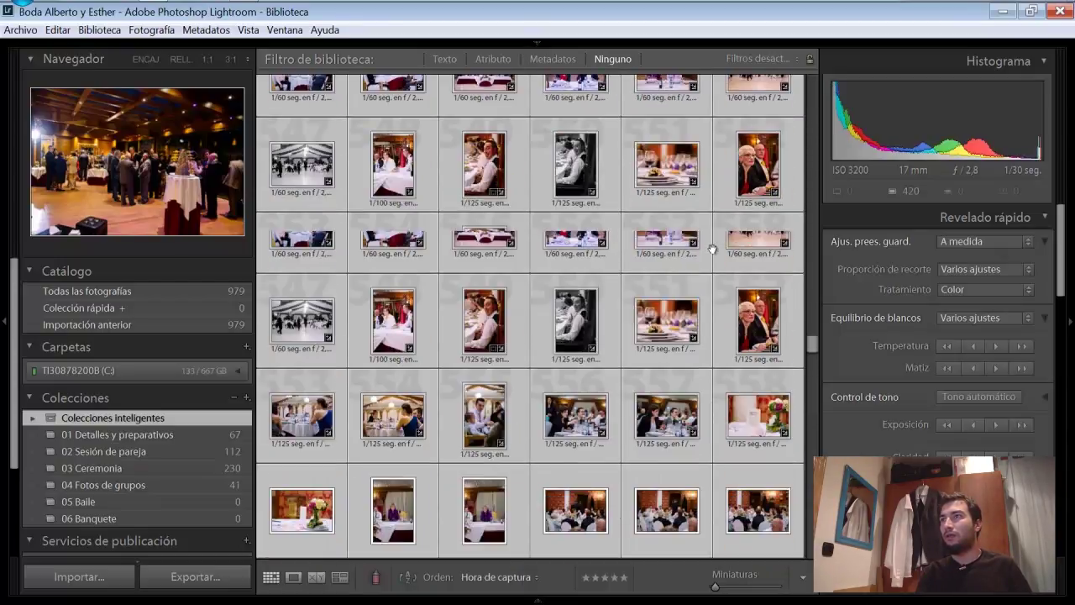
pyautogui.scroll(2, 711, 249)
pyautogui.scroll(2, 711, 249)
pyautogui.scroll(2, 712, 250)
pyautogui.scroll(2, 711, 249)
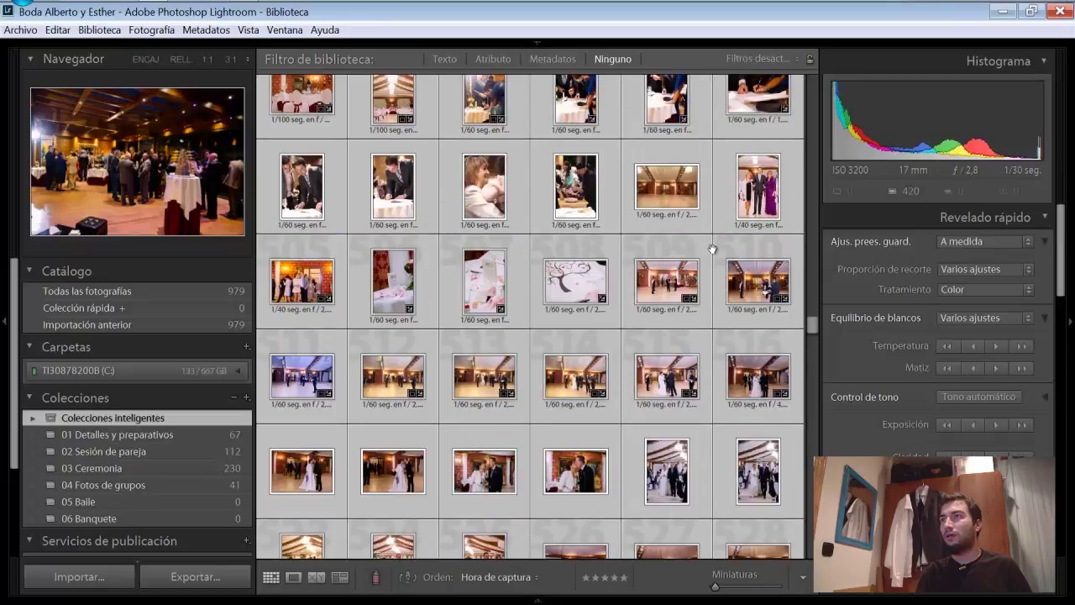
pyautogui.scroll(2, 711, 249)
pyautogui.scroll(2, 712, 249)
pyautogui.scroll(2, 711, 249)
pyautogui.scroll(-3, 711, 250)
pyautogui.scroll(-3, 712, 250)
pyautogui.scroll(-2, 680, 273)
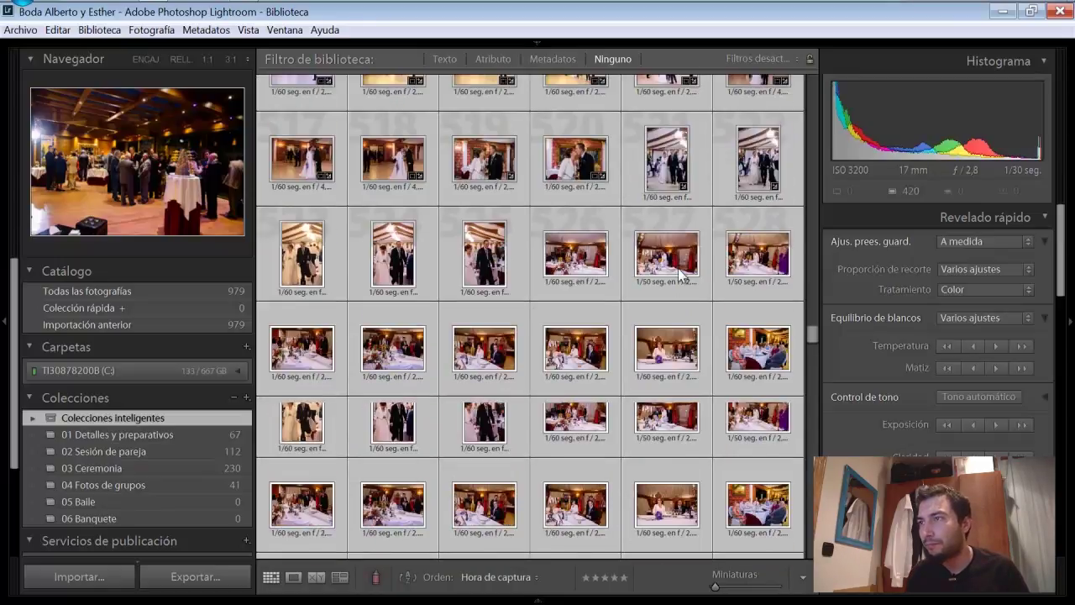
pyautogui.scroll(-3, 680, 273)
pyautogui.scroll(-2, 681, 273)
pyautogui.scroll(-2, 681, 273)
pyautogui.scroll(-2, 680, 273)
pyautogui.scroll(-2, 681, 273)
pyautogui.scroll(-2, 680, 273)
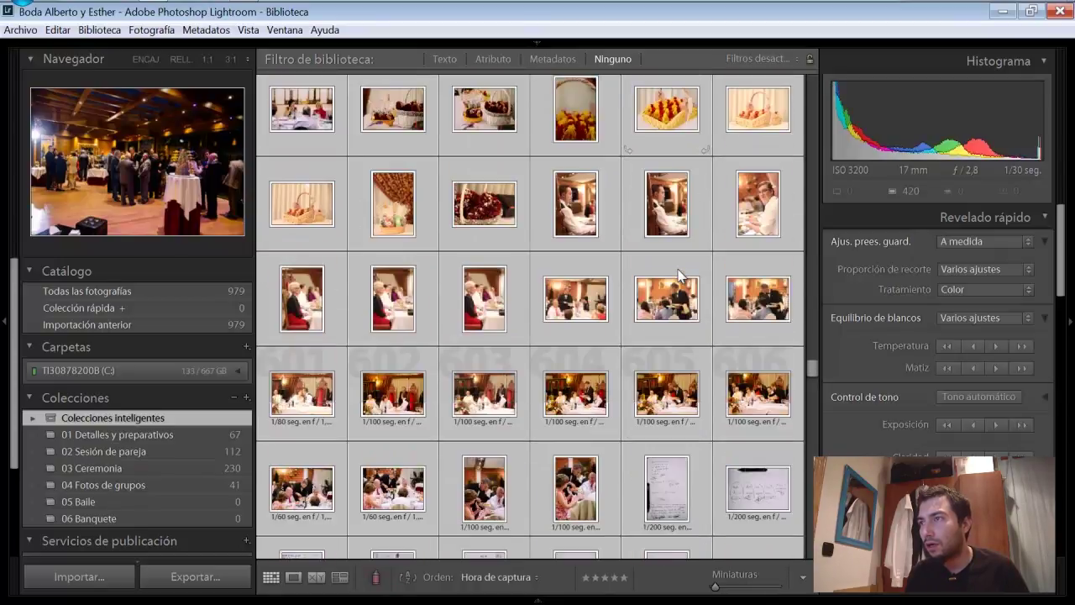
pyautogui.scroll(-2, 680, 273)
pyautogui.scroll(-2, 680, 273)
pyautogui.scroll(-2, 681, 273)
pyautogui.scroll(-2, 680, 277)
pyautogui.scroll(-2, 680, 277)
pyautogui.scroll(-2, 681, 277)
pyautogui.scroll(-2, 680, 277)
pyautogui.scroll(-2, 681, 273)
pyautogui.scroll(-2, 681, 273)
pyautogui.scroll(-2, 680, 273)
pyautogui.scroll(-2, 681, 276)
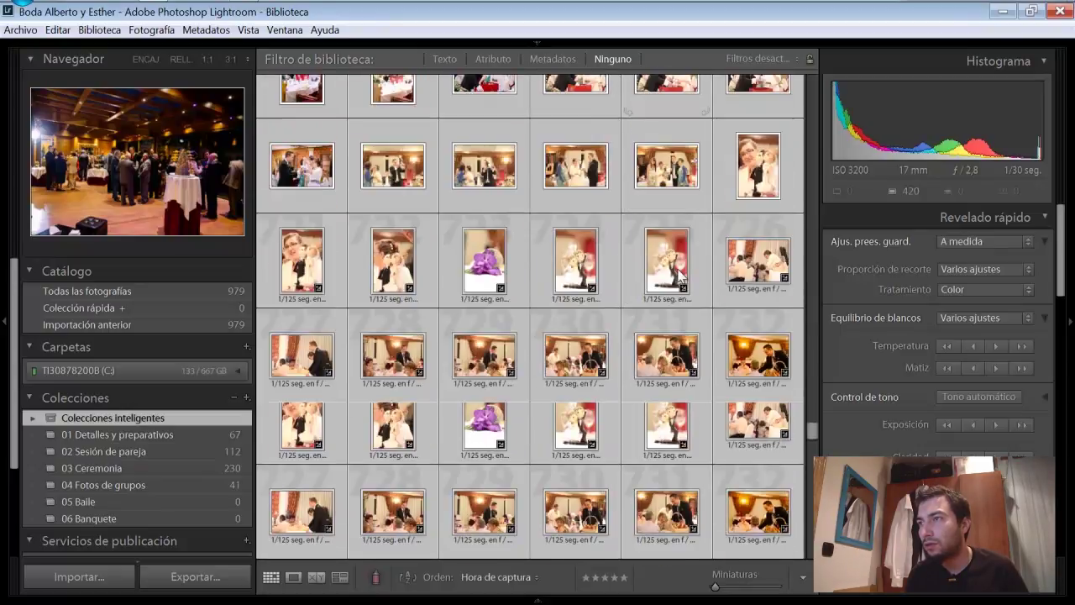
pyautogui.scroll(-2, 681, 277)
pyautogui.scroll(-2, 680, 277)
pyautogui.scroll(-2, 680, 277)
pyautogui.scroll(-2, 681, 275)
pyautogui.scroll(-2, 681, 276)
pyautogui.scroll(-2, 680, 276)
pyautogui.scroll(-2, 680, 275)
pyautogui.scroll(-2, 681, 273)
pyautogui.scroll(-2, 681, 273)
pyautogui.scroll(-2, 680, 273)
pyautogui.scroll(-2, 681, 274)
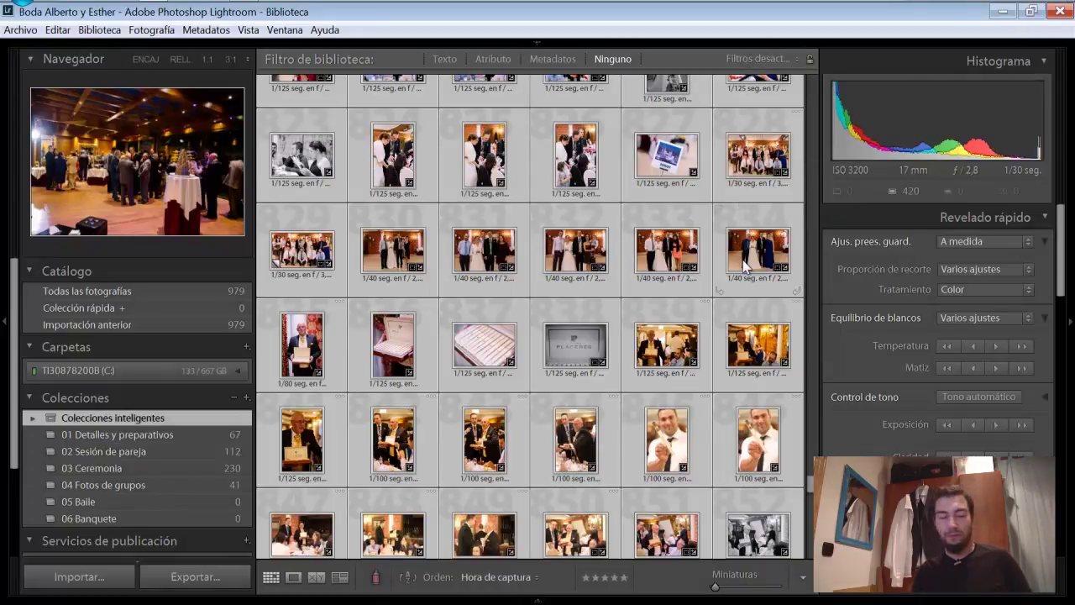
# Step: Deselect the seven group shots and add the remaining 413 banquet photos to 06 Banquete
pyautogui.click(743, 166)
pyautogui.keyDown('ctrl'); pyautogui.click(298, 265); pyautogui.keyUp('ctrl')
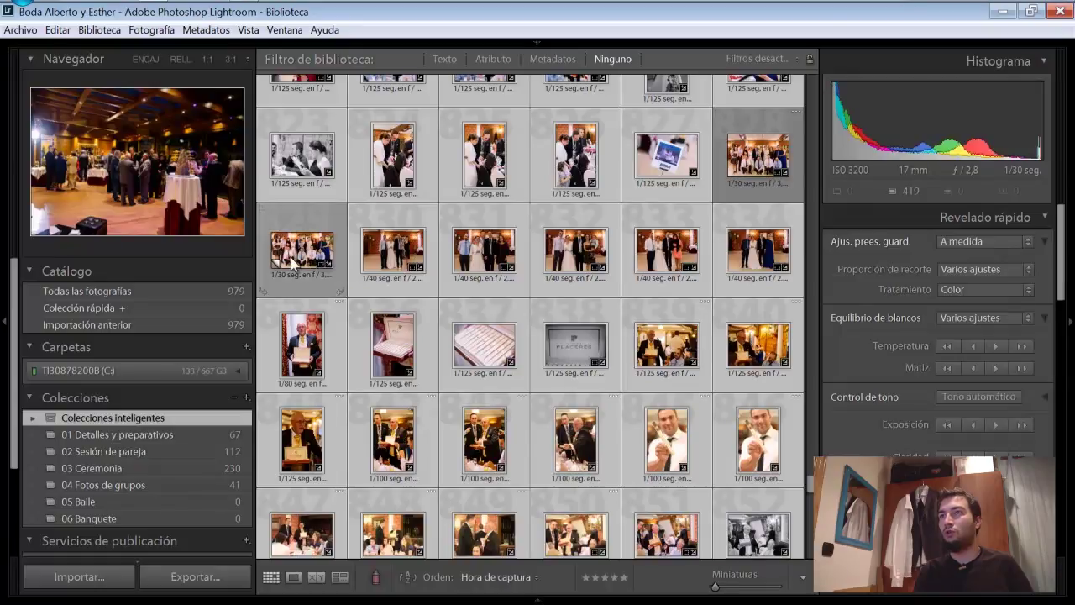
pyautogui.keyDown('ctrl'); pyautogui.click(384, 259); pyautogui.keyUp('ctrl')
pyautogui.keyDown('ctrl'); pyautogui.click(478, 257); pyautogui.keyUp('ctrl')
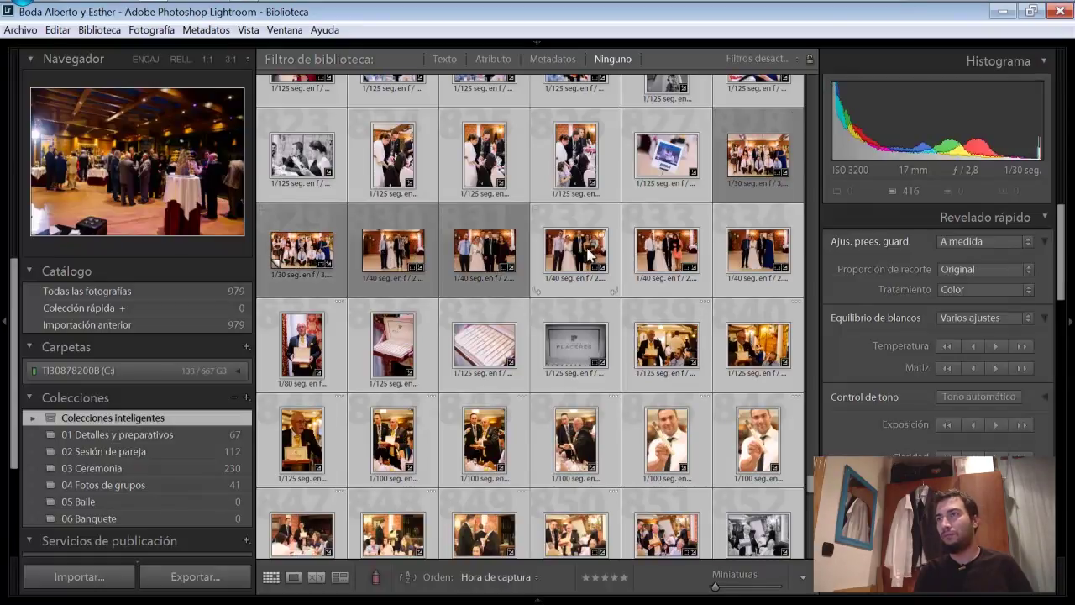
pyautogui.keyDown('ctrl'); pyautogui.click(590, 254); pyautogui.keyUp('ctrl')
pyautogui.keyDown('ctrl'); pyautogui.click(669, 257); pyautogui.keyUp('ctrl')
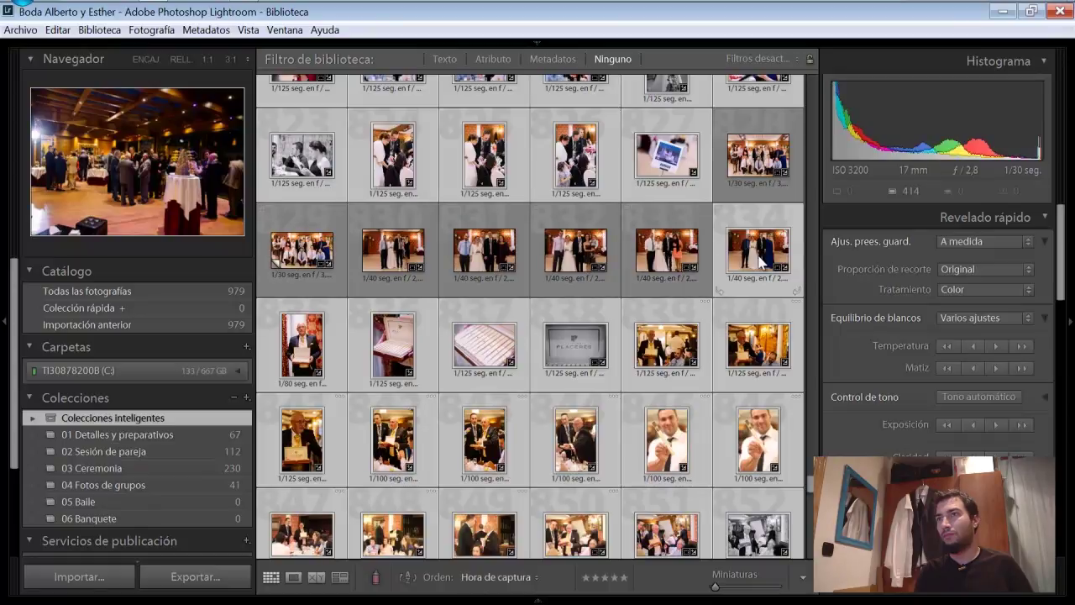
pyautogui.keyDown('ctrl'); pyautogui.click(764, 262); pyautogui.keyUp('ctrl')
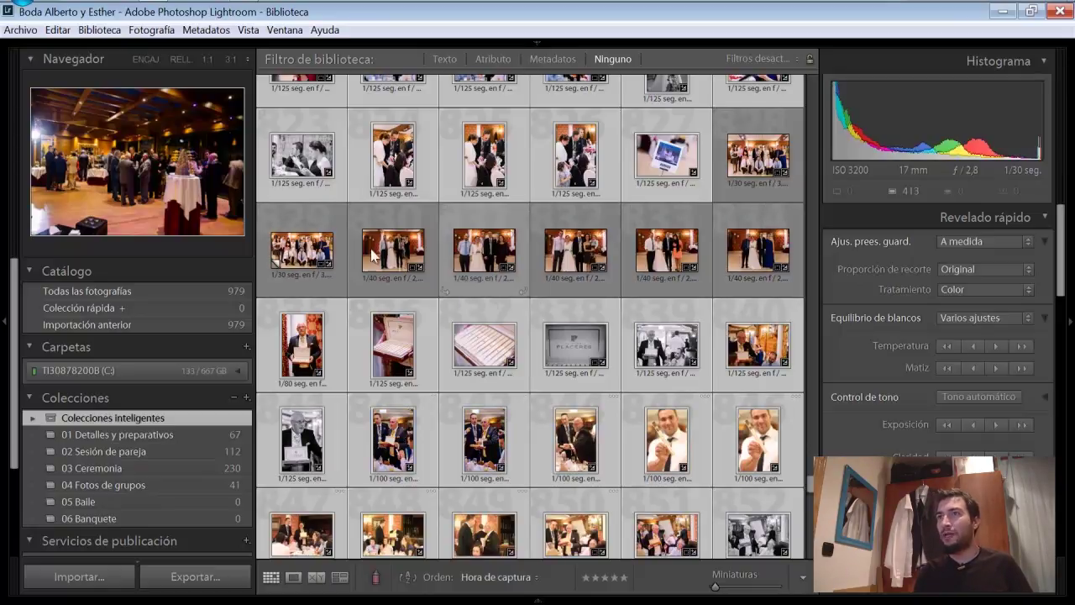
pyautogui.moveTo(301, 156)
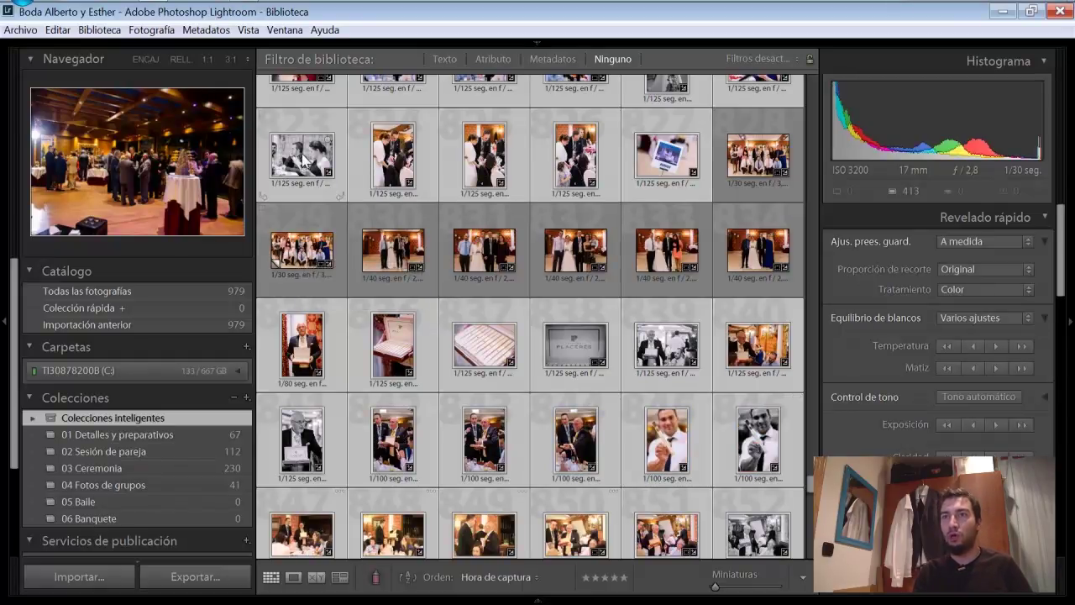
pyautogui.moveTo(299, 172); pyautogui.dragTo(186, 522)
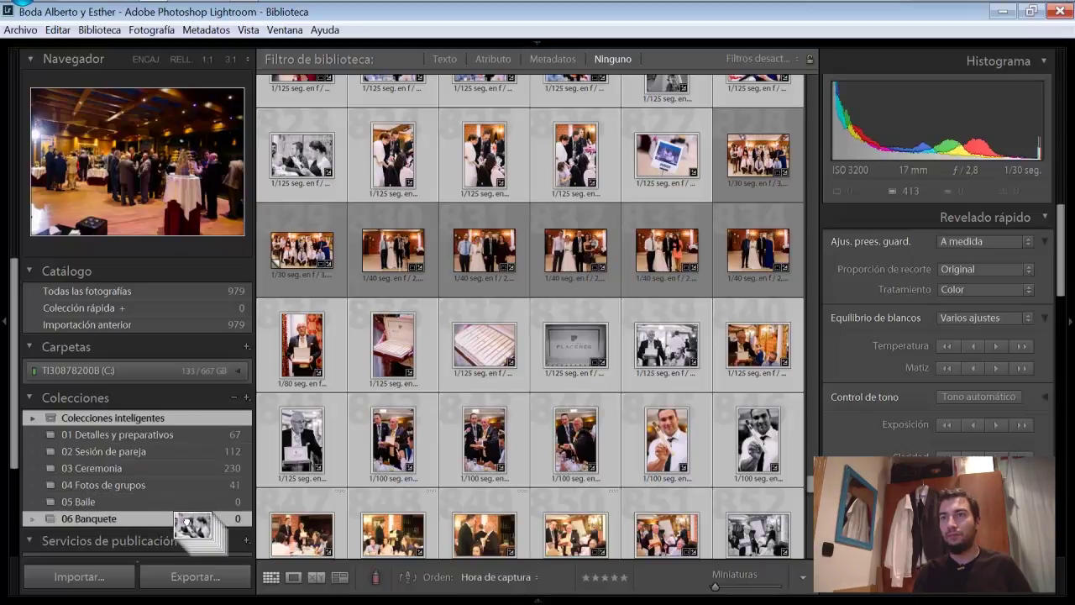
pyautogui.moveTo(187, 522); pyautogui.dragTo(186, 523)
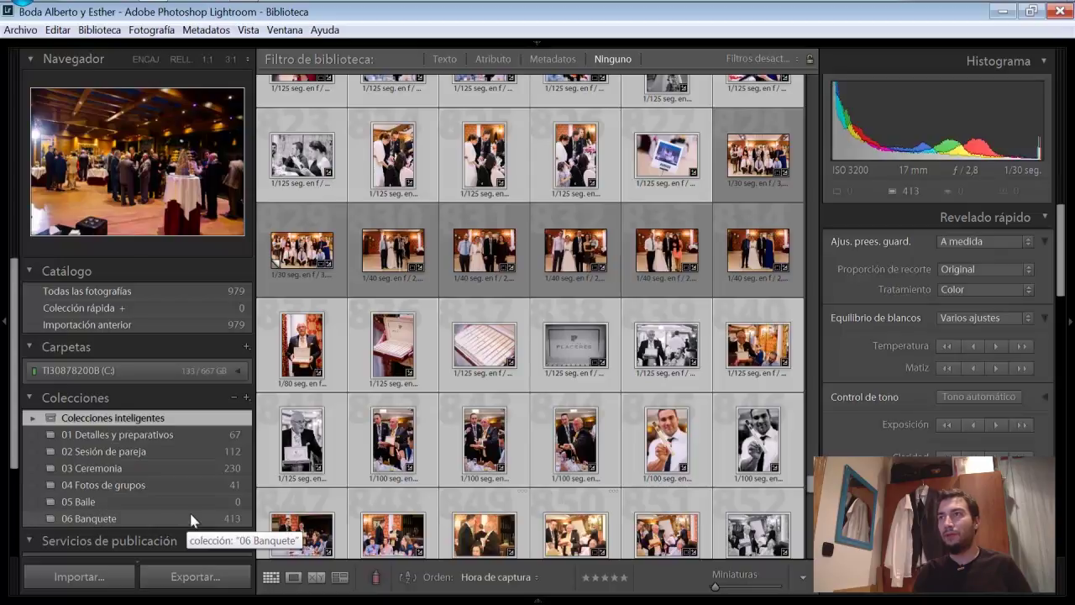
# Step: Add the seven group photos to 04 Fotos de grupos, bringing it to 48
pyautogui.click(782, 190)
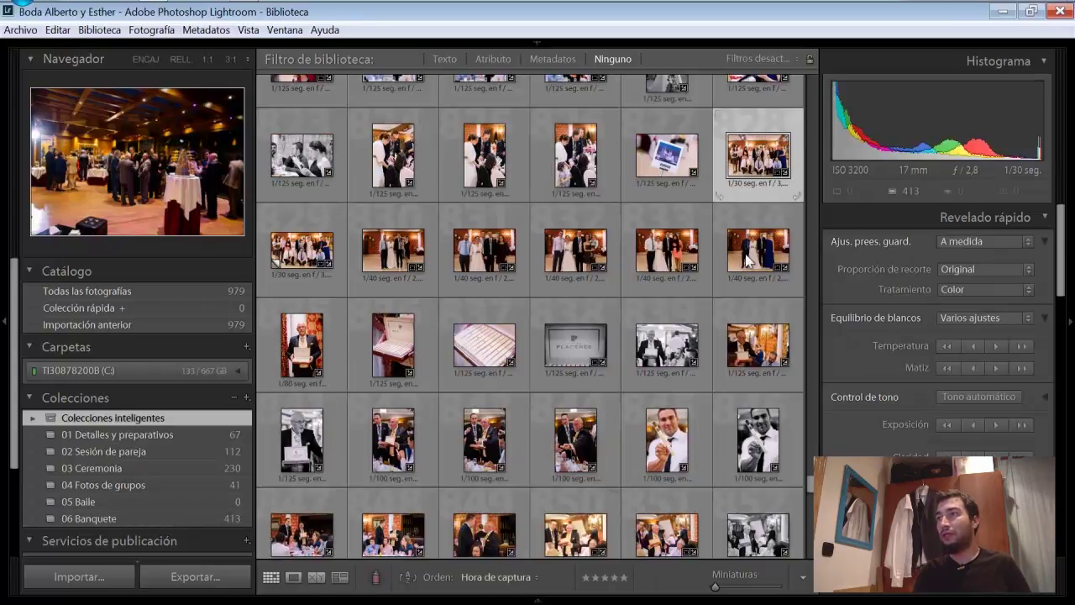
pyautogui.click(746, 260)
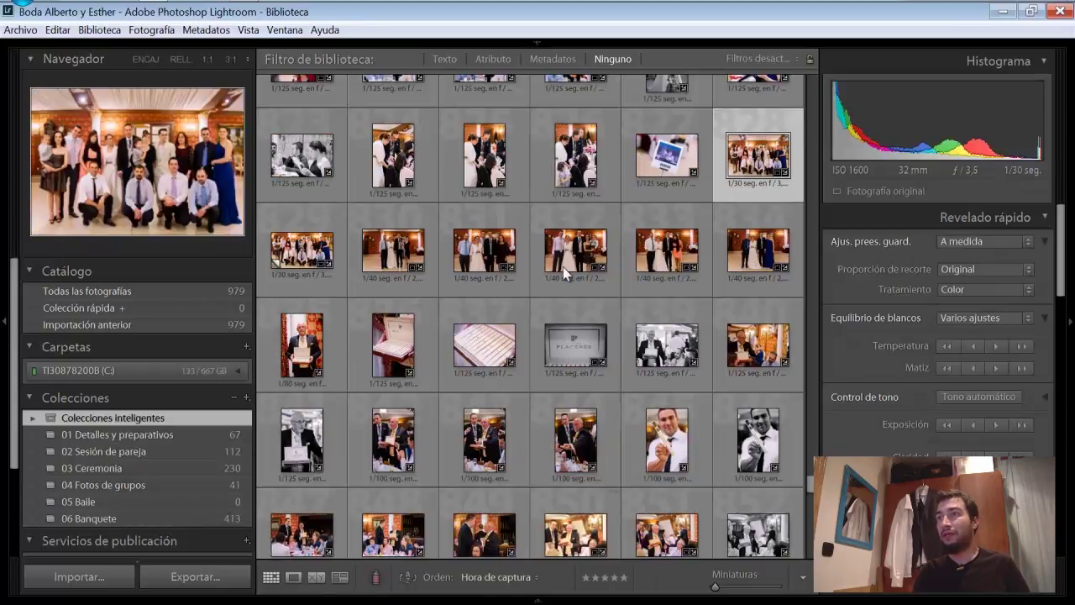
pyautogui.click(765, 155)
pyautogui.keyDown('shift'); pyautogui.click(741, 250); pyautogui.keyUp('shift')
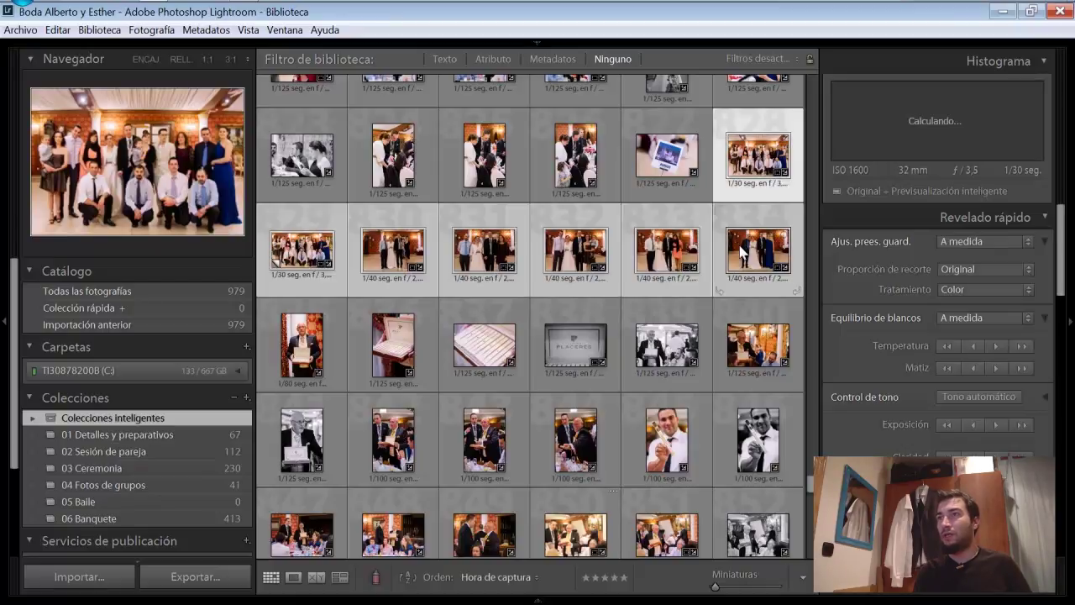
pyautogui.moveTo(311, 256); pyautogui.dragTo(189, 483)
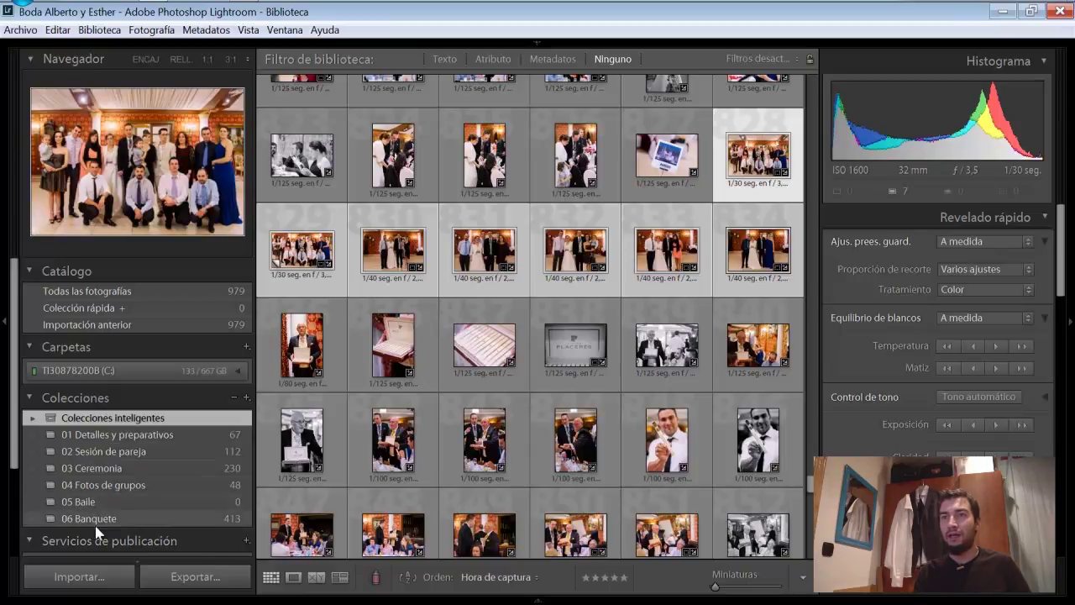
# Step: Rename the empty 05 Baile collection to 06 Baile
pyautogui.click(106, 502)
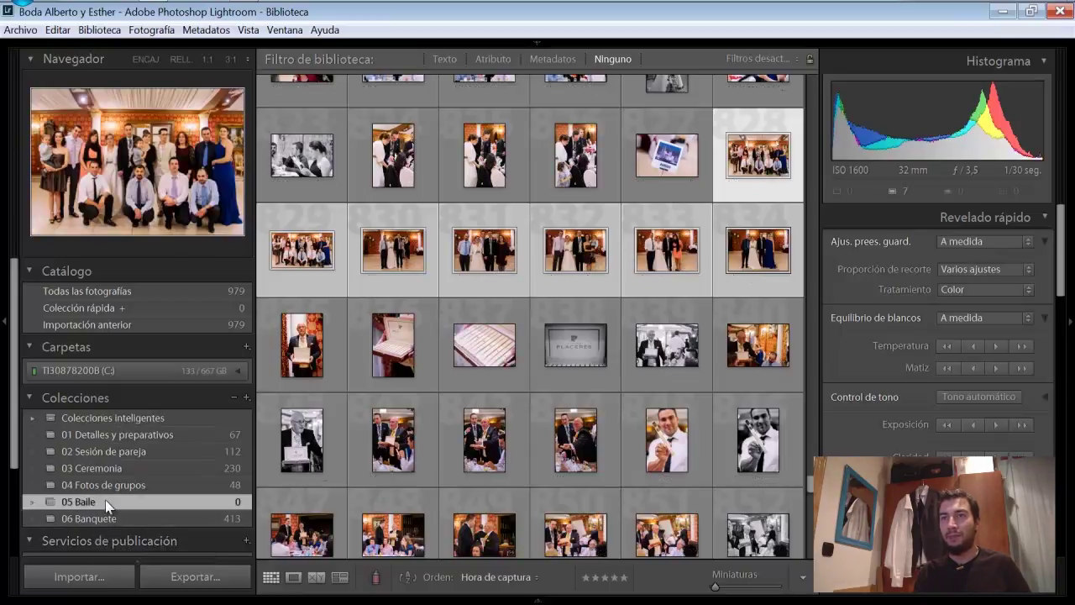
pyautogui.rightClick(106, 504)
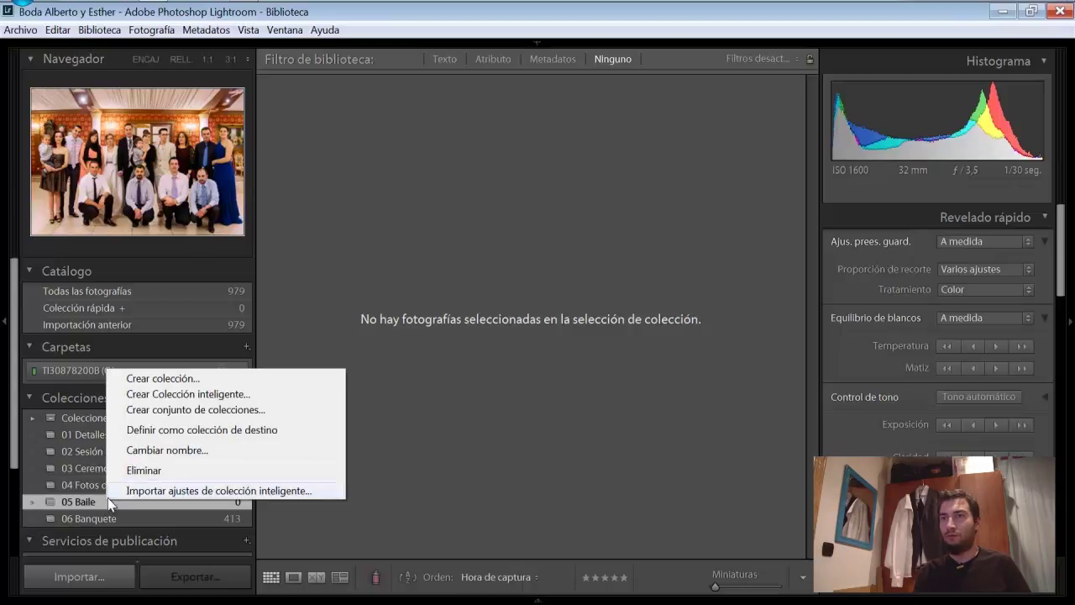
pyautogui.click(225, 453)
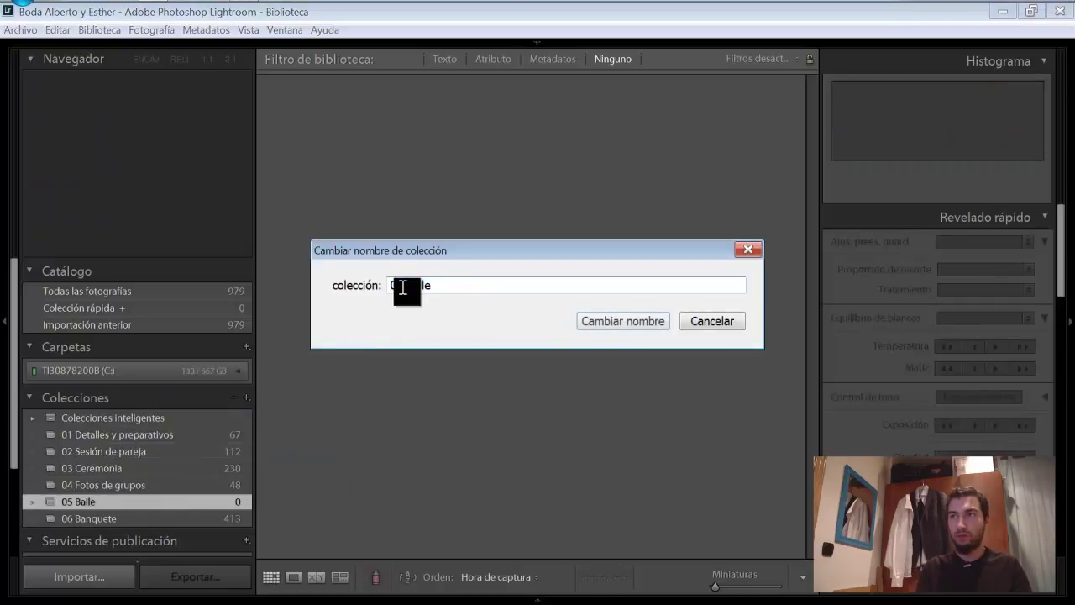
pyautogui.press('Escape')
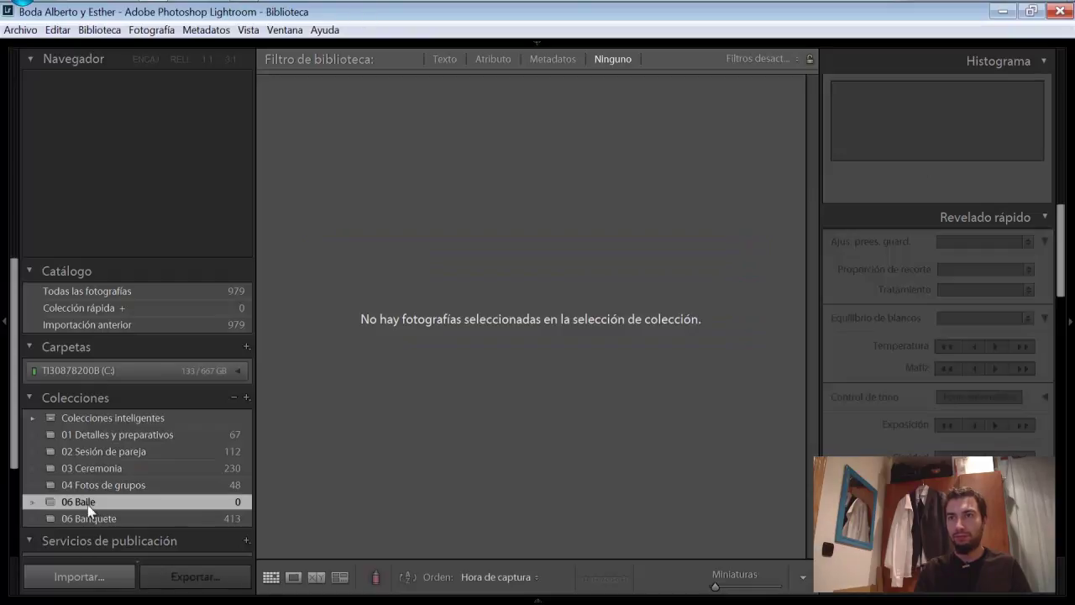
# Step: Rename the 06 Banquete collection to 05 Banquete
pyautogui.click(89, 519)
pyautogui.rightClick(101, 521)
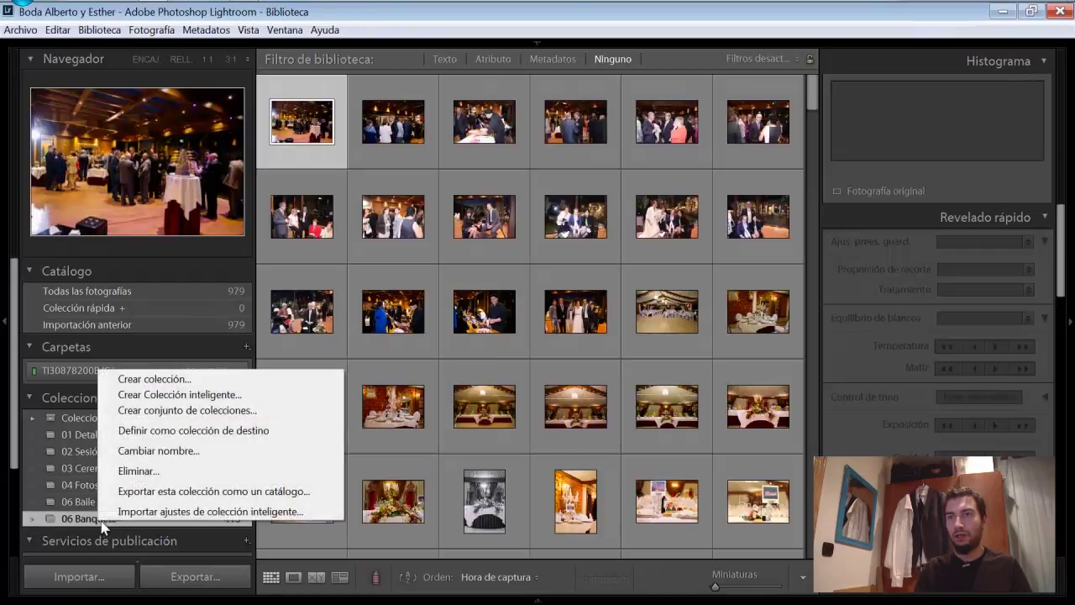
pyautogui.click(171, 453)
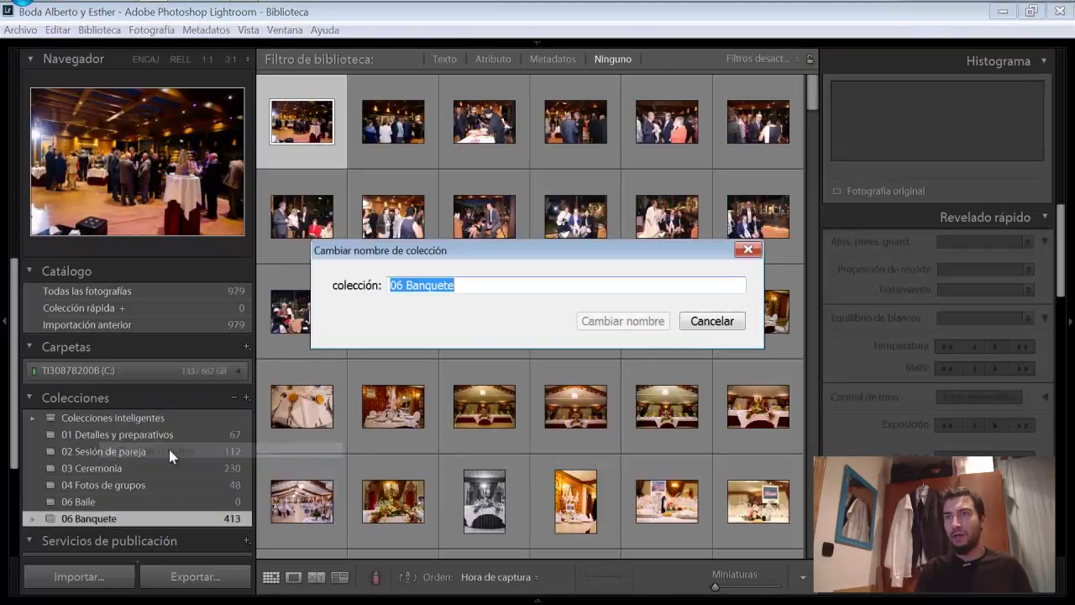
pyautogui.click(404, 286)
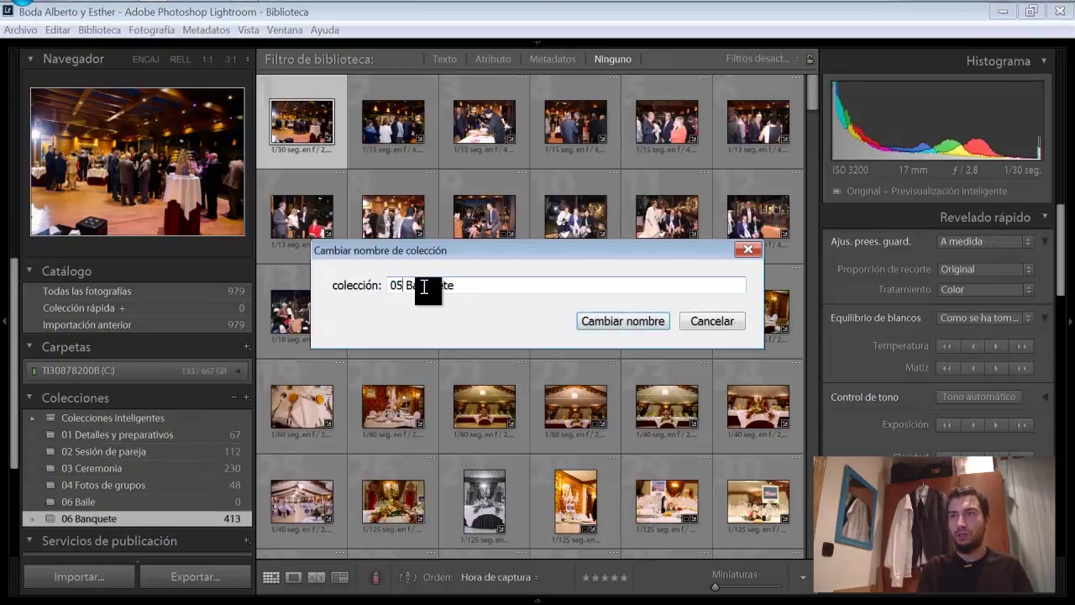
pyautogui.press('Return')
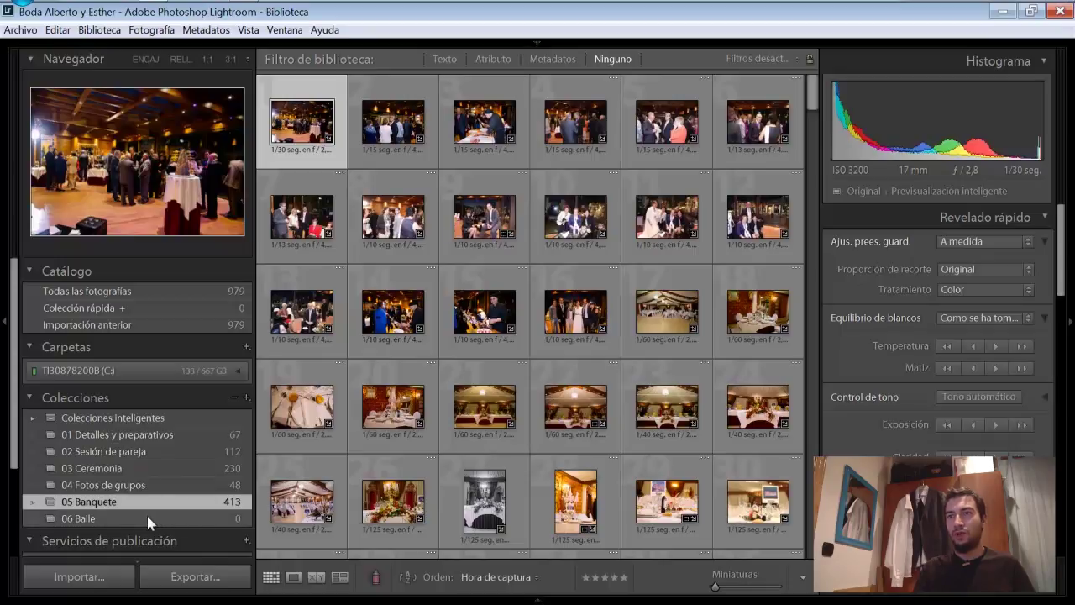
# Step: Select the very last photo of the shoot at the end of the grid
pyautogui.click(134, 419)
pyautogui.scroll(-5, 637, 373)
pyautogui.scroll(-5, 638, 373)
pyautogui.scroll(-5, 638, 373)
pyautogui.scroll(-5, 638, 373)
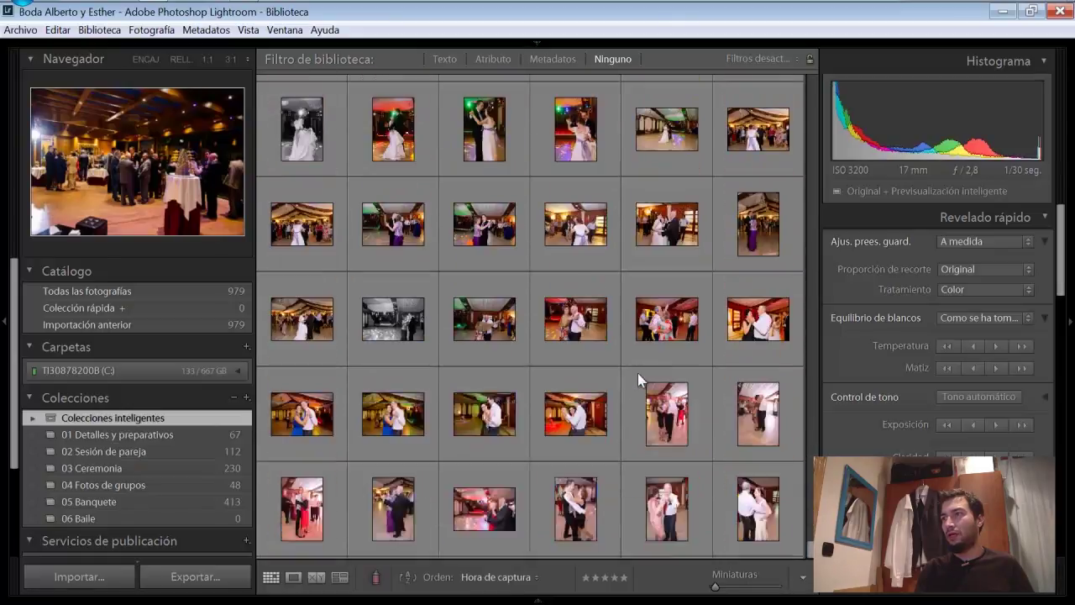
pyautogui.scroll(-3, 637, 373)
pyautogui.click(326, 528)
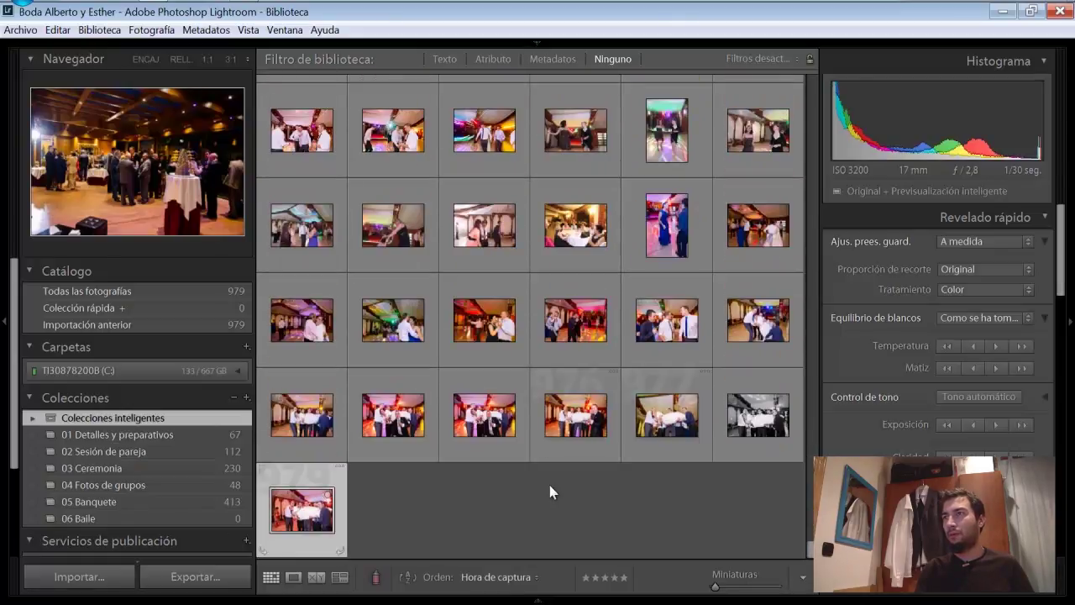
# Step: Extend the selection back to the first dance and add the 109 photos to 06 Baile
pyautogui.scroll(3, 549, 491)
pyautogui.scroll(2, 549, 491)
pyautogui.scroll(3, 550, 491)
pyautogui.scroll(3, 550, 491)
pyautogui.scroll(3, 549, 491)
pyautogui.scroll(3, 549, 492)
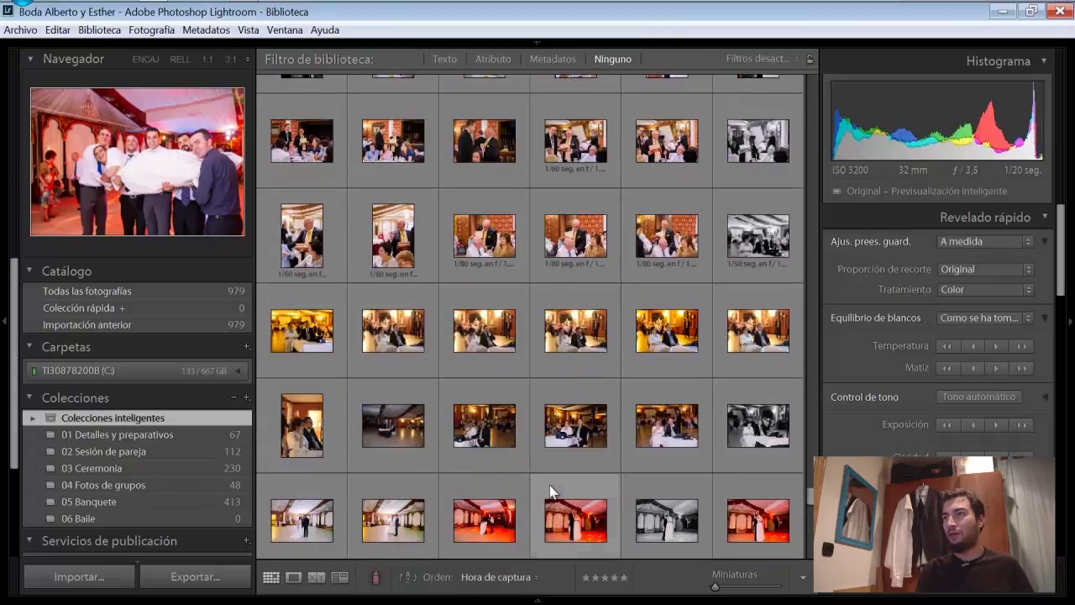
pyautogui.scroll(-3, 550, 491)
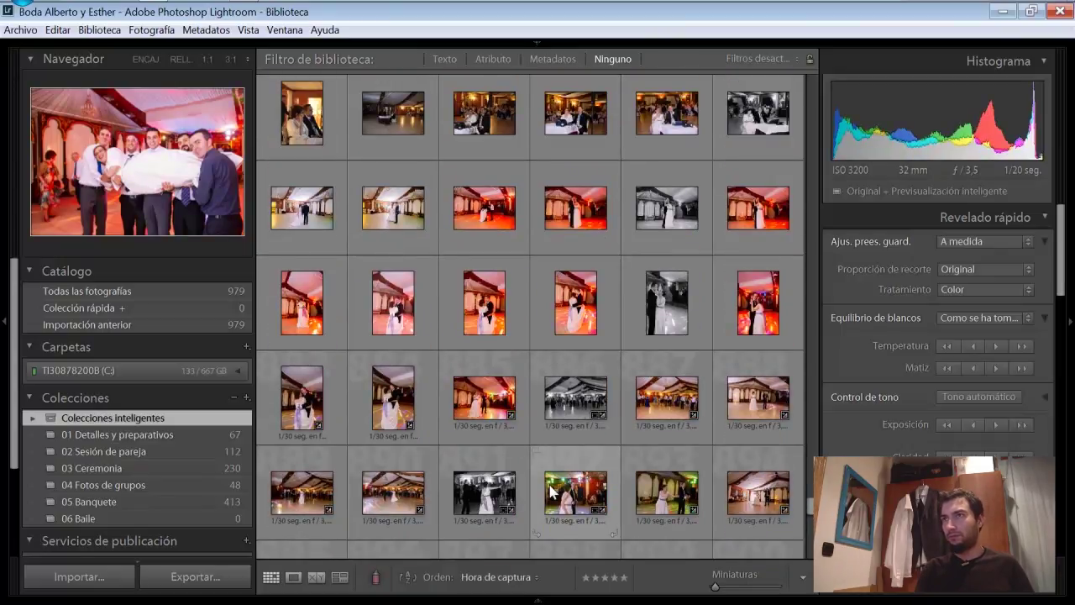
pyautogui.keyDown('shift'); pyautogui.click(304, 213); pyautogui.keyUp('shift')
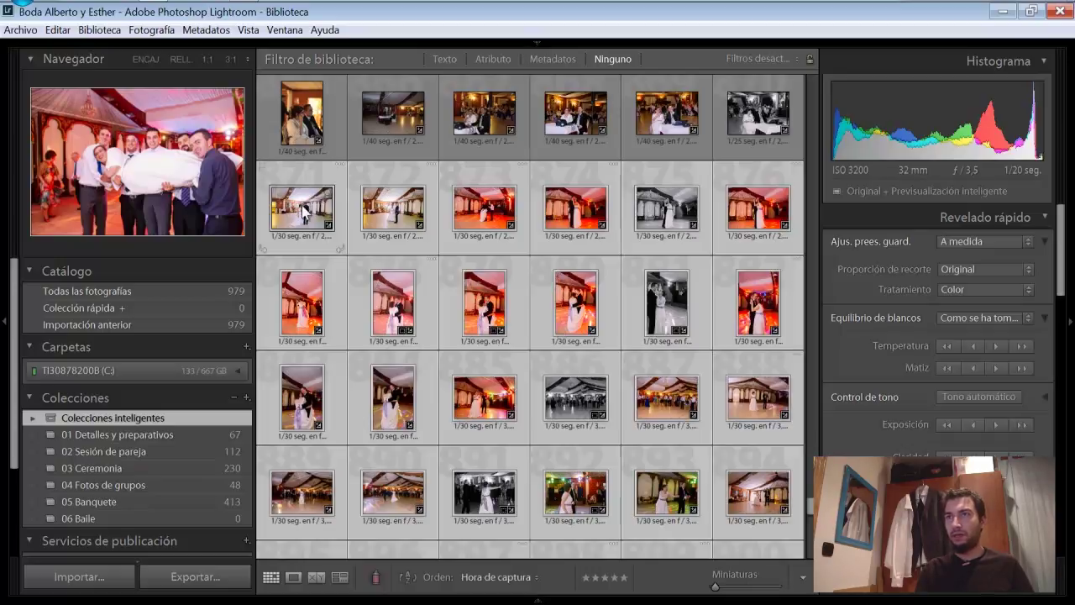
pyautogui.moveTo(304, 213)
pyautogui.mouseDown()
pyautogui.moveTo(189, 523)
pyautogui.moveTo(190, 509)
pyautogui.mouseUp()
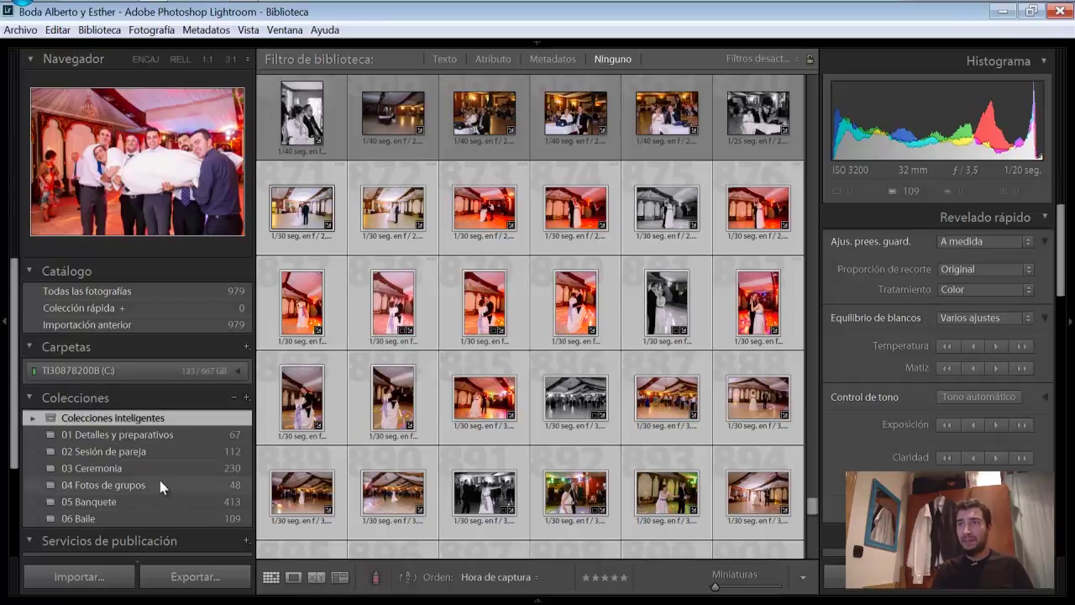
# Step: Show 01 Detalles y preparativos with capture info captions on the thumbnails
pyautogui.click(131, 435)
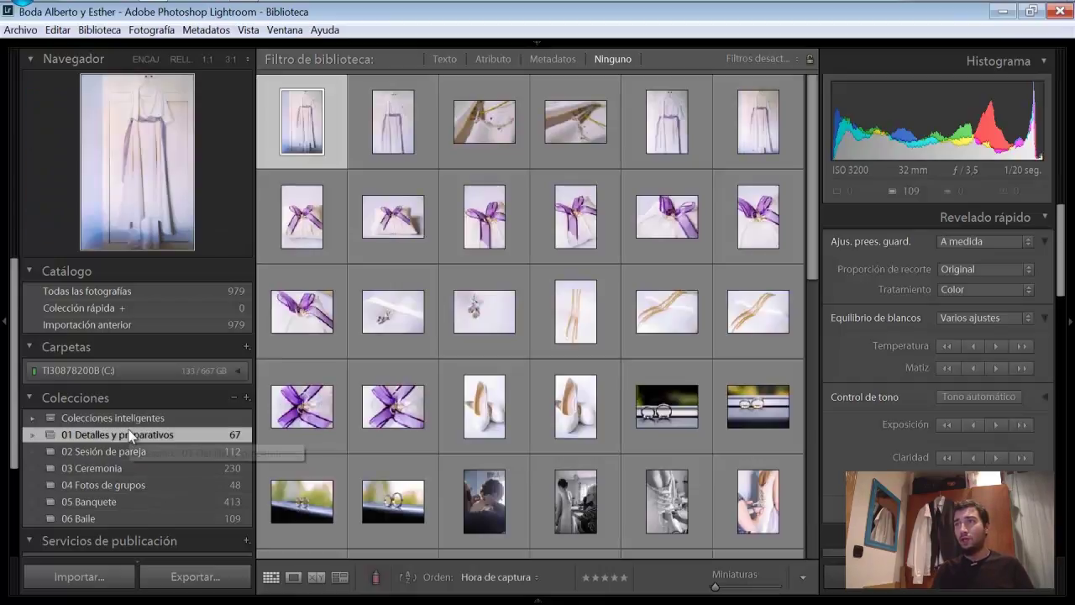
pyautogui.click(316, 112)
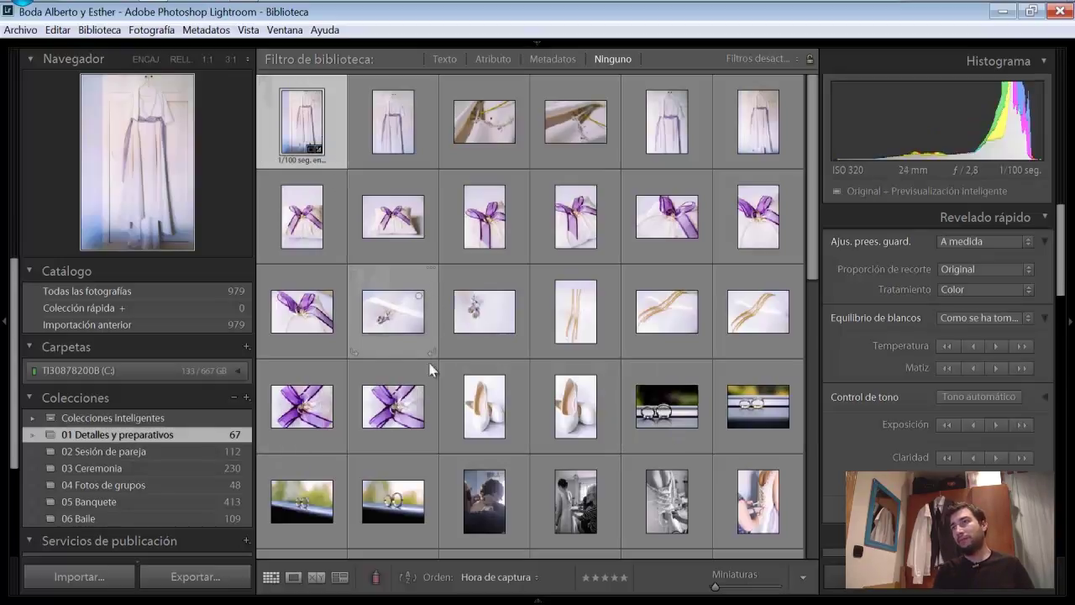
pyautogui.press('j')
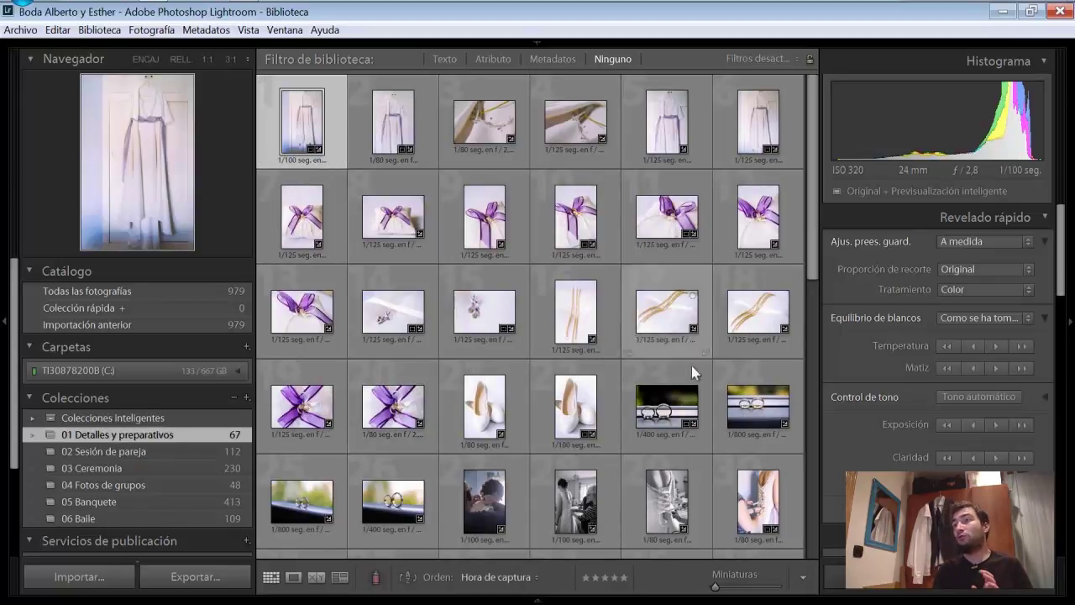
pyautogui.moveTo(757, 502)
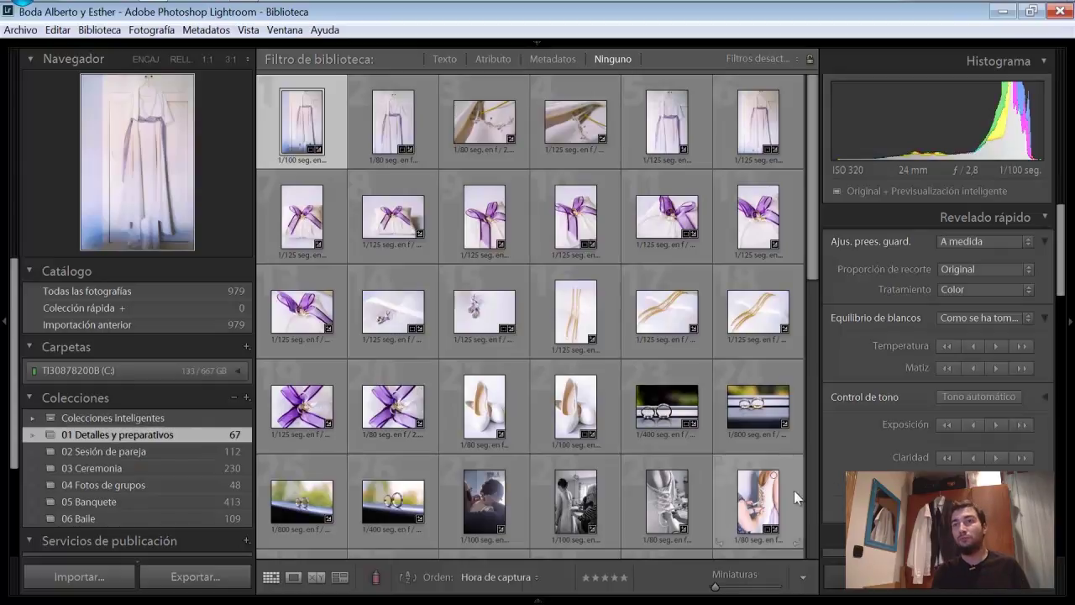
# Step: Review 02 Sesión de pareja and 03 Ceremonia, ending on 04 Fotos de grupos
pyautogui.click(105, 454)
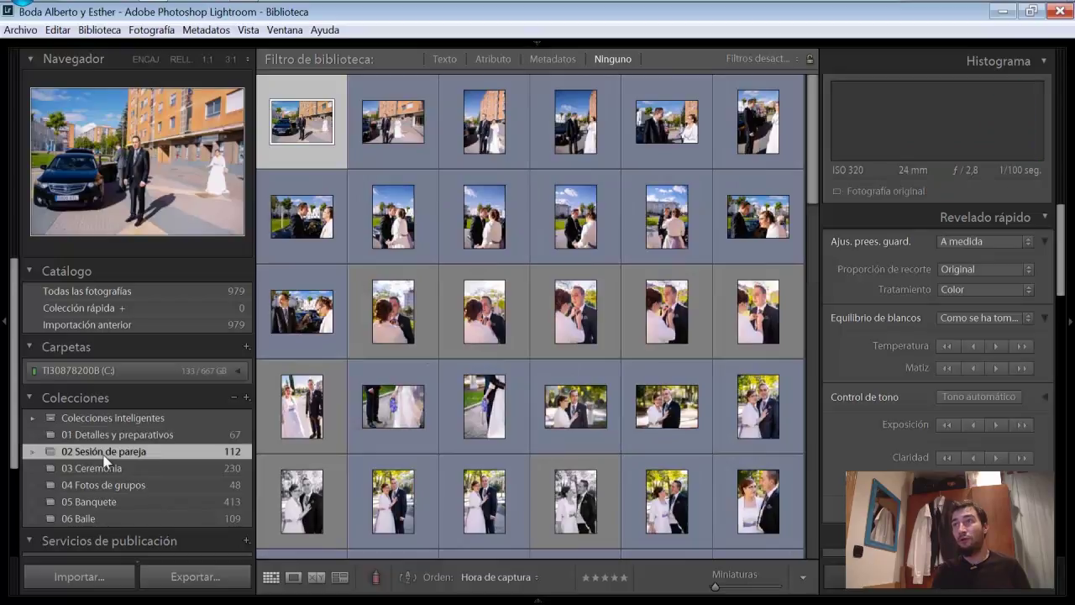
pyautogui.click(106, 435)
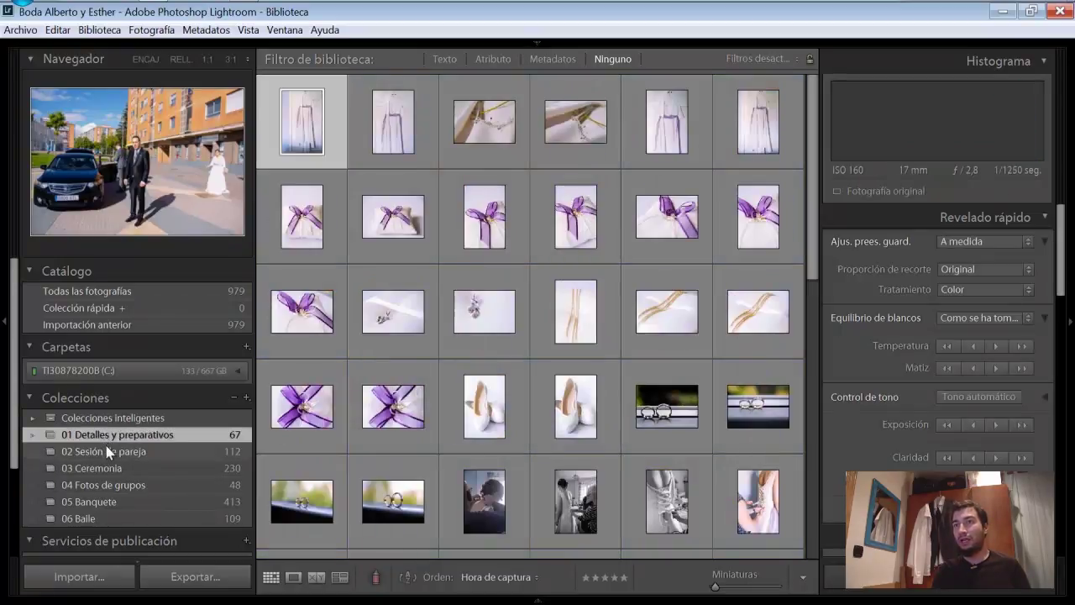
pyautogui.click(107, 451)
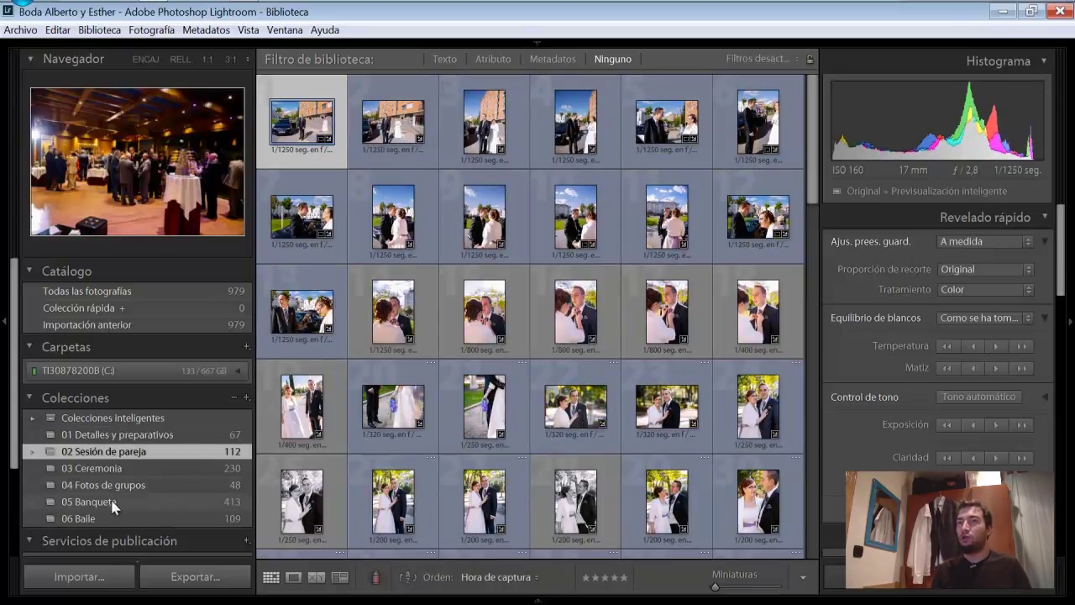
pyautogui.click(107, 470)
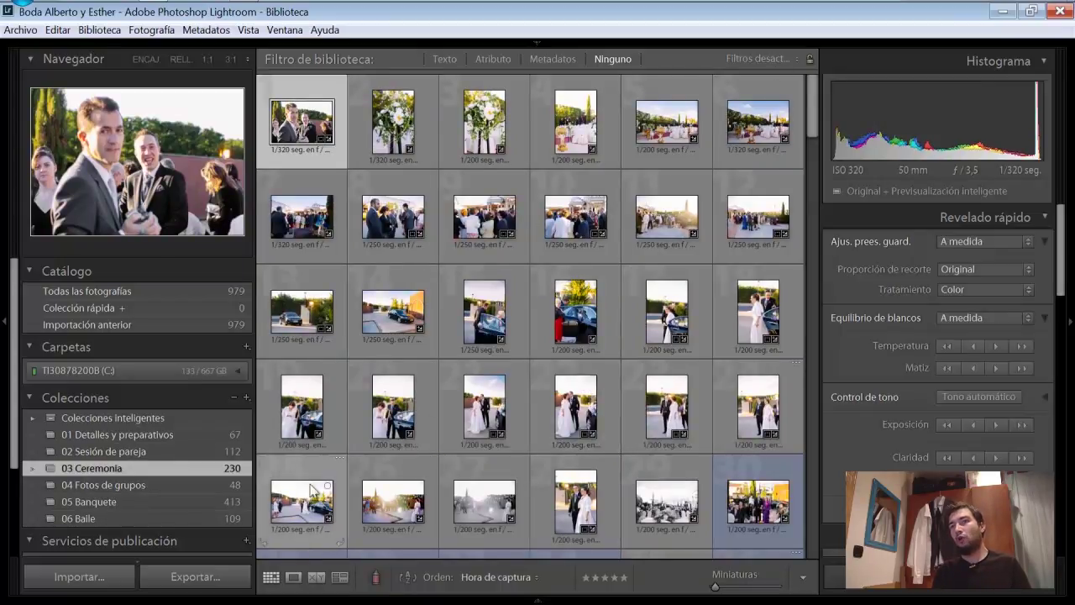
pyautogui.click(157, 487)
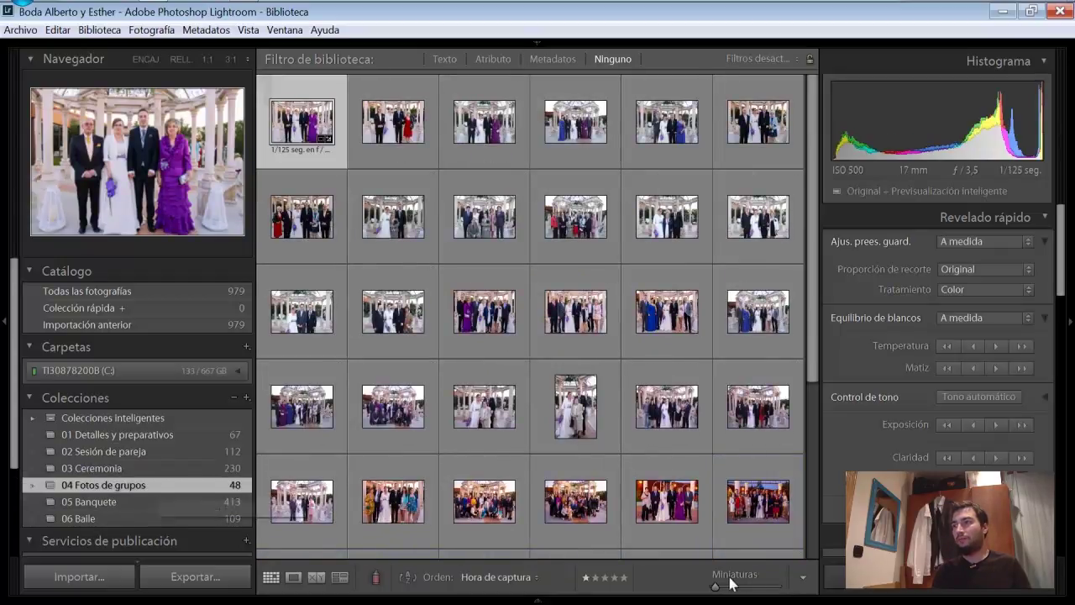
# Step: Enlarge thumbnails to three per row and review 05 Banquete, then 06 Baile
pyautogui.moveTo(721, 588); pyautogui.dragTo(745, 590)
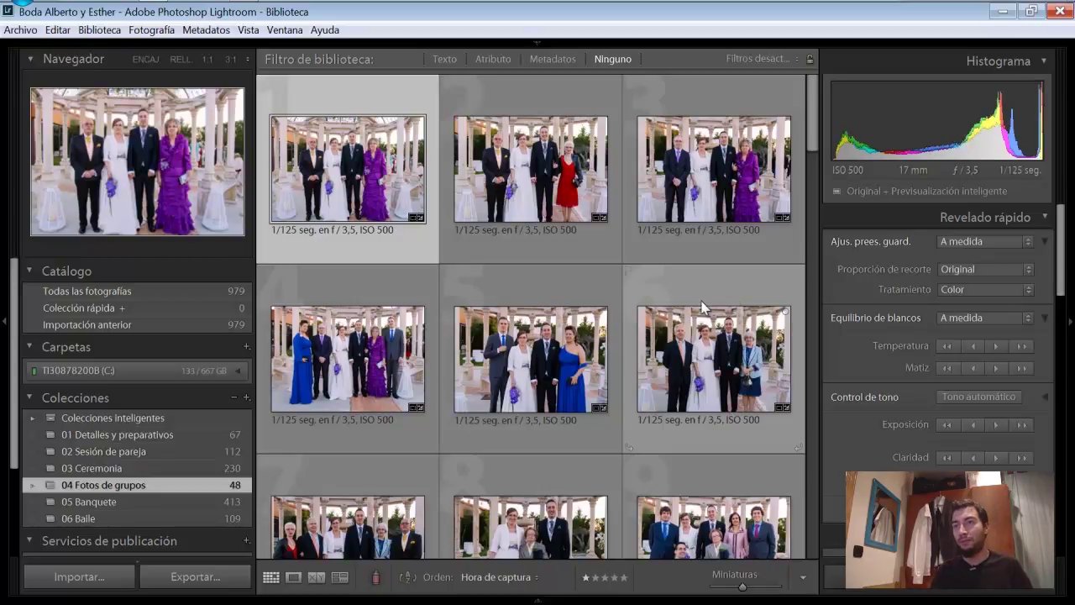
pyautogui.click(96, 501)
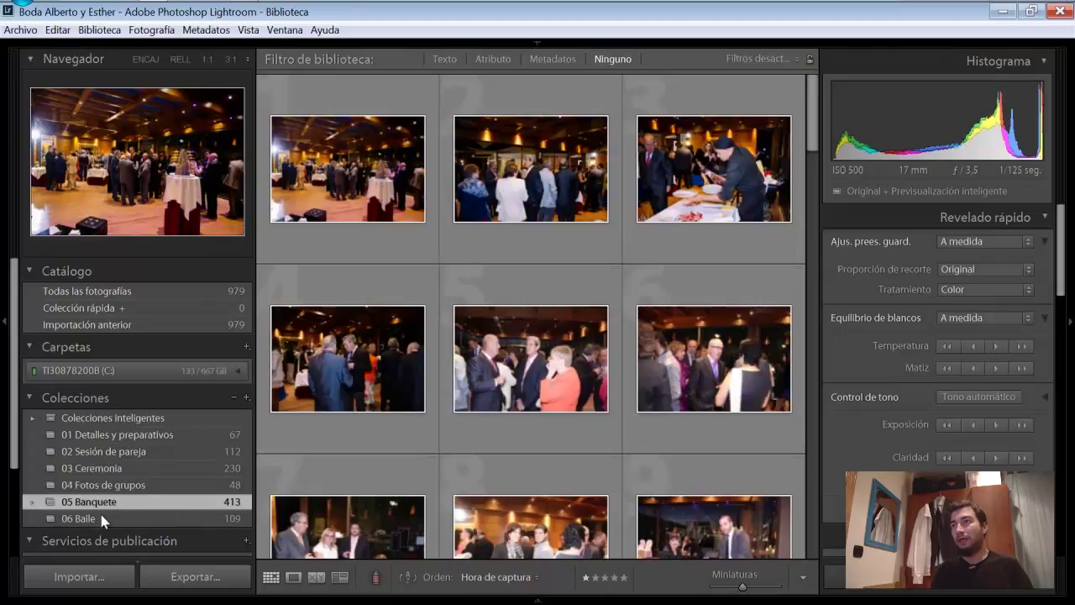
pyautogui.scroll(-3, 707, 367)
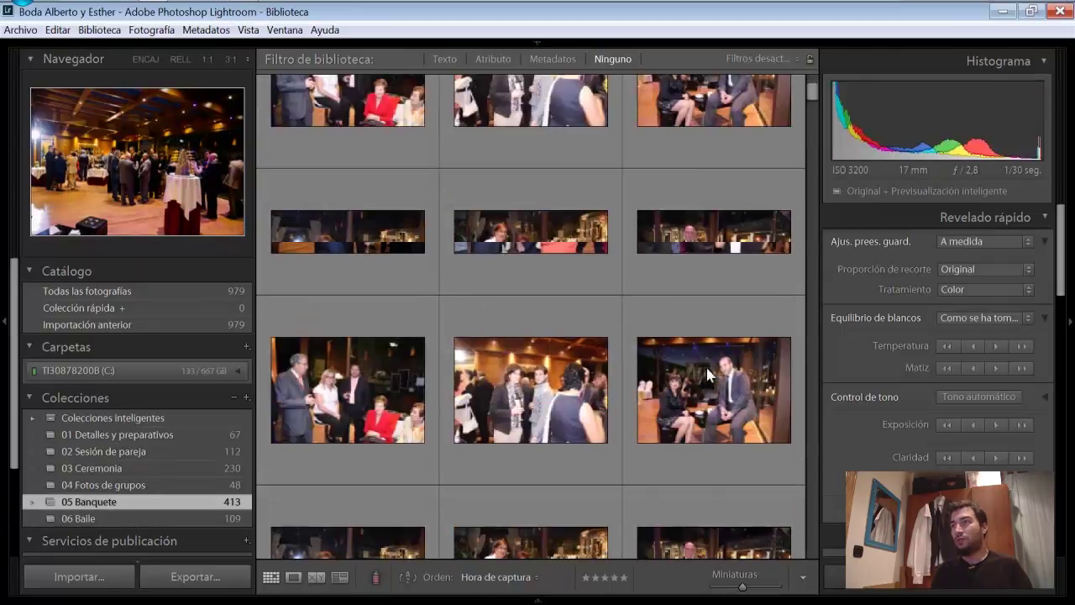
pyautogui.scroll(-3, 707, 367)
pyautogui.scroll(-3, 706, 368)
pyautogui.scroll(-3, 706, 367)
pyautogui.scroll(-3, 706, 367)
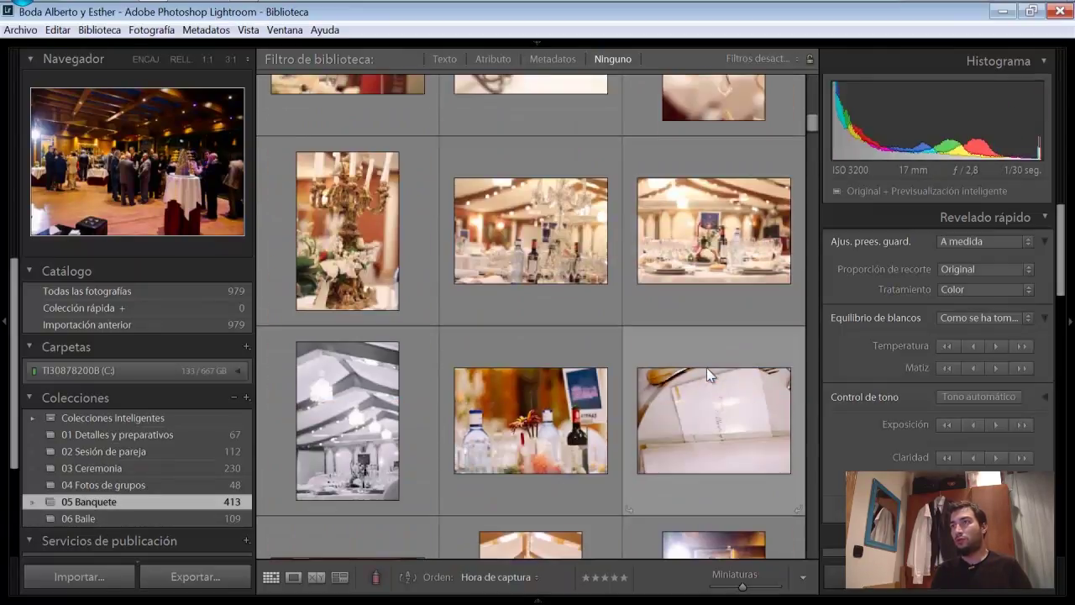
pyautogui.scroll(-3, 706, 367)
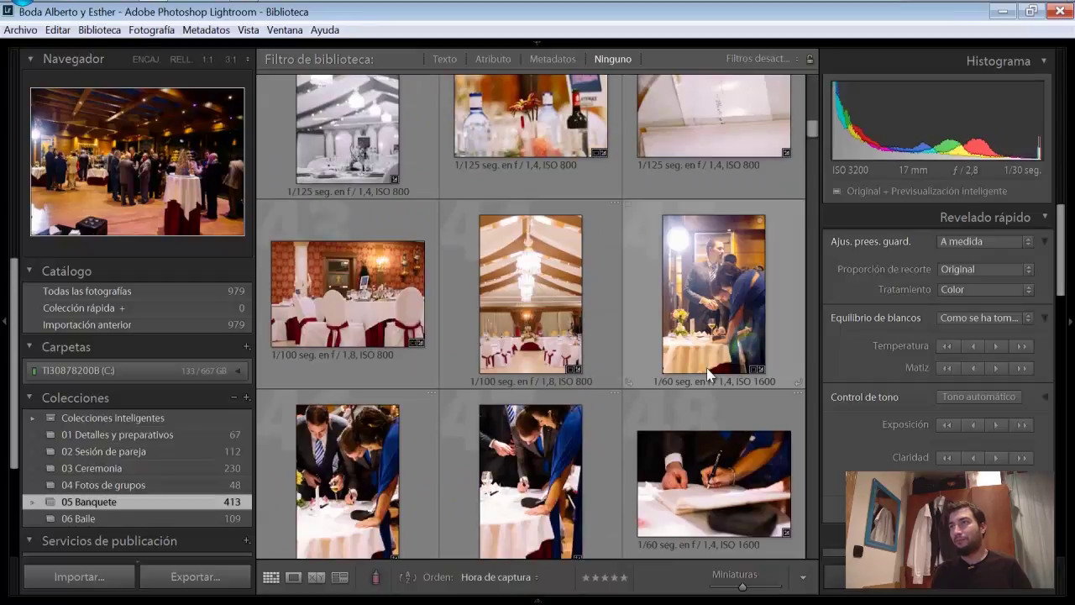
pyautogui.scroll(-3, 707, 368)
pyautogui.scroll(-3, 707, 368)
pyautogui.scroll(-3, 706, 367)
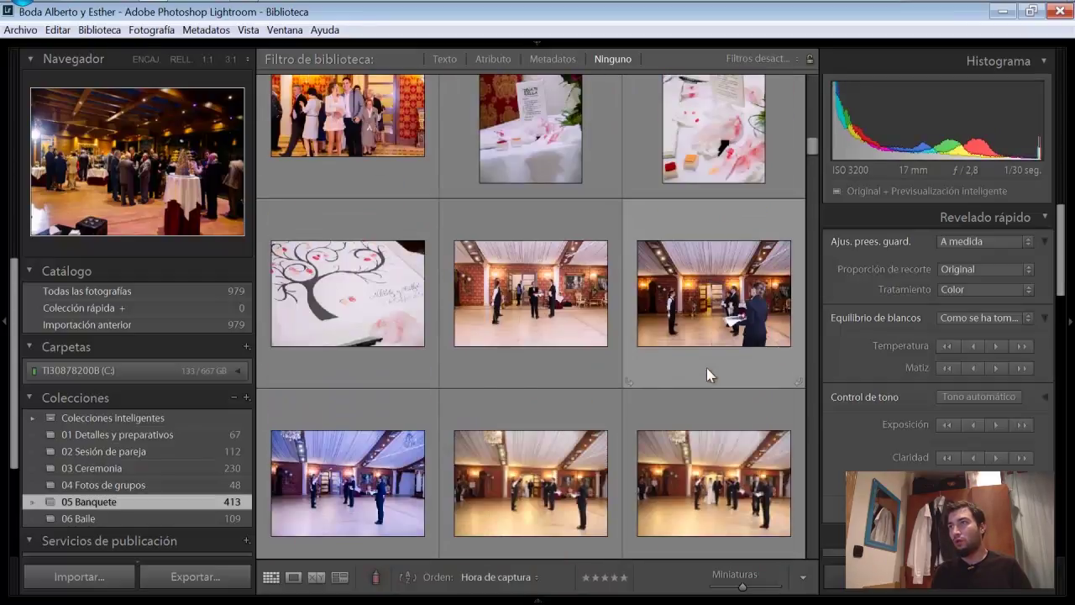
pyautogui.scroll(-3, 707, 368)
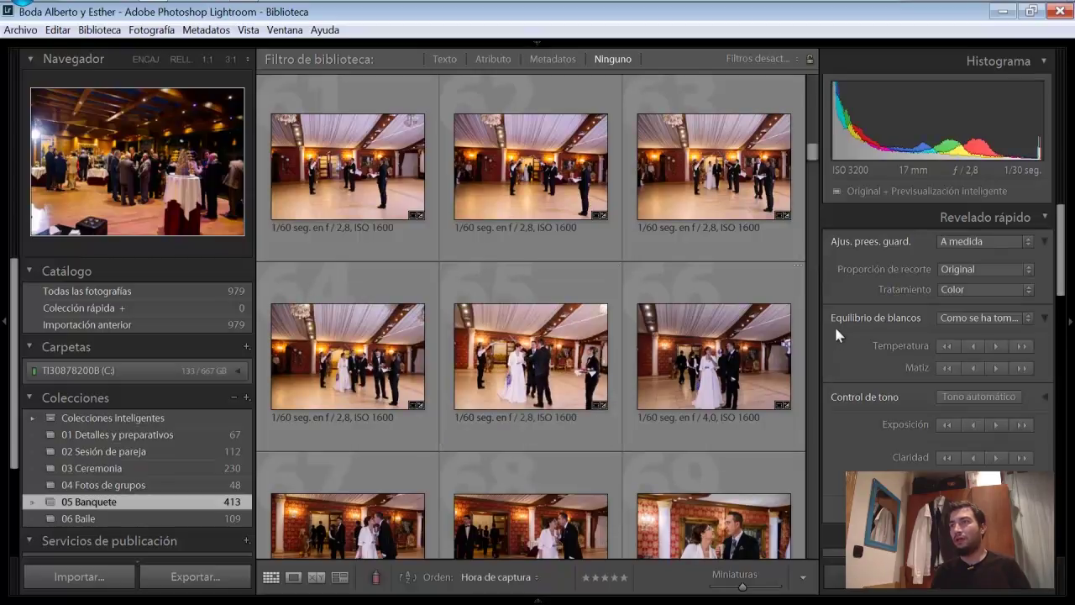
pyautogui.moveTo(713, 356)
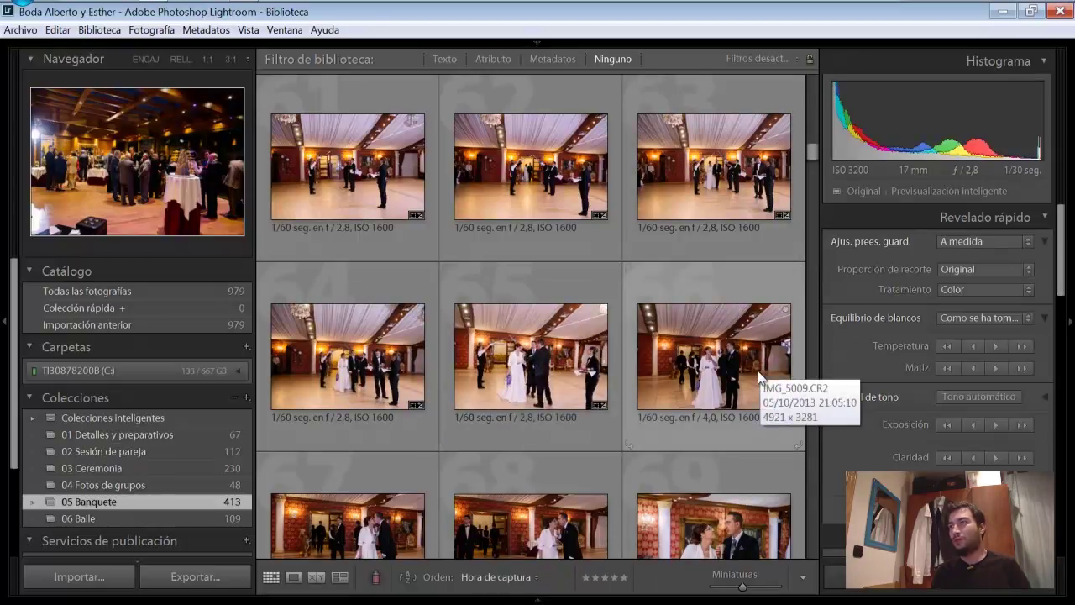
pyautogui.scroll(-3, 759, 378)
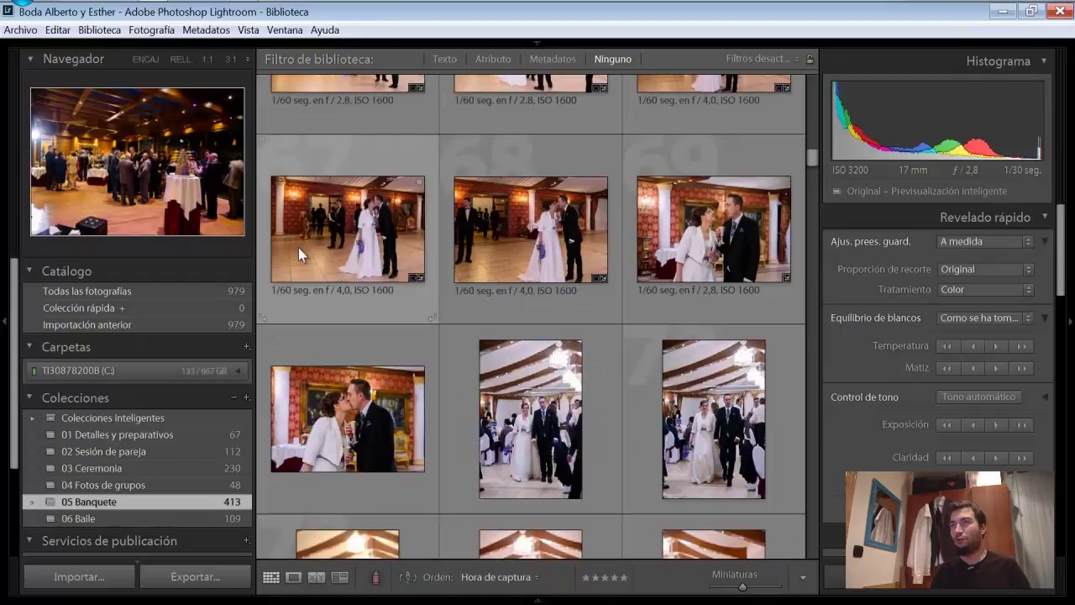
pyautogui.click(182, 521)
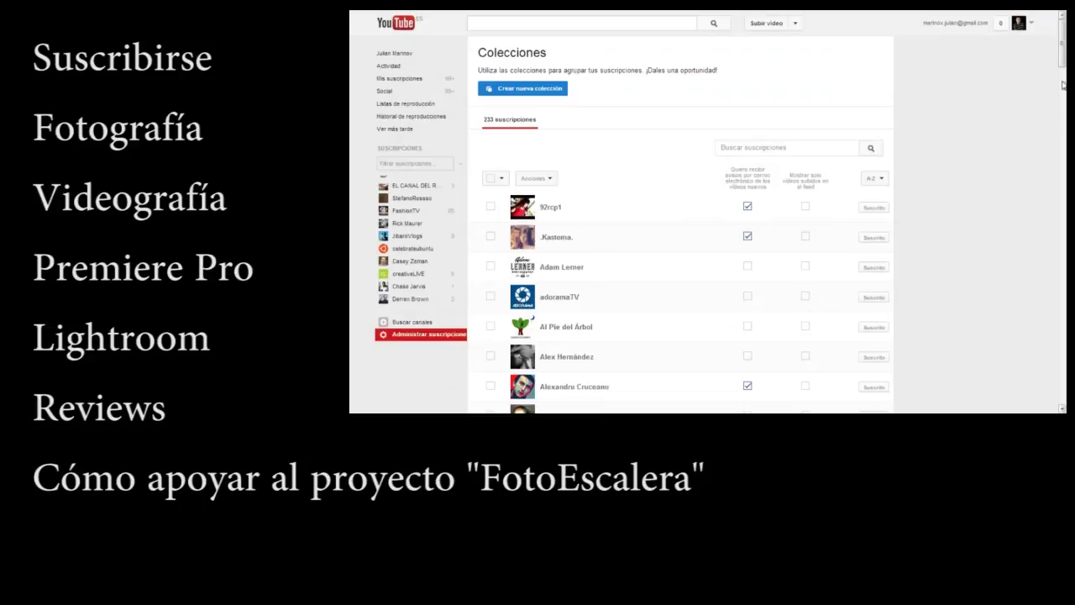
pyautogui.moveTo(1062, 55); pyautogui.dragTo(1062, 87)
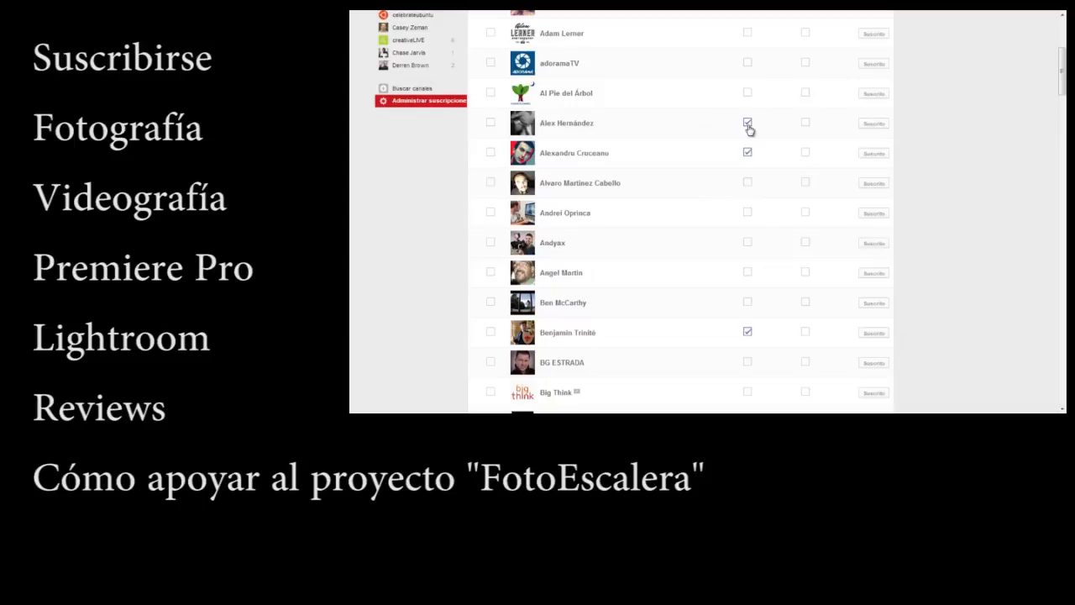
pyautogui.scroll(5, 1061, 78)
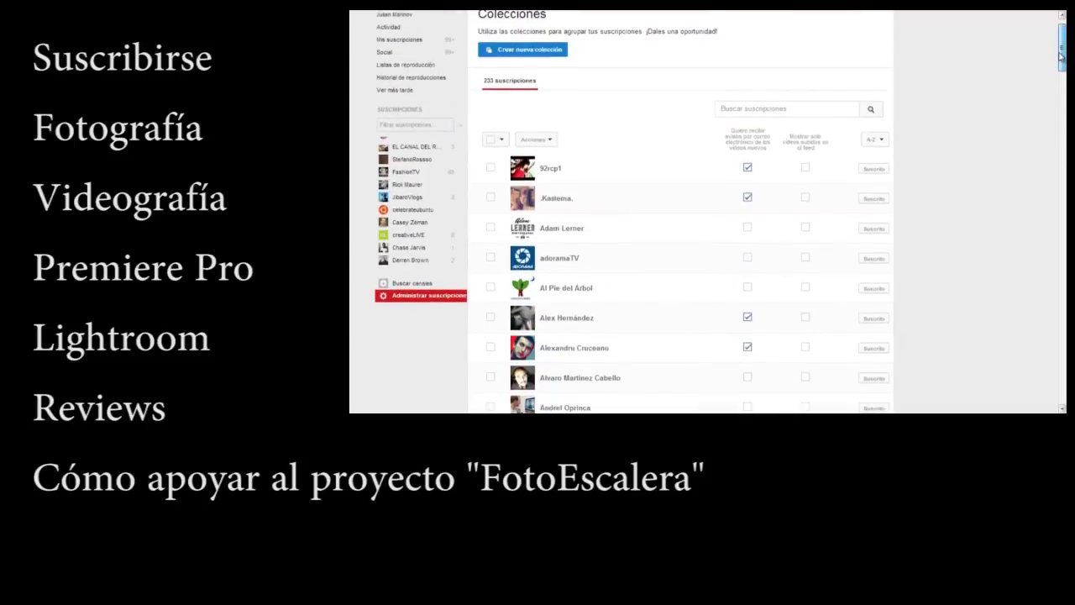